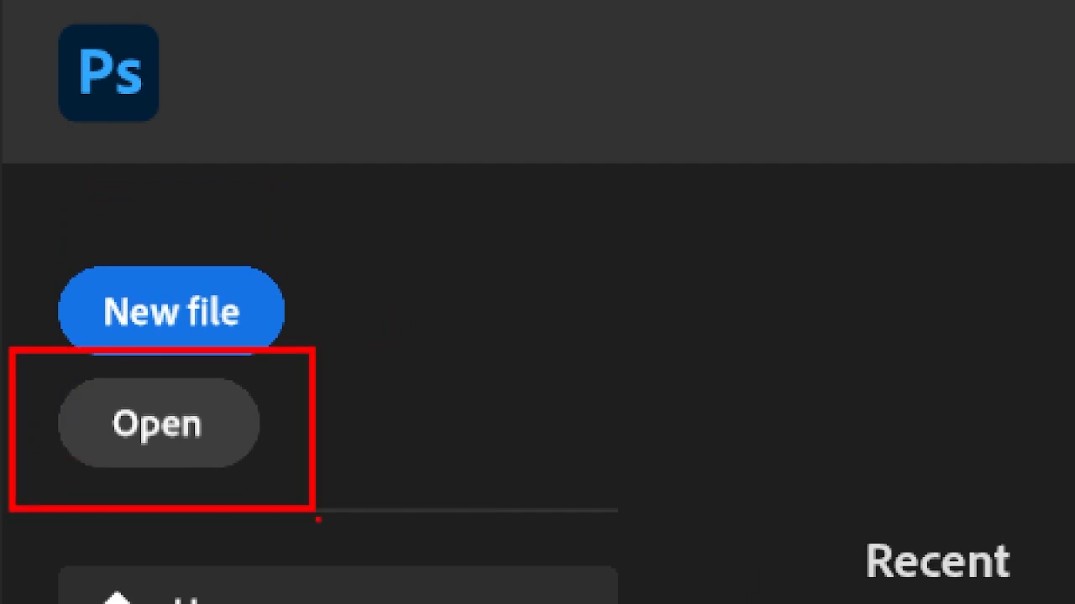
# Step: Open the image black-front-sweater (1) from the Pictures folder
pyautogui.click(159, 423)
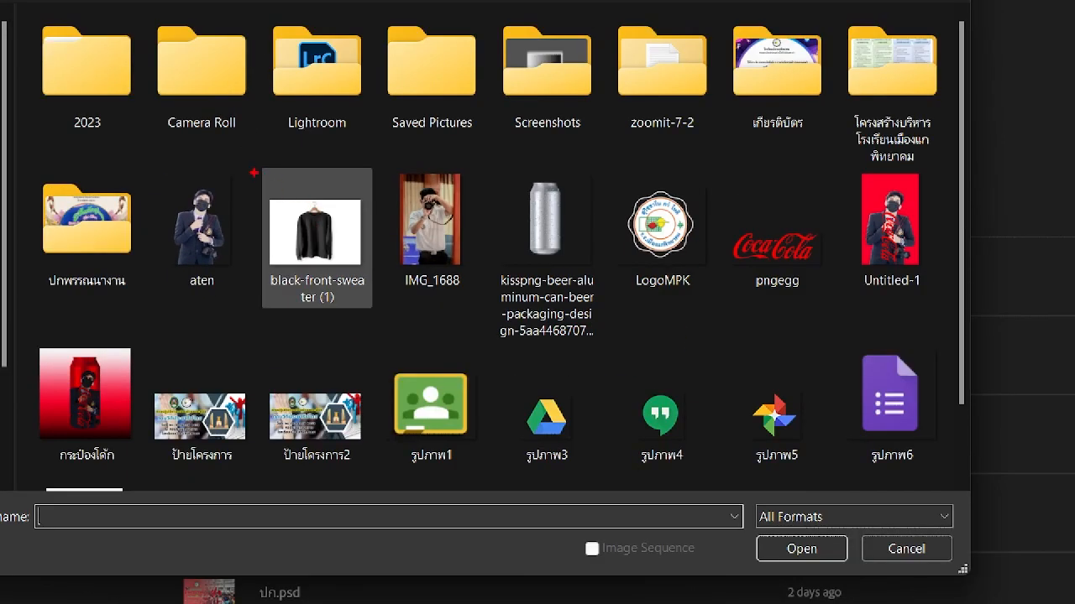
pyautogui.moveTo(254, 173); pyautogui.dragTo(380, 314)
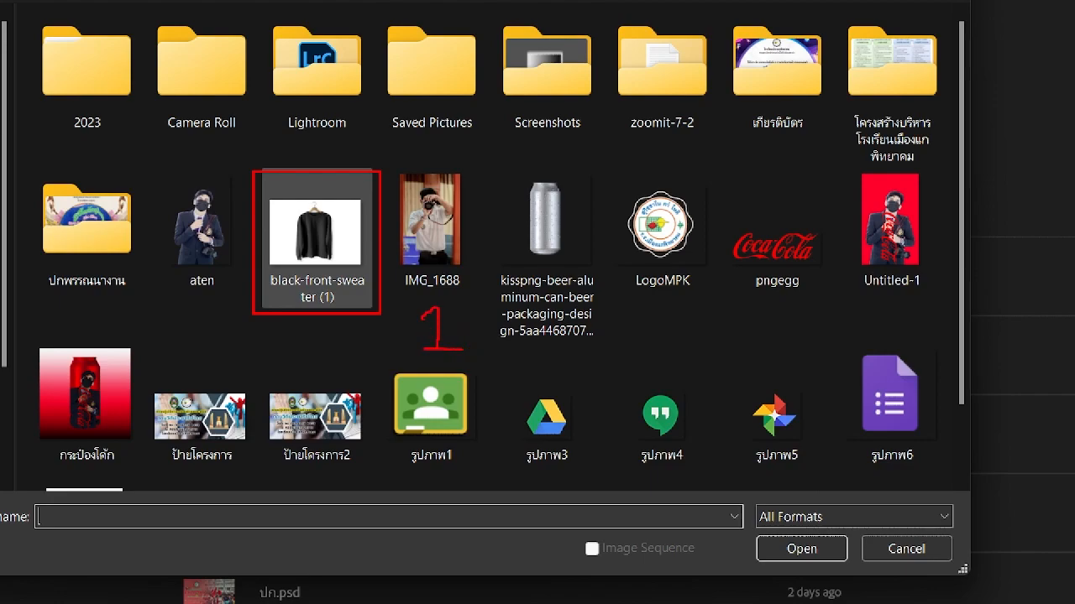
pyautogui.moveTo(747, 517)
pyautogui.mouseDown()
pyautogui.moveTo(773, 558)
pyautogui.moveTo(858, 570)
pyautogui.mouseUp()
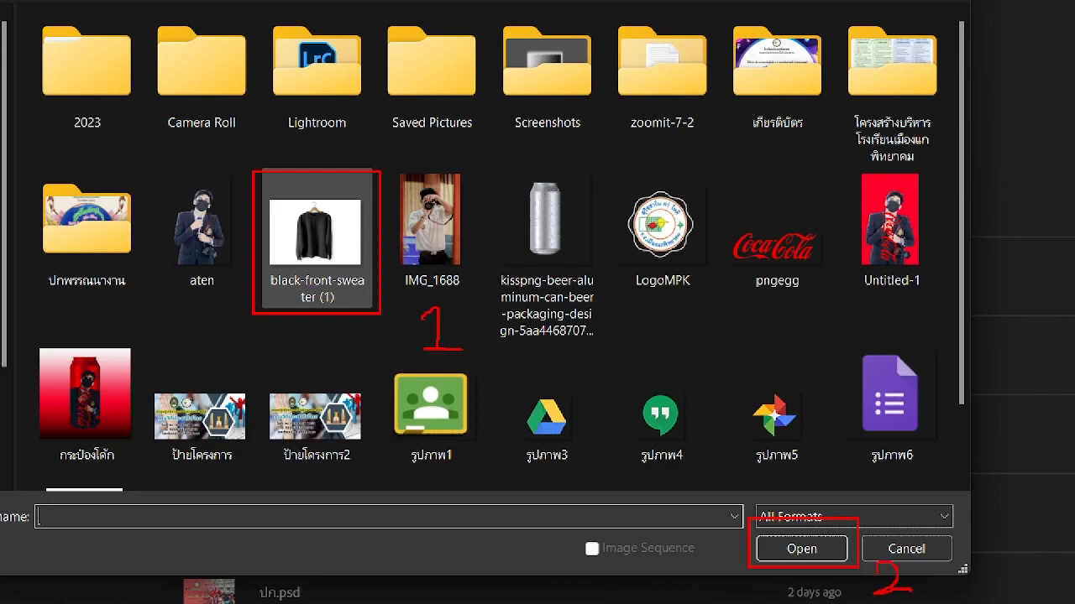
pyautogui.press('Escape')
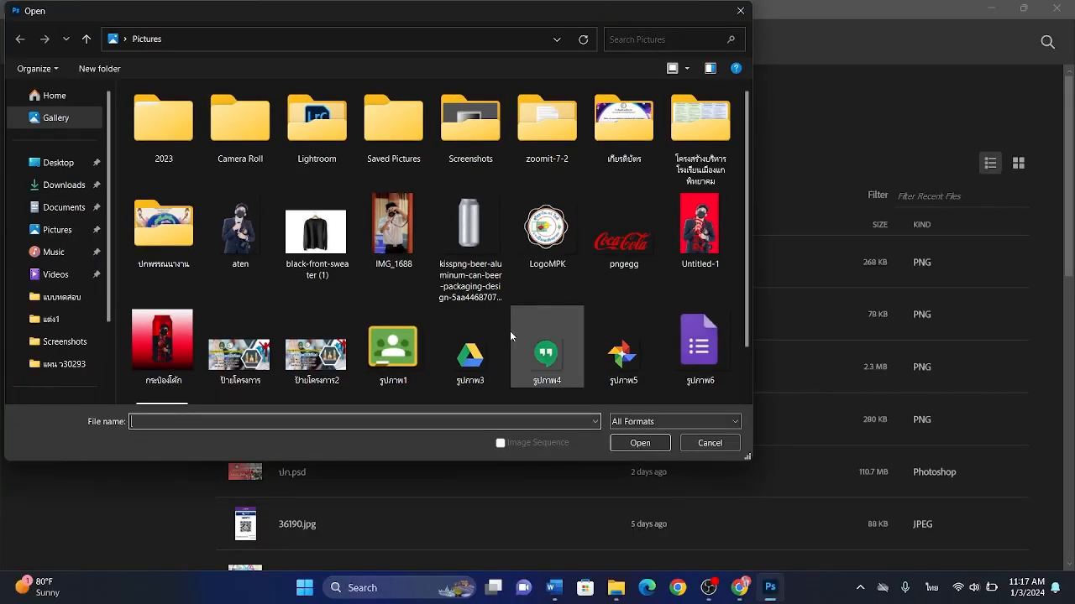
pyautogui.click(626, 437)
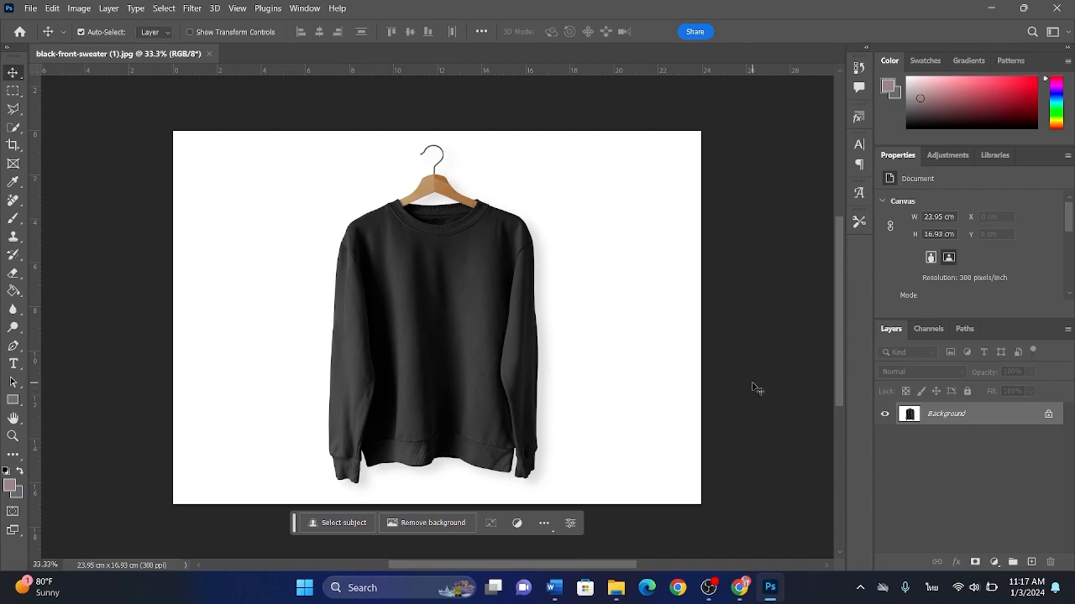
# Step: Duplicate the Background layer and select the black sweater, without the hanger, using the Quick Selection tool
pyautogui.moveTo(962, 417); pyautogui.dragTo(1031, 562)
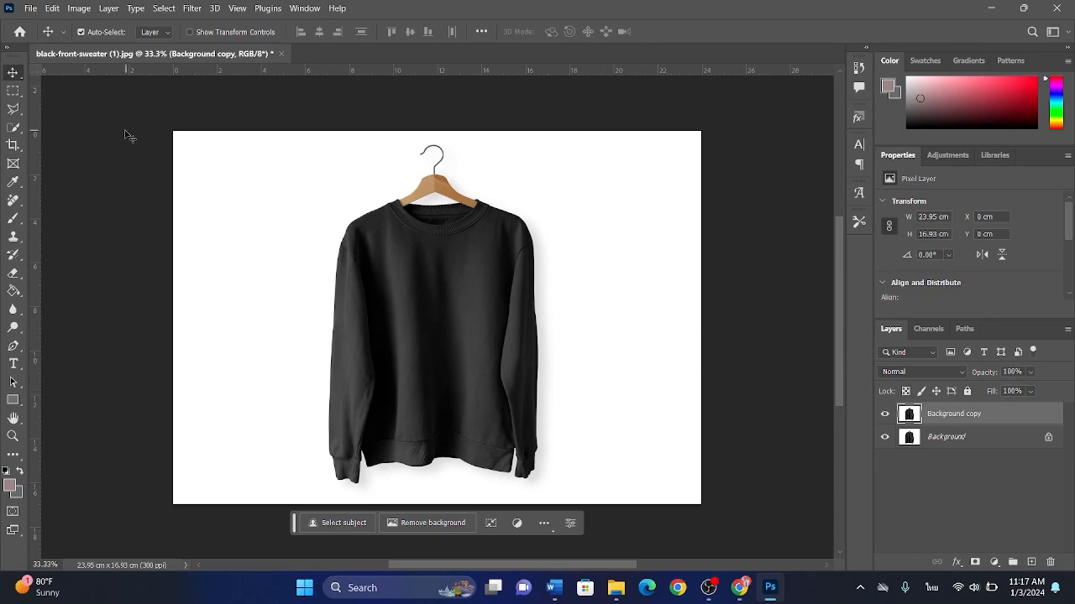
pyautogui.click(14, 130)
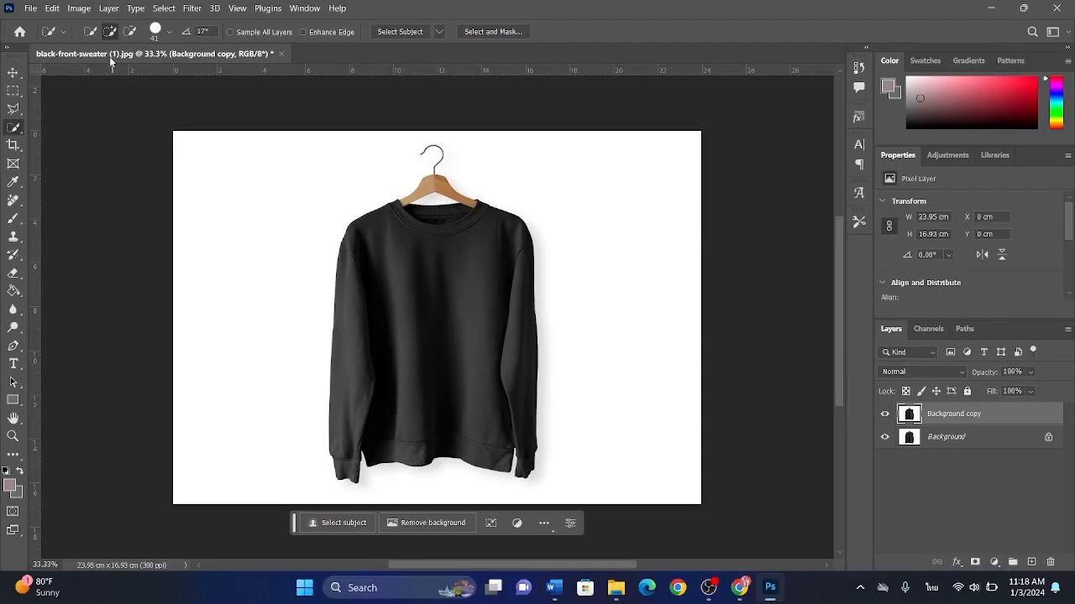
pyautogui.moveTo(373, 257)
pyautogui.mouseDown()
pyautogui.moveTo(389, 304)
pyautogui.moveTo(445, 322)
pyautogui.mouseUp()
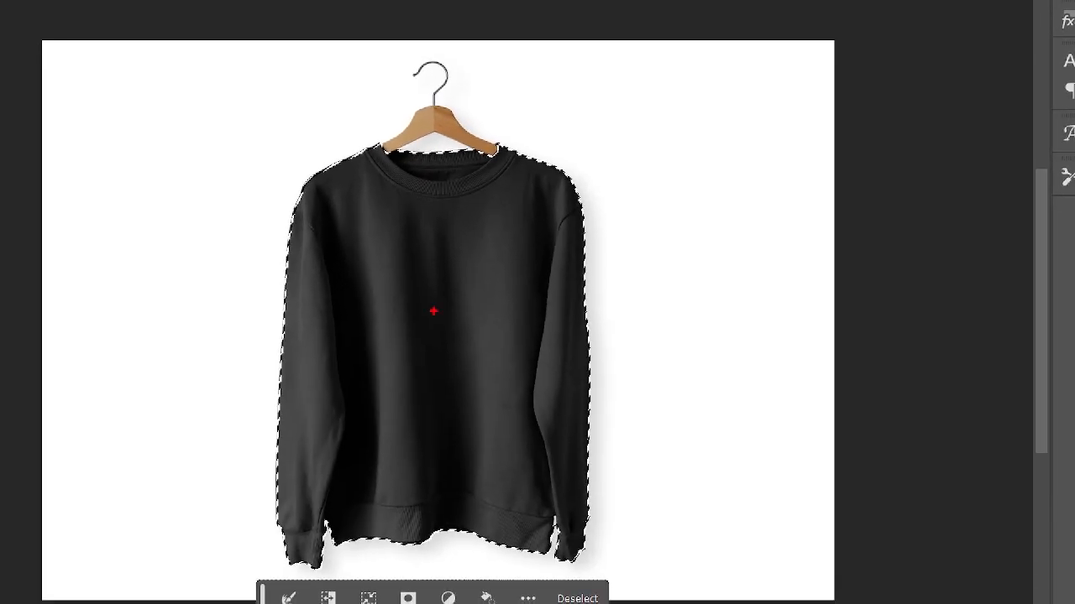
pyautogui.moveTo(167, 85); pyautogui.dragTo(782, 594)
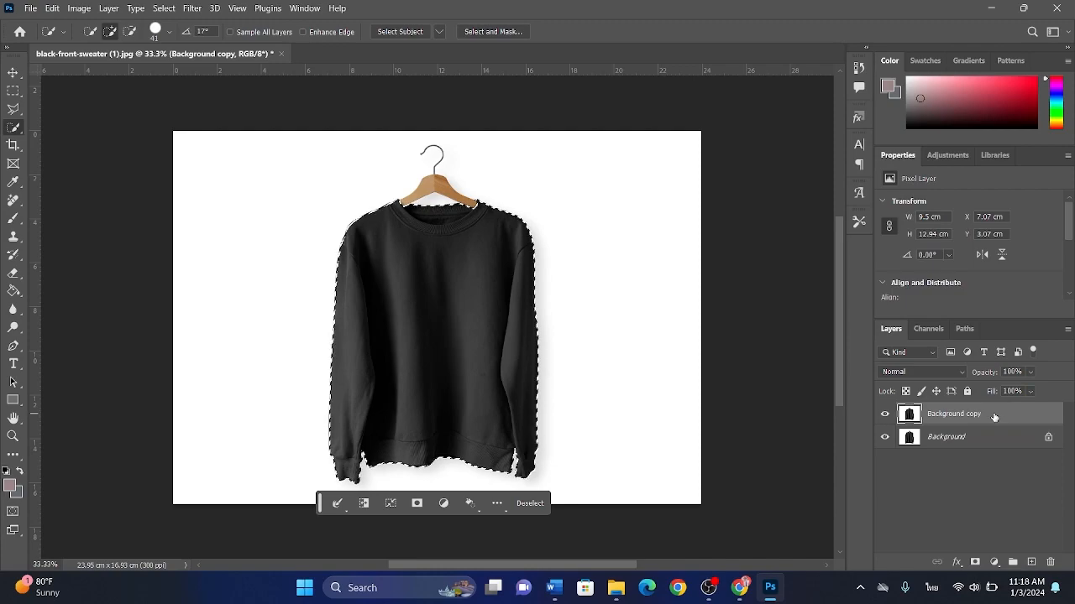
# Step: Copy the selected sweater from the Background copy layer onto its own new layer
pyautogui.moveTo(994, 417); pyautogui.dragTo(1031, 561)
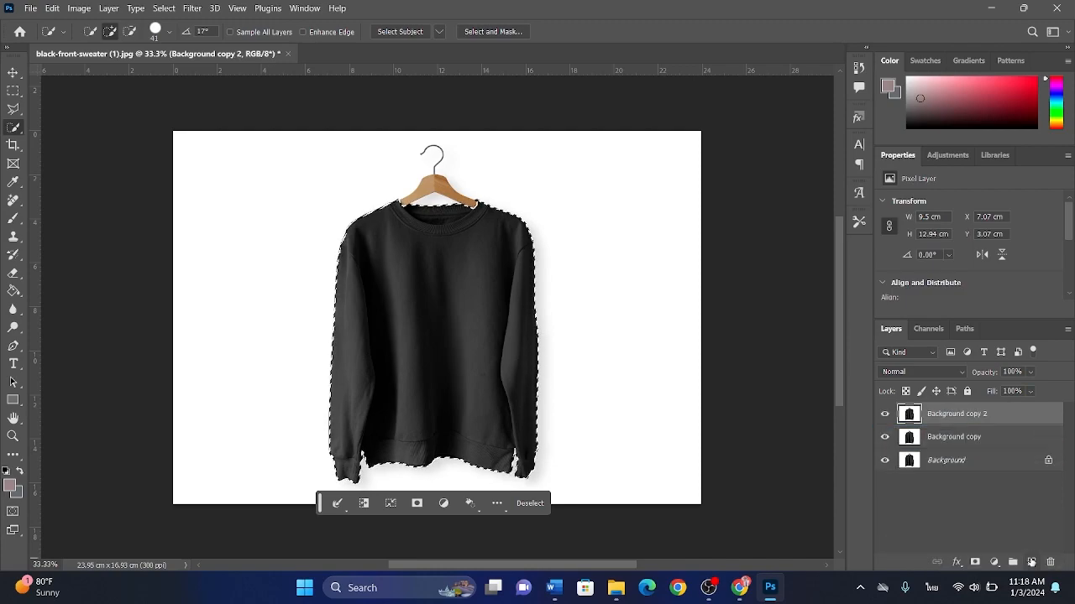
pyautogui.hotkey('ctrl', 'z')
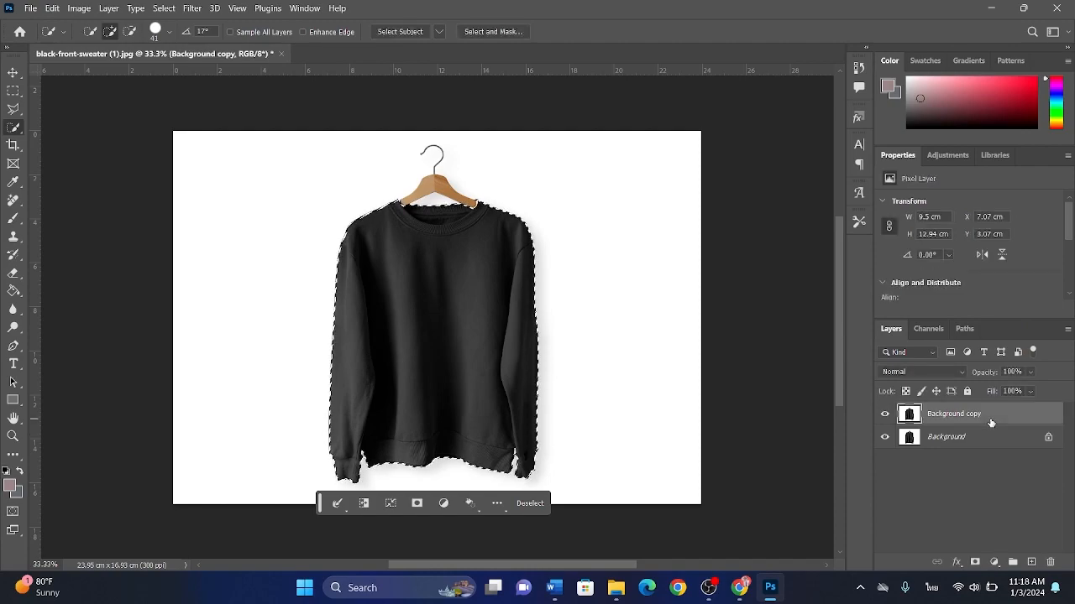
pyautogui.hotkey('ctrl', 'j')
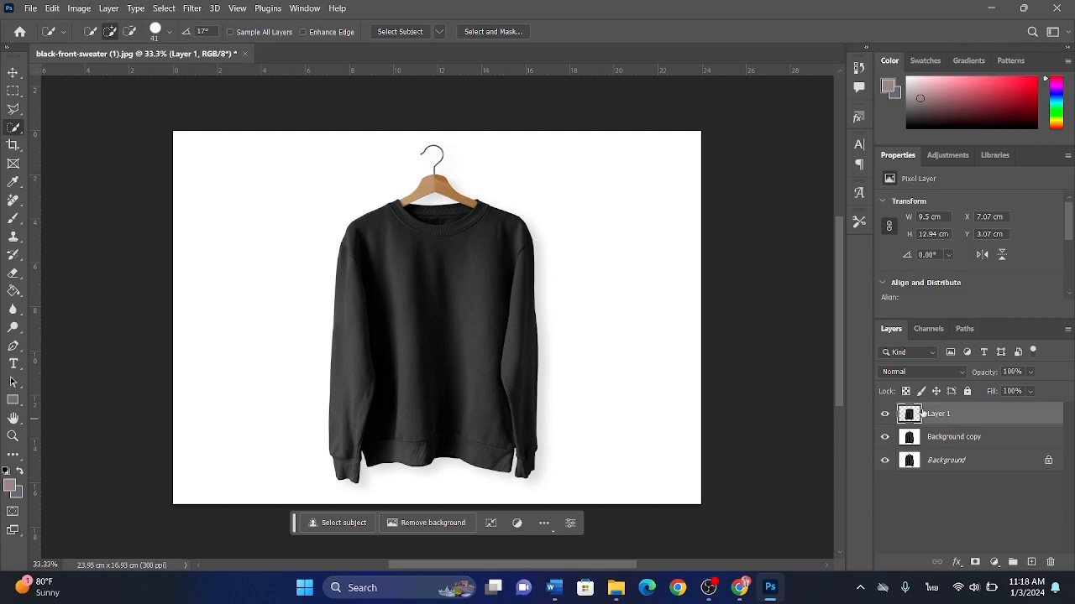
# Step: Rename the new sweater layer to เสื้อ and keep it selected
pyautogui.doubleClick(947, 414)
pyautogui.click(962, 413)
pyautogui.moveTo(947, 413); pyautogui.dragTo(913, 417)
pyautogui.press('BackSpace')
pyautogui.write('เสื้อ')
pyautogui.click(987, 440)
pyautogui.click(974, 416)
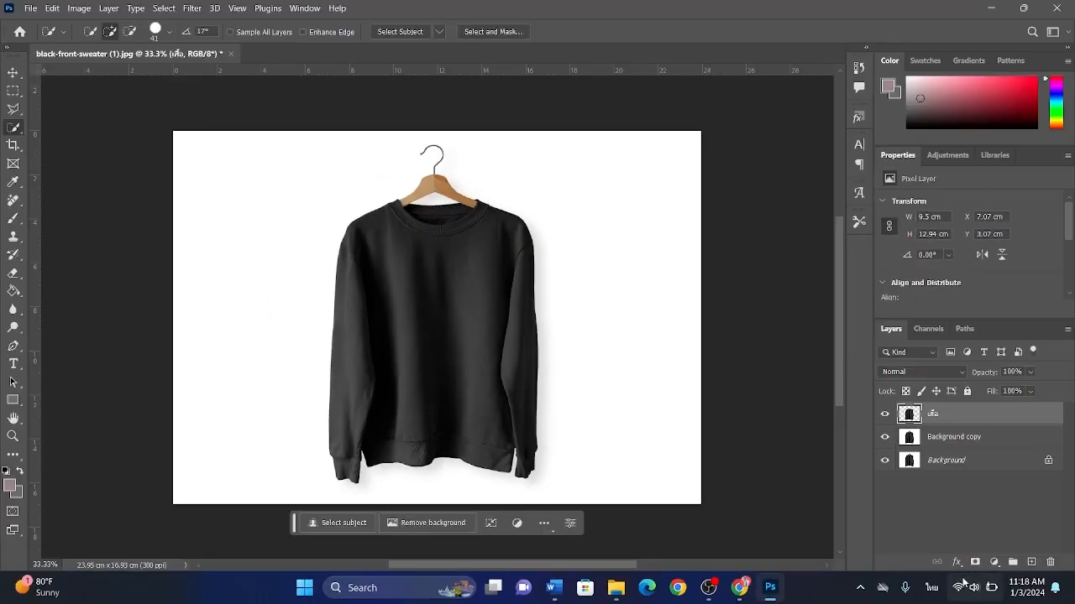
# Step: Add a Gradient Overlay to the เสื้อ layer and keep black (000000) for the gradient's first colour stop
pyautogui.click(905, 532)
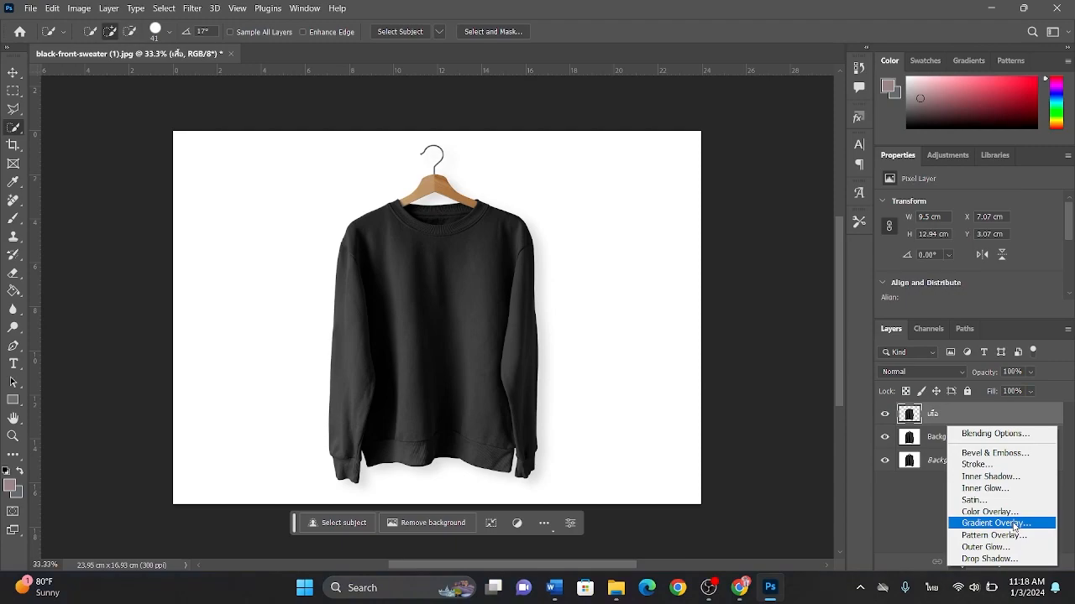
pyautogui.click(995, 523)
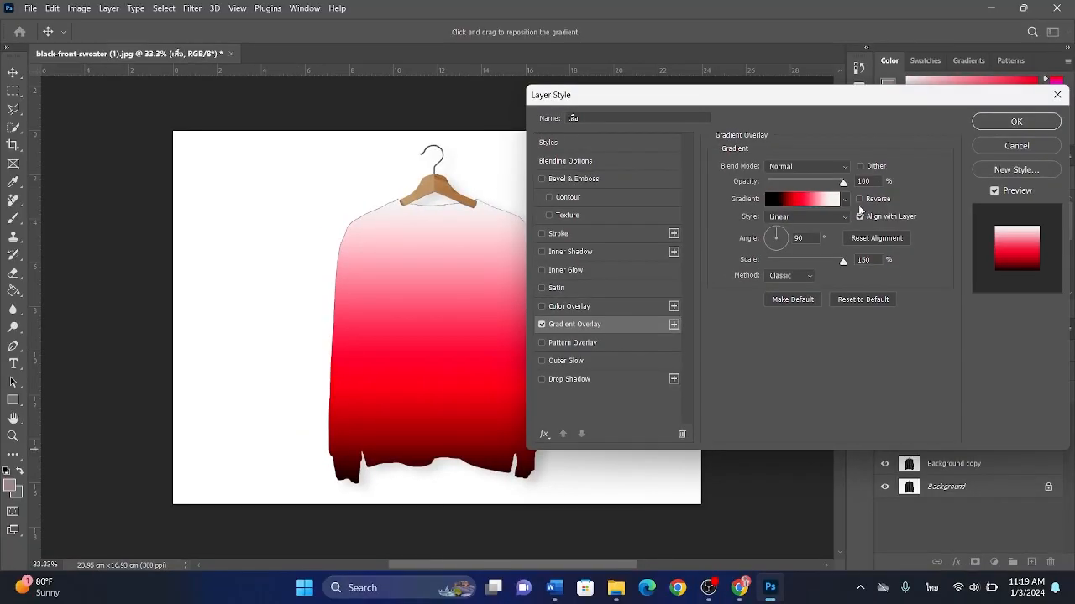
pyautogui.click(676, 231)
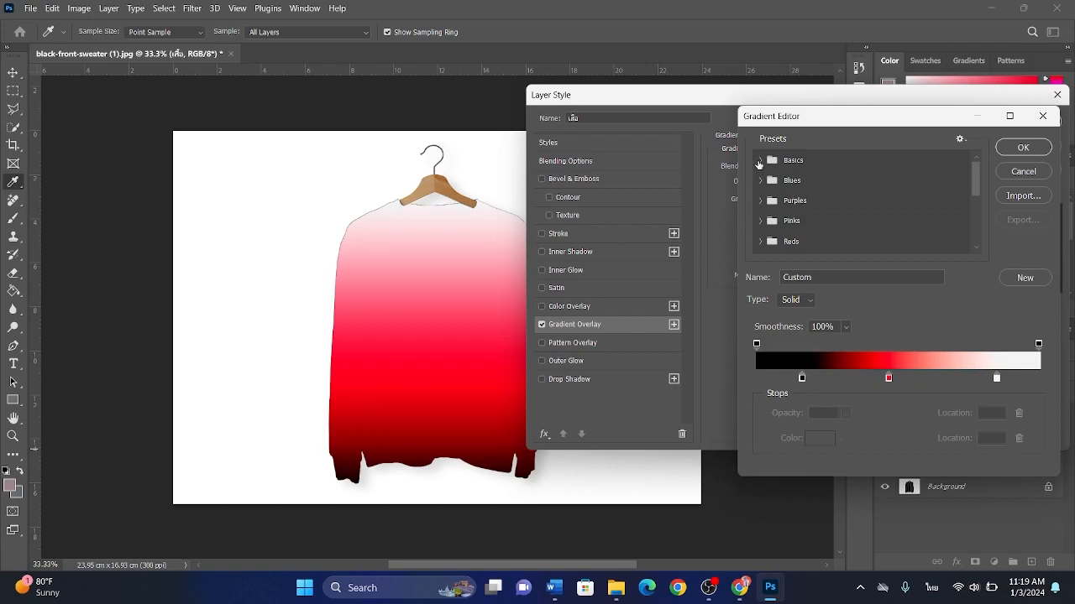
pyautogui.click(801, 377)
pyautogui.click(818, 438)
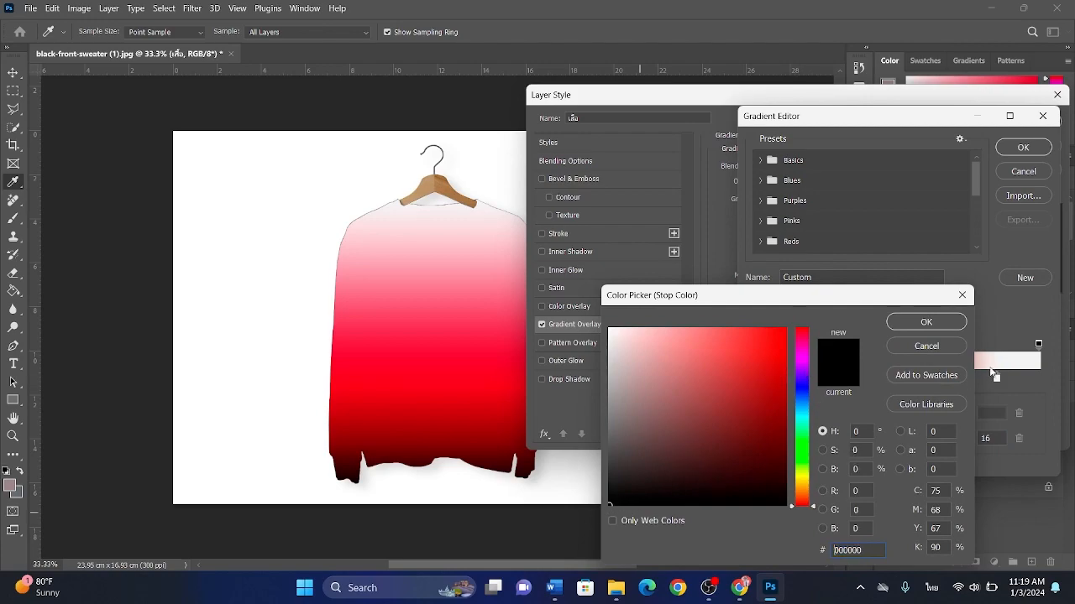
pyautogui.click(948, 324)
# Step: Recolour the gradient's middle stop from red to dark blue (0e0ecc)
pyautogui.click(888, 378)
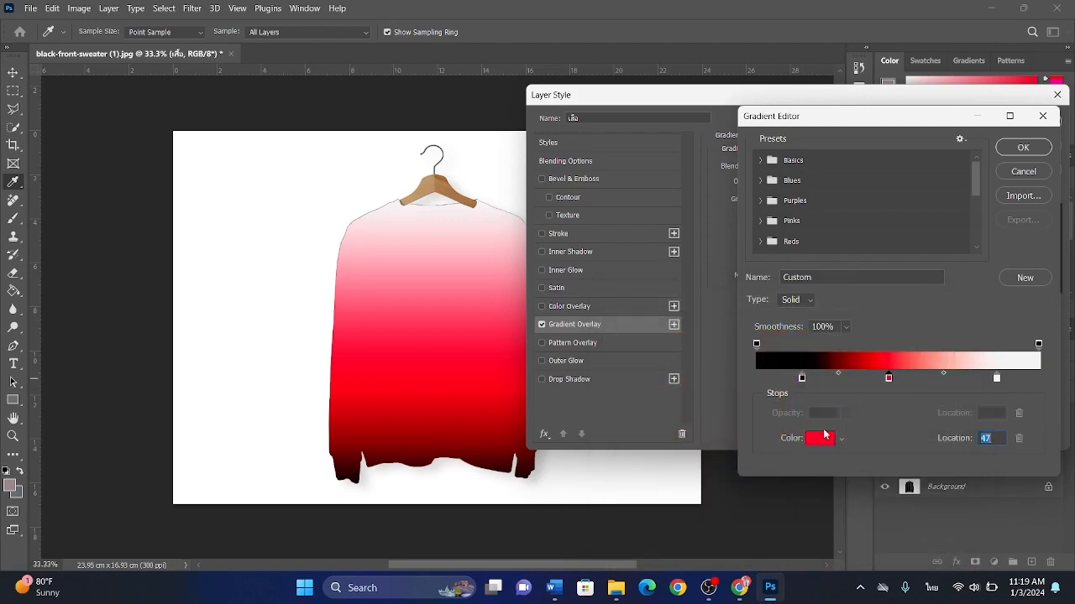
pyautogui.click(821, 437)
pyautogui.click(802, 390)
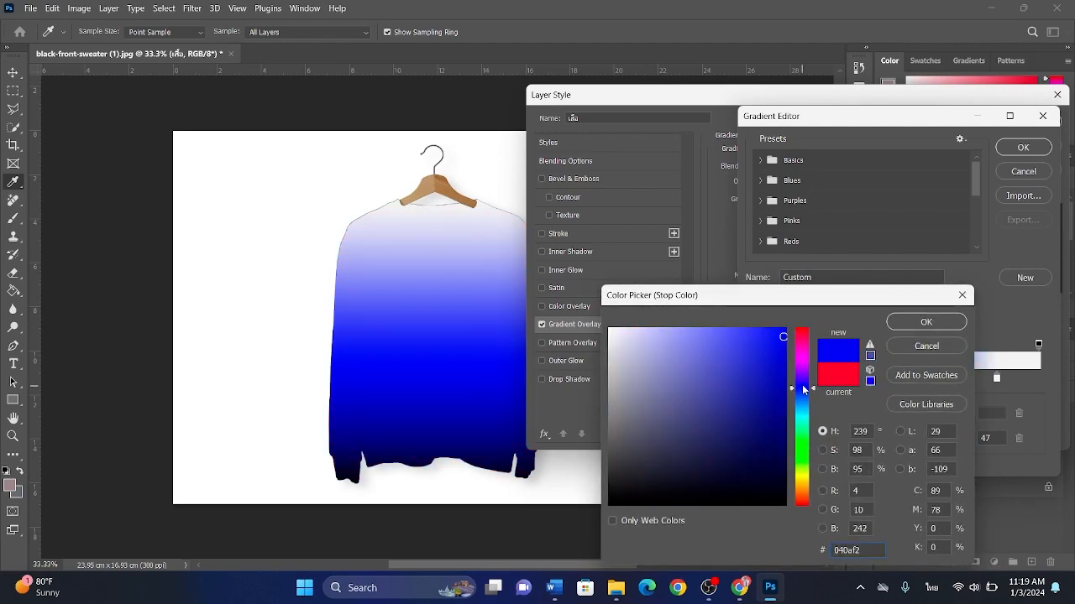
pyautogui.click(774, 364)
pyautogui.click(801, 344)
pyautogui.click(798, 389)
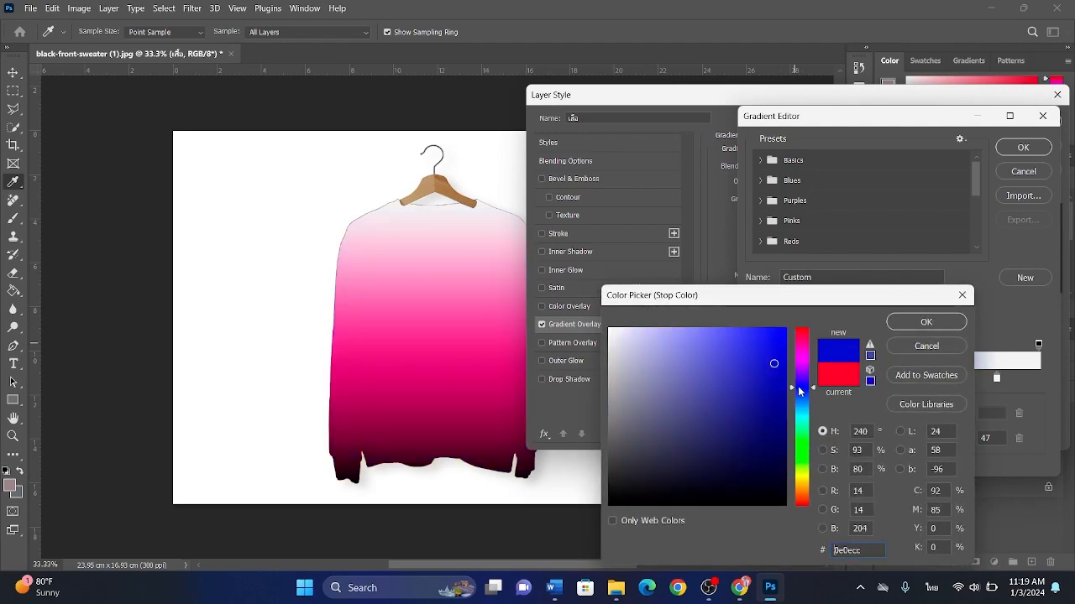
pyautogui.click(930, 323)
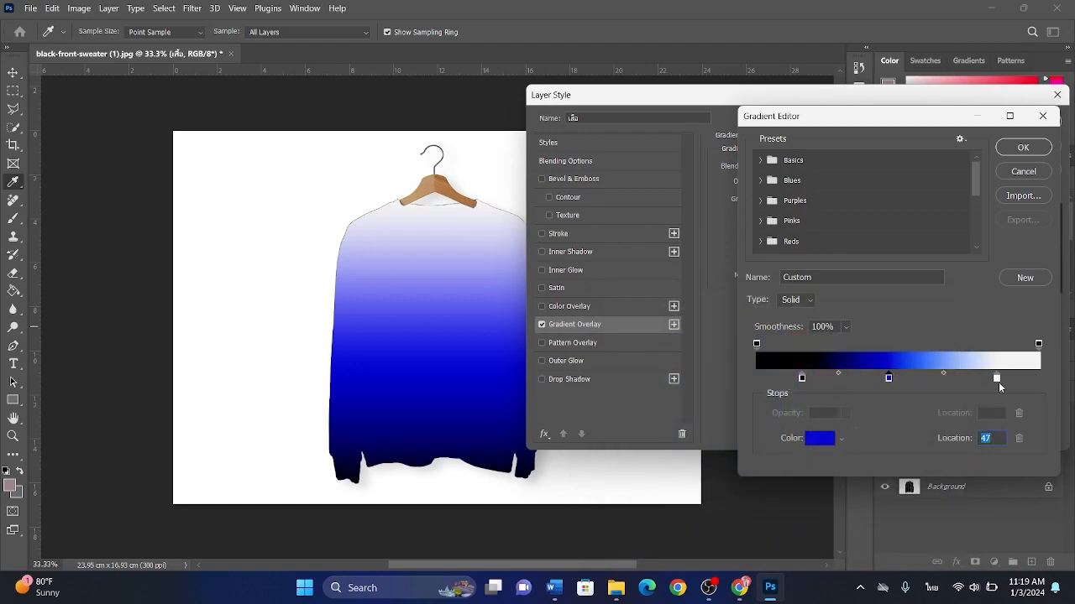
# Step: Set the gradient's white end stop to bright red (fa0606) and accept the edited gradient
pyautogui.click(995, 378)
pyautogui.doubleClick(997, 379)
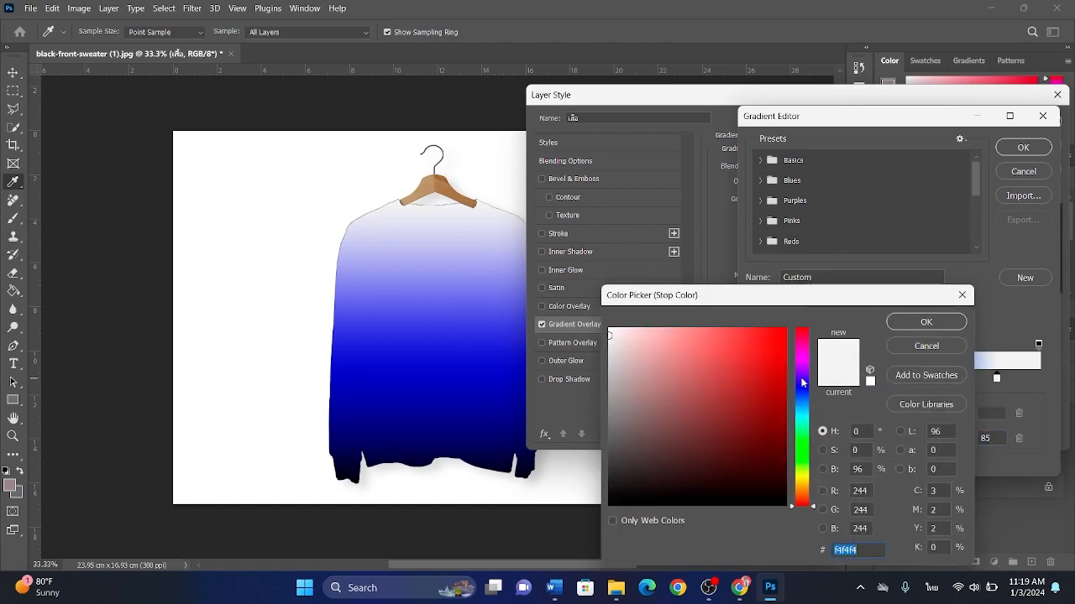
pyautogui.click(774, 354)
pyautogui.moveTo(776, 344); pyautogui.dragTo(782, 332)
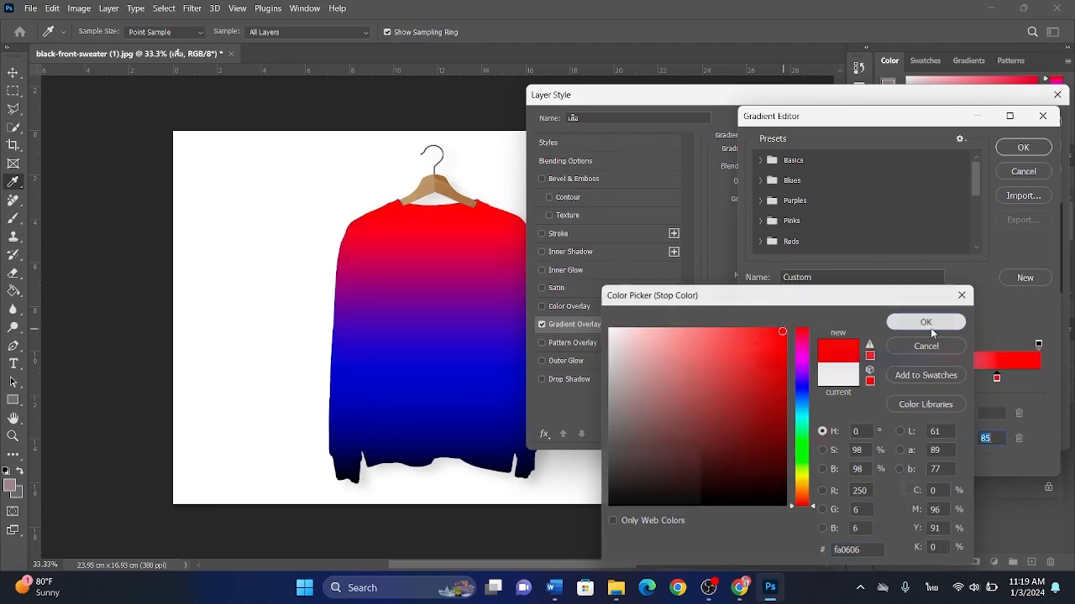
pyautogui.click(927, 324)
pyautogui.click(1026, 149)
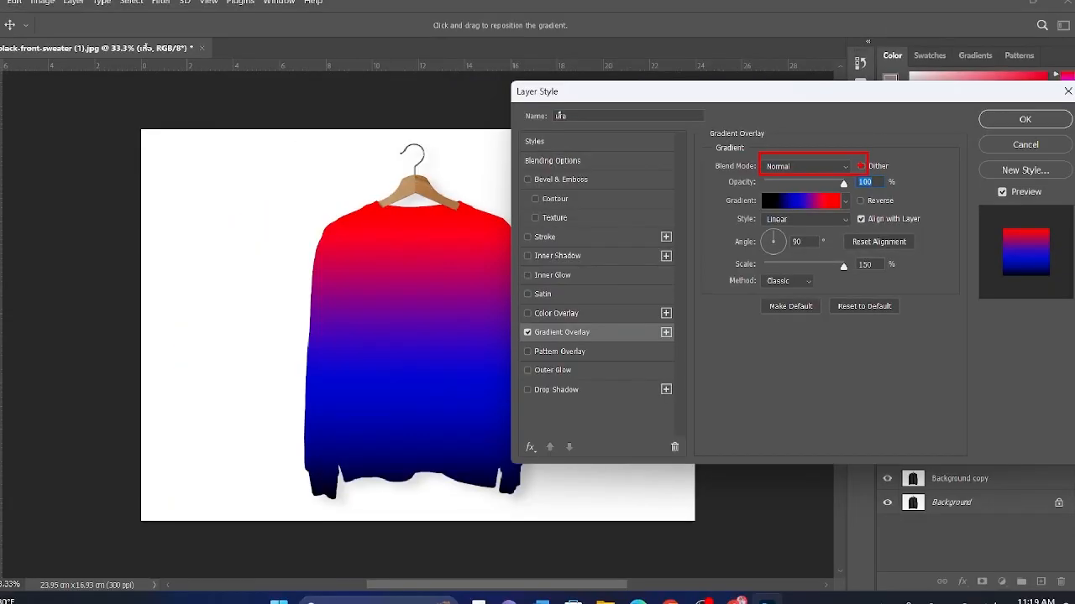
# Step: Set the blend mode of the Gradient Overlay to Multiply
pyautogui.click(842, 172)
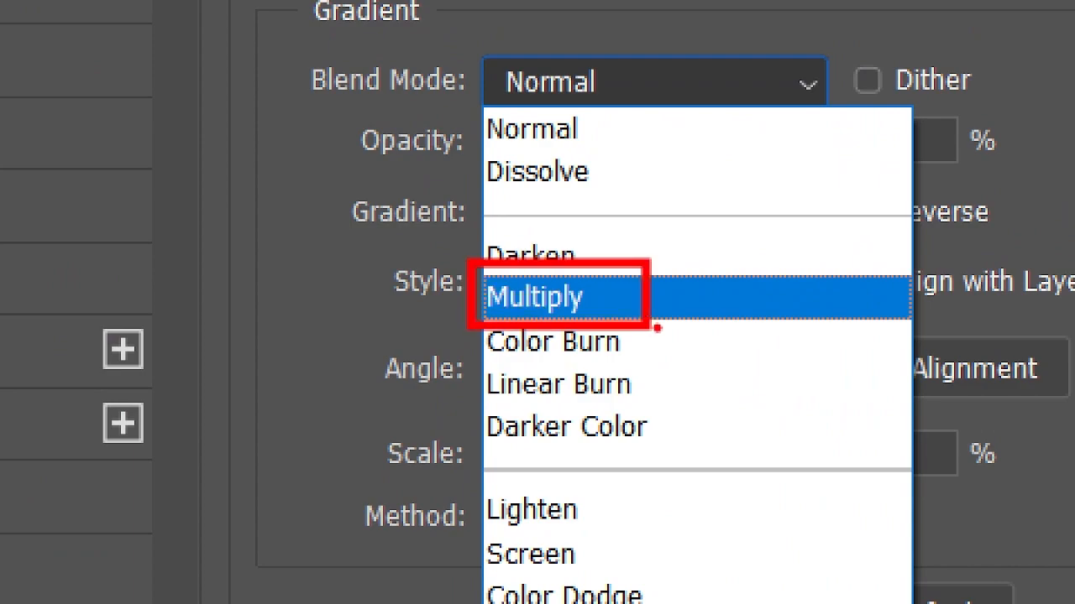
pyautogui.press('Escape')
pyautogui.click(818, 166)
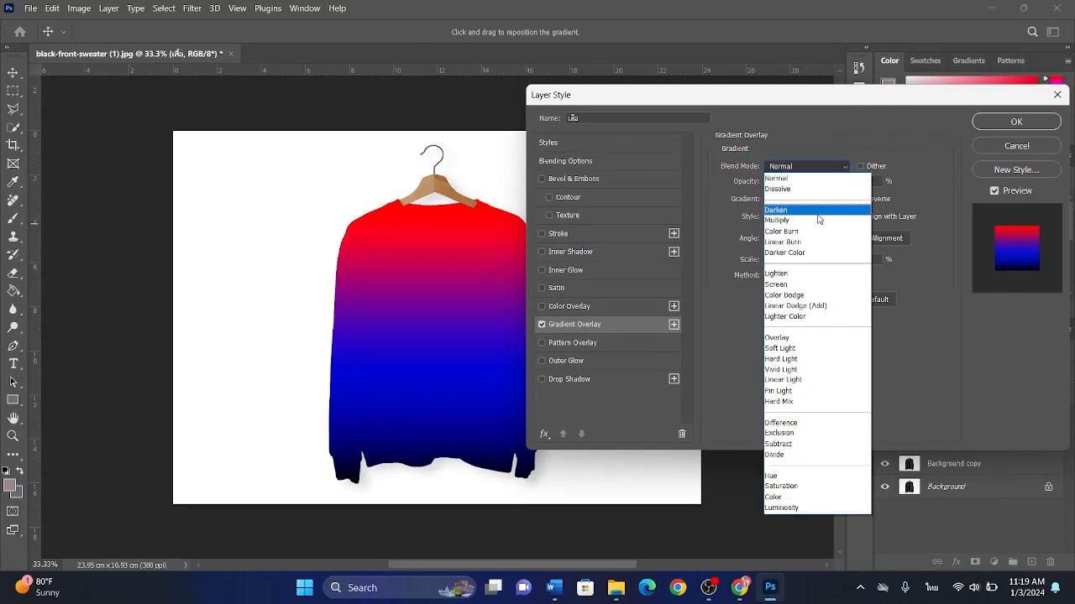
pyautogui.click(817, 216)
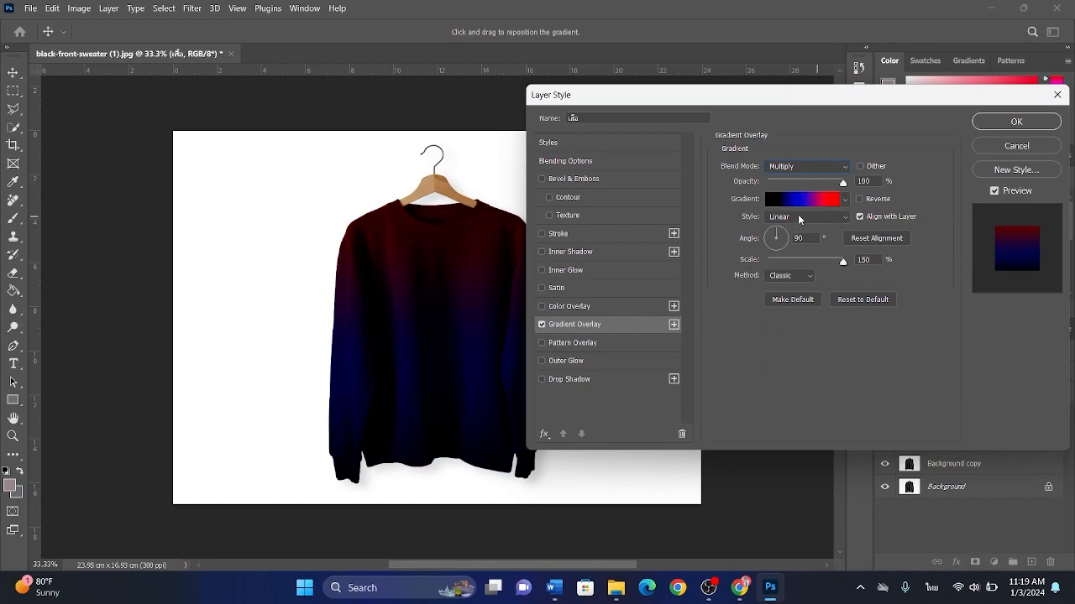
# Step: Shift the gradient's blue stop slightly toward the red end and move the black stop to location 21
pyautogui.click(798, 200)
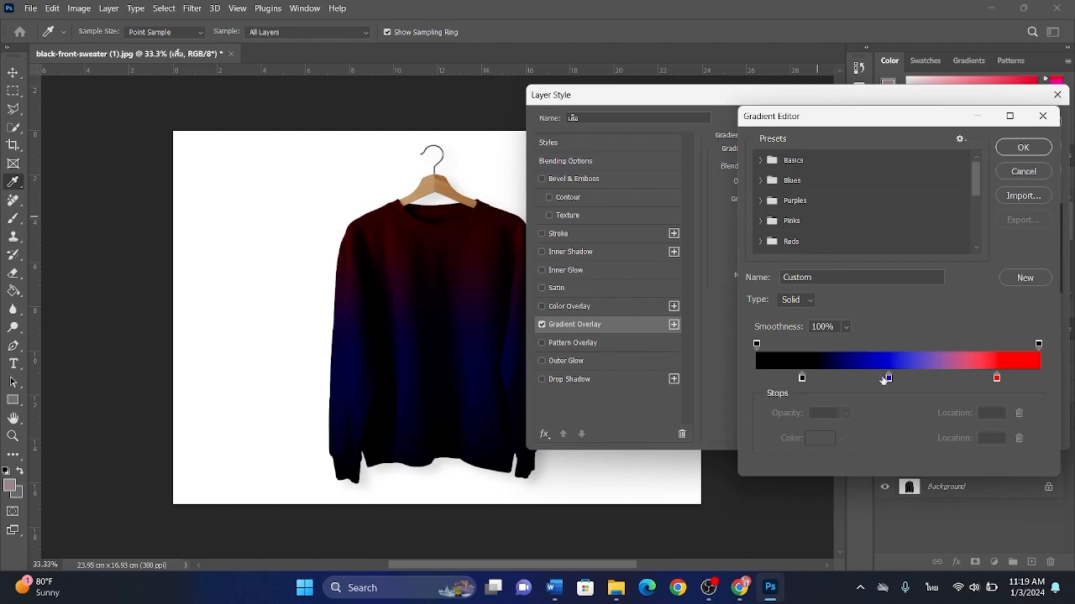
pyautogui.moveTo(889, 380)
pyautogui.mouseDown()
pyautogui.moveTo(903, 379)
pyautogui.moveTo(895, 380)
pyautogui.mouseUp()
pyautogui.moveTo(802, 379); pyautogui.dragTo(816, 380)
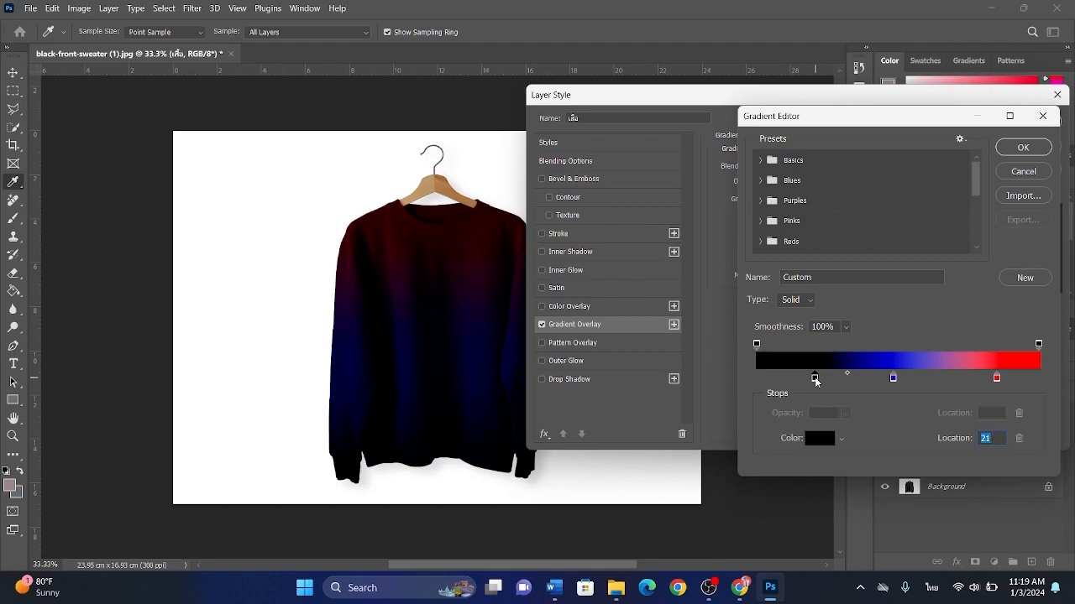
# Step: Fine-tune the colour of the gradient's red stop and apply the layer style to the sweater
pyautogui.doubleClick(993, 378)
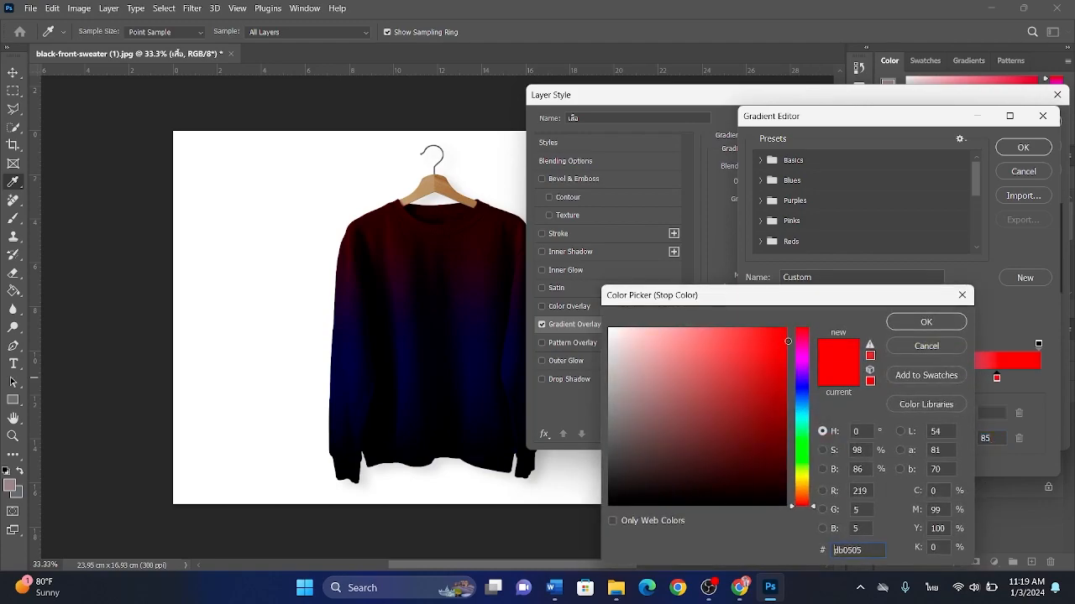
pyautogui.moveTo(813, 507)
pyautogui.mouseDown()
pyautogui.moveTo(813, 495)
pyautogui.moveTo(812, 507)
pyautogui.mouseUp()
pyautogui.click(924, 323)
pyautogui.click(1024, 147)
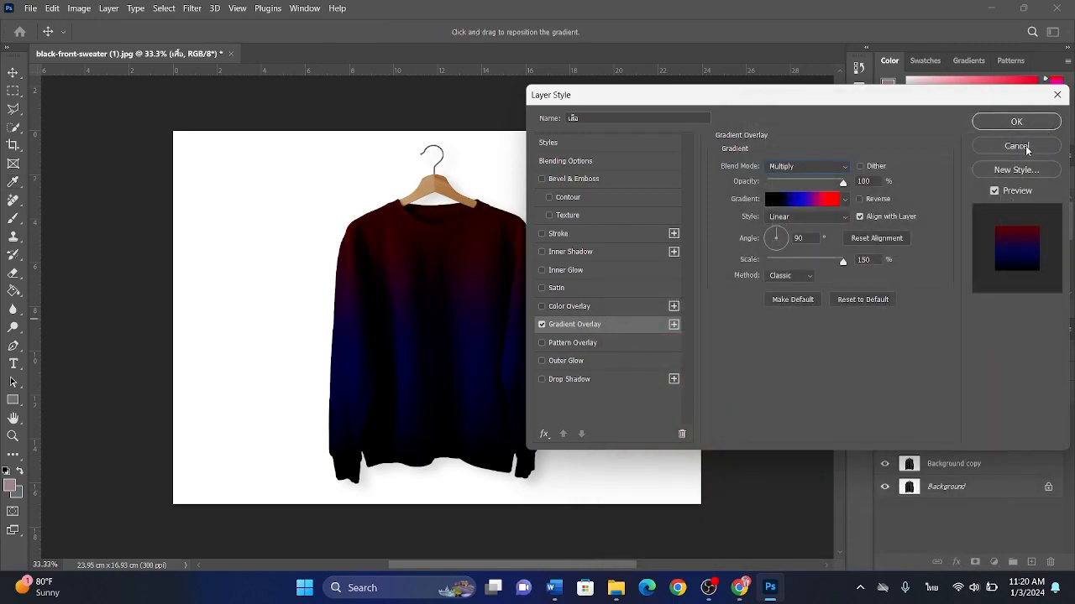
pyautogui.click(1026, 124)
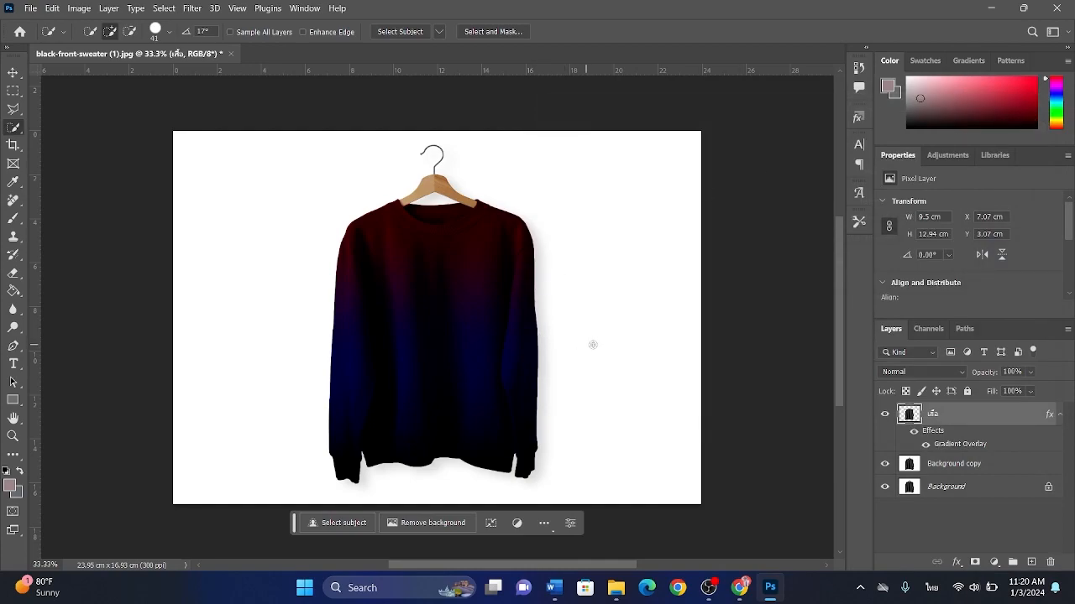
# Step: Toggle the visibility of the เสื้อ layer to compare the sweater with and without the gradient
pyautogui.click(885, 413)
pyautogui.click(884, 418)
pyautogui.click(884, 418)
pyautogui.click(884, 417)
pyautogui.click(12, 73)
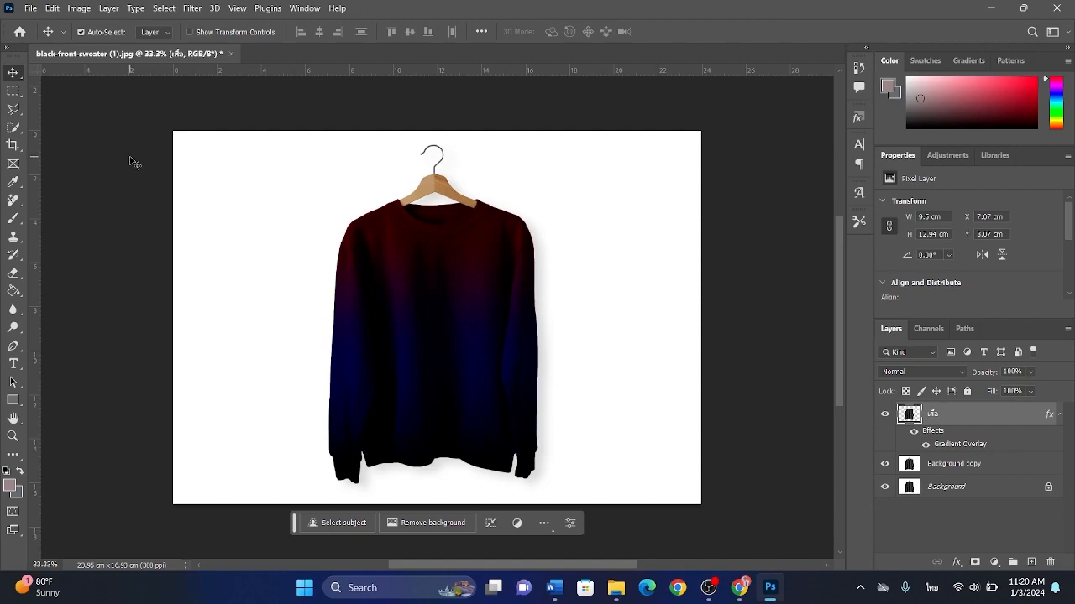
pyautogui.click(31, 9)
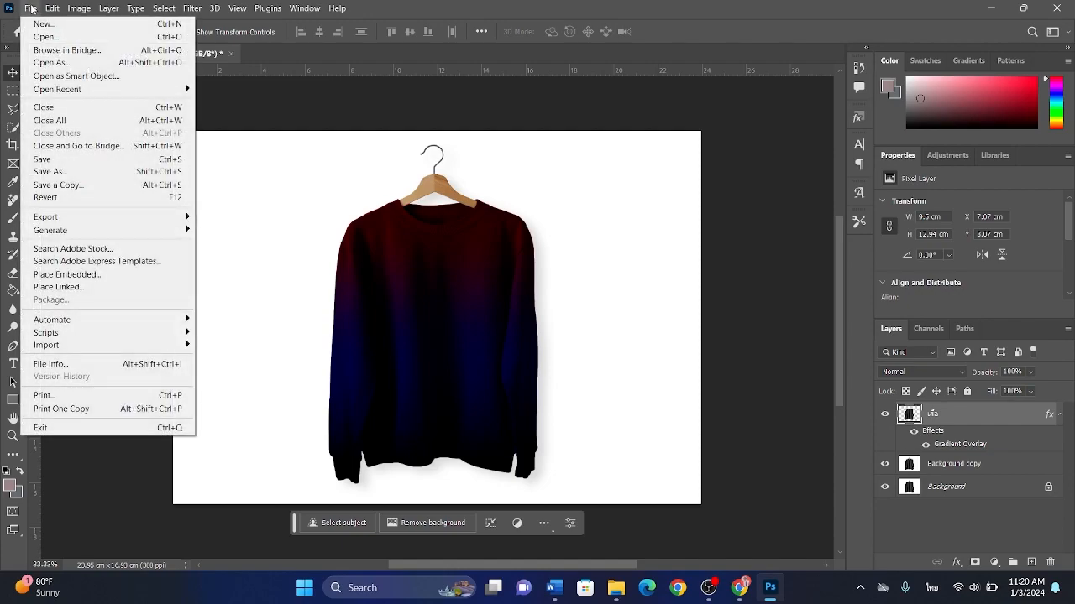
pyautogui.click(262, 96)
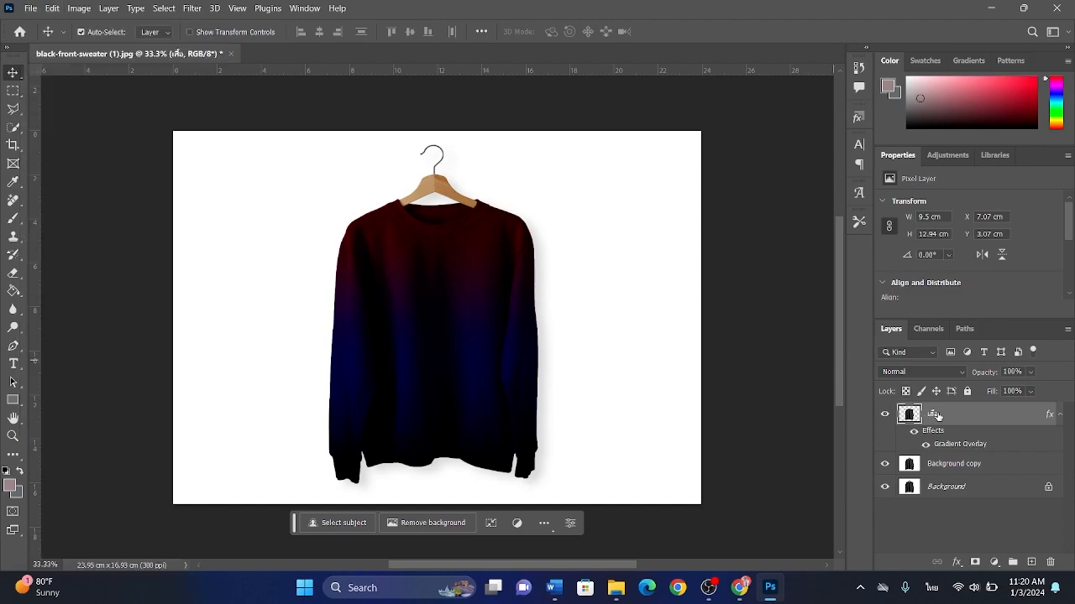
# Step: Duplicate the เสื้อ layer and apply a Gaussian Blur with a 10-pixel radius to the copy
pyautogui.moveTo(937, 416); pyautogui.dragTo(1032, 563)
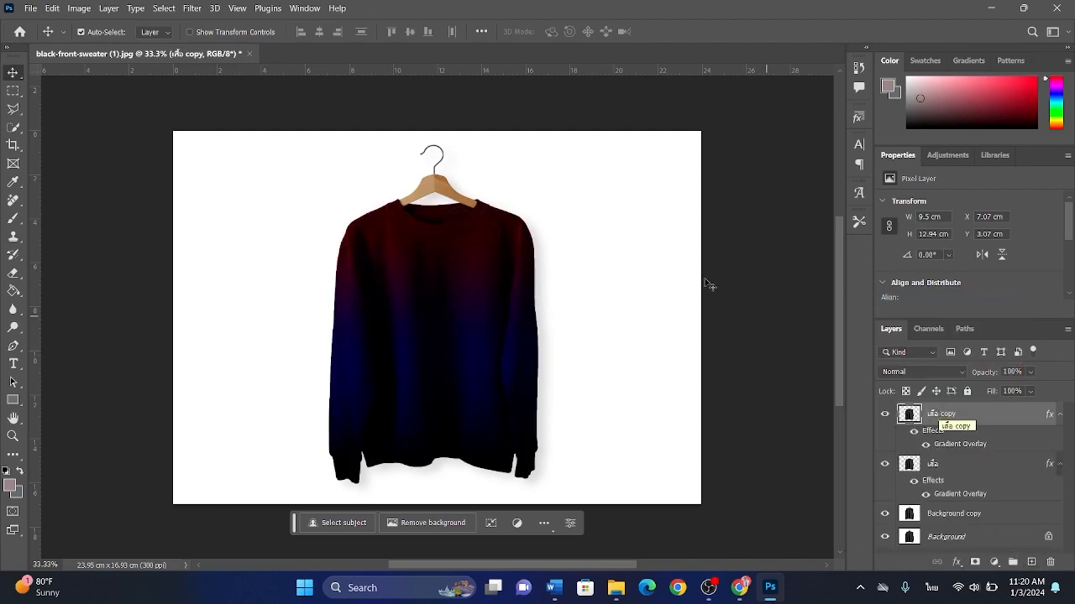
pyautogui.click(201, 10)
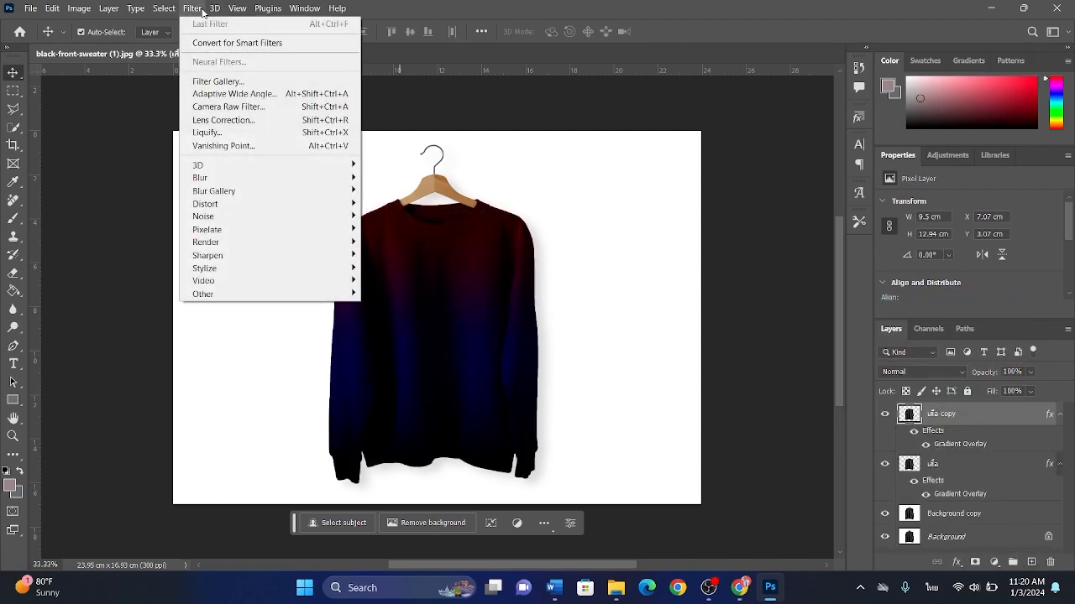
pyautogui.click(203, 10)
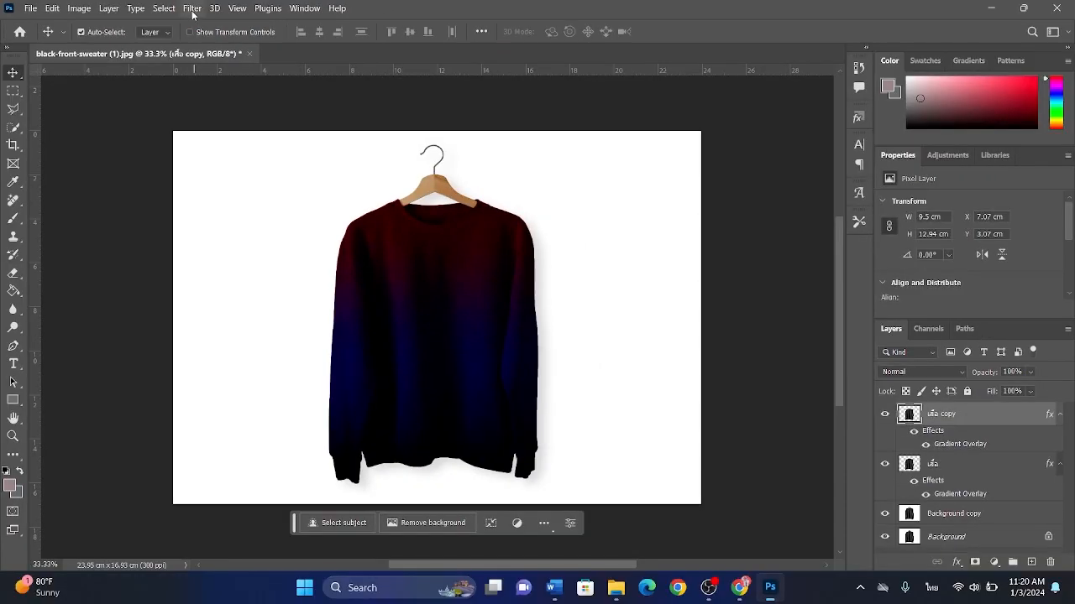
pyautogui.click(228, 67)
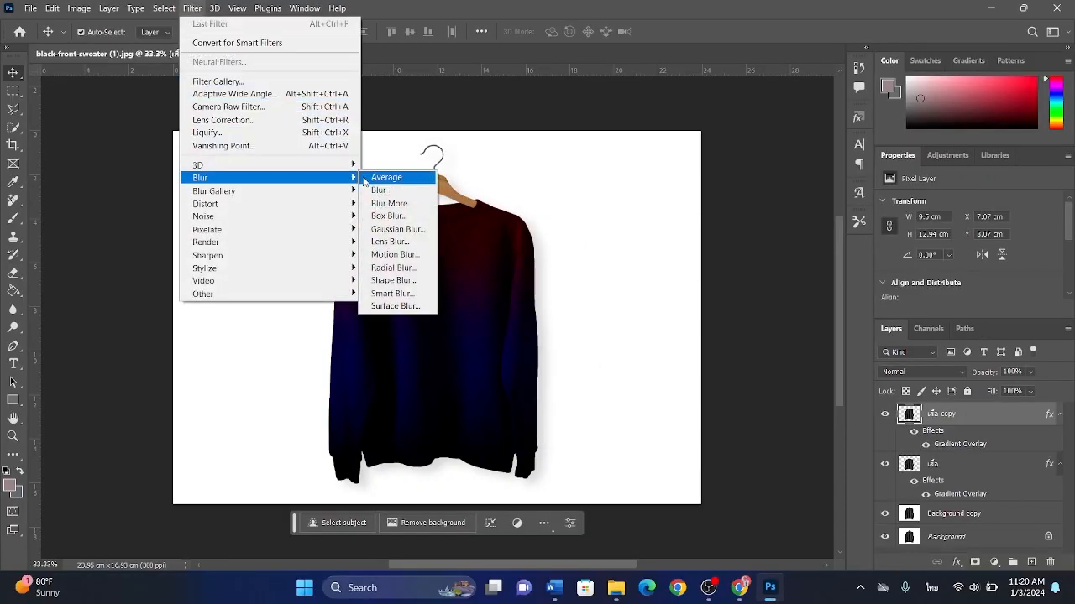
pyautogui.click(402, 229)
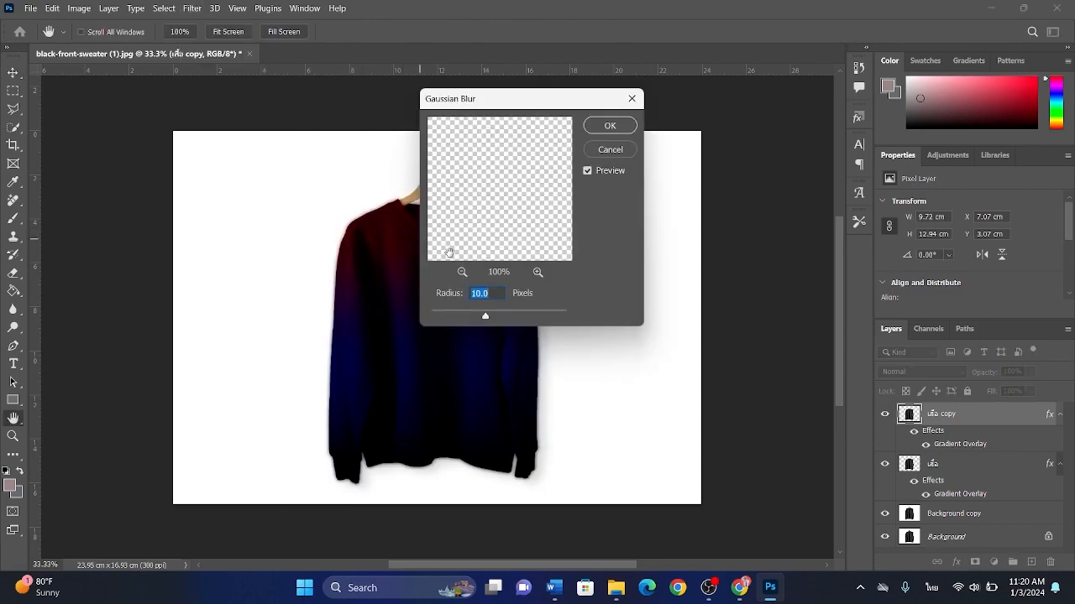
pyautogui.moveTo(493, 293)
pyautogui.mouseDown()
pyautogui.moveTo(480, 293)
pyautogui.moveTo(491, 293)
pyautogui.mouseUp()
pyautogui.hotkey('ctrl', '1')
pyautogui.scroll(1, 487, 290)
pyautogui.click(487, 289)
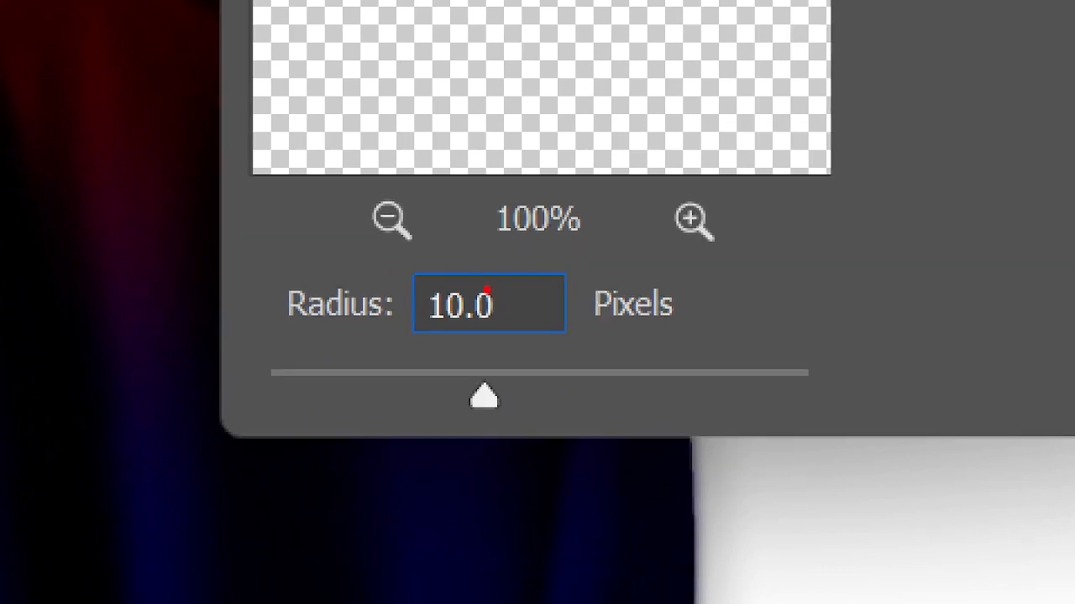
pyautogui.moveTo(400, 260); pyautogui.dragTo(609, 359)
pyautogui.press('Escape')
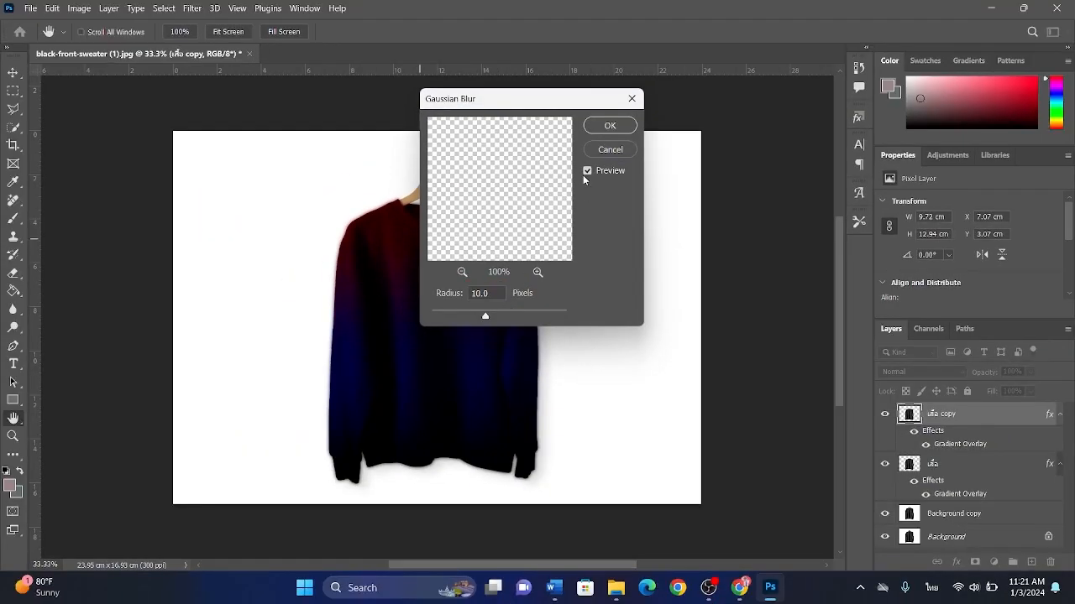
pyautogui.click(616, 128)
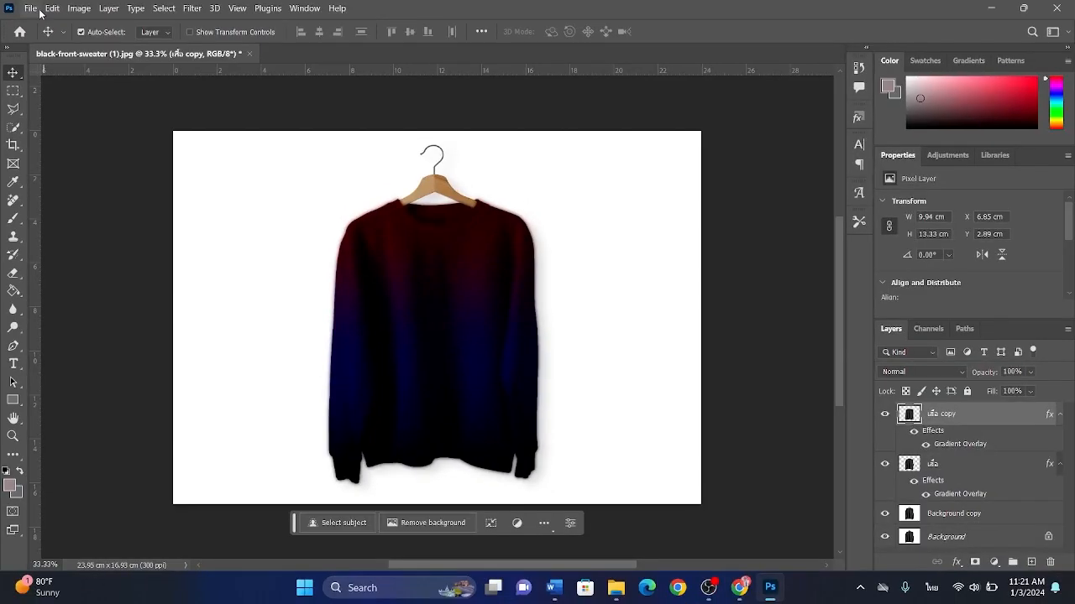
# Step: Save the document in the Pictures folder as a Photoshop file named เสื้อเบลอ with Maximize Compatibility on
pyautogui.click(40, 11)
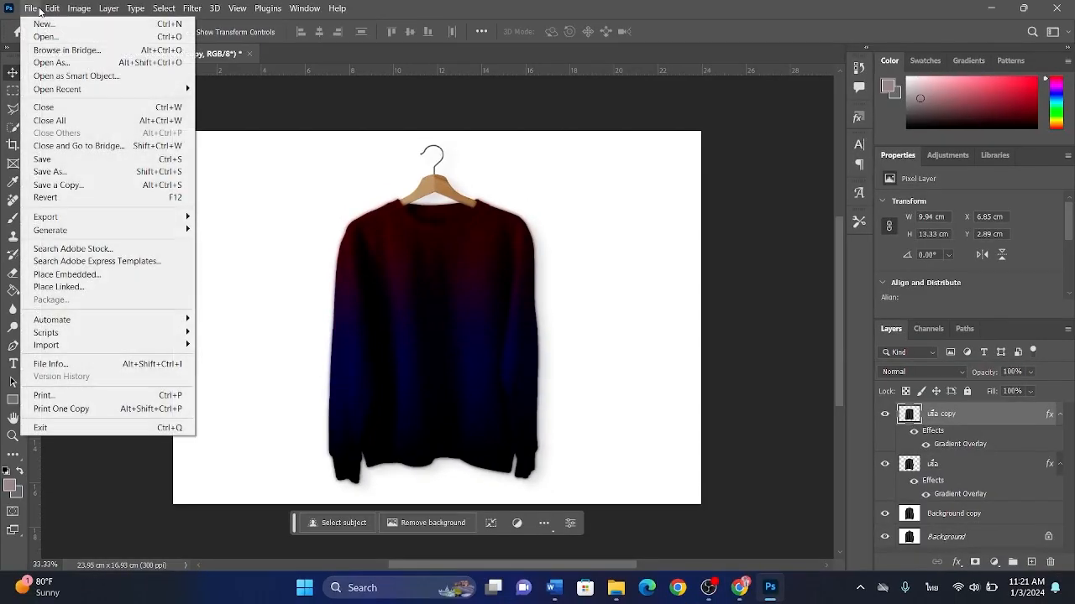
pyautogui.click(89, 171)
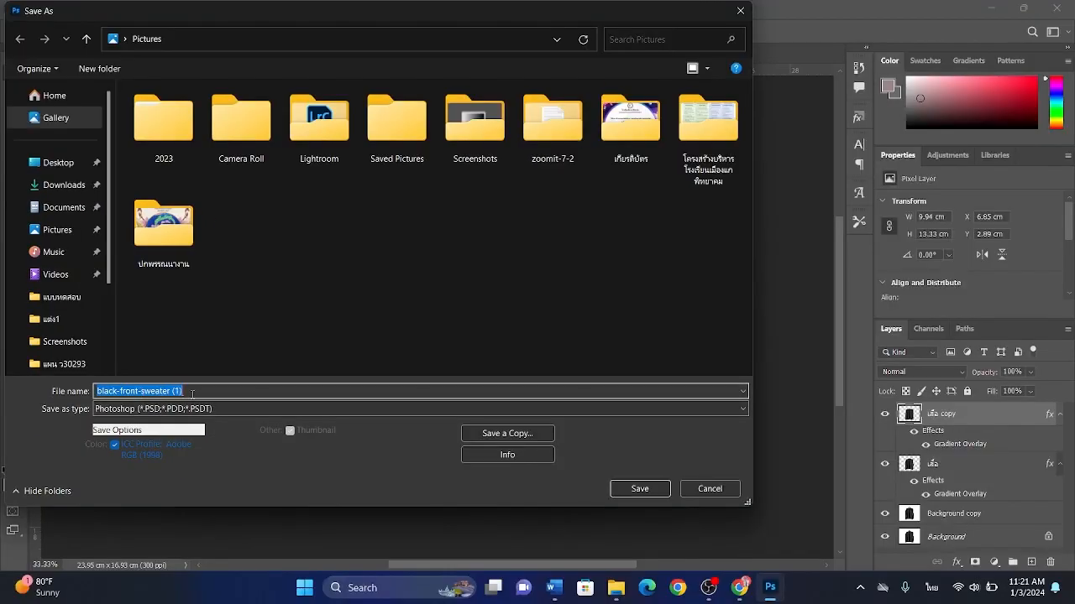
pyautogui.write('เสื้อเบลอ')
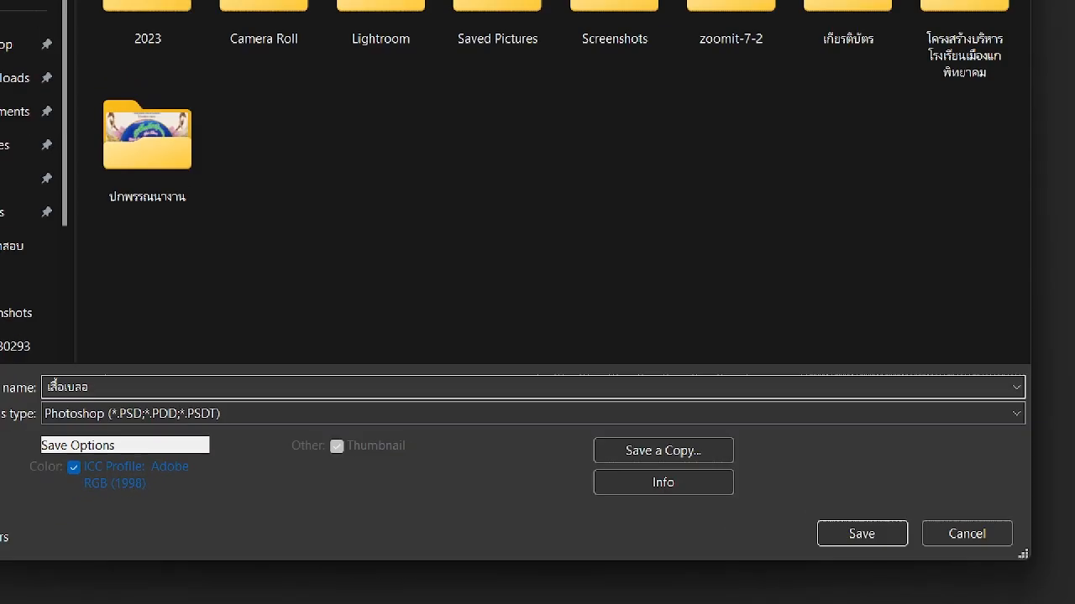
pyautogui.moveTo(37, 375)
pyautogui.mouseDown()
pyautogui.moveTo(53, 395)
pyautogui.moveTo(114, 397)
pyautogui.mouseUp()
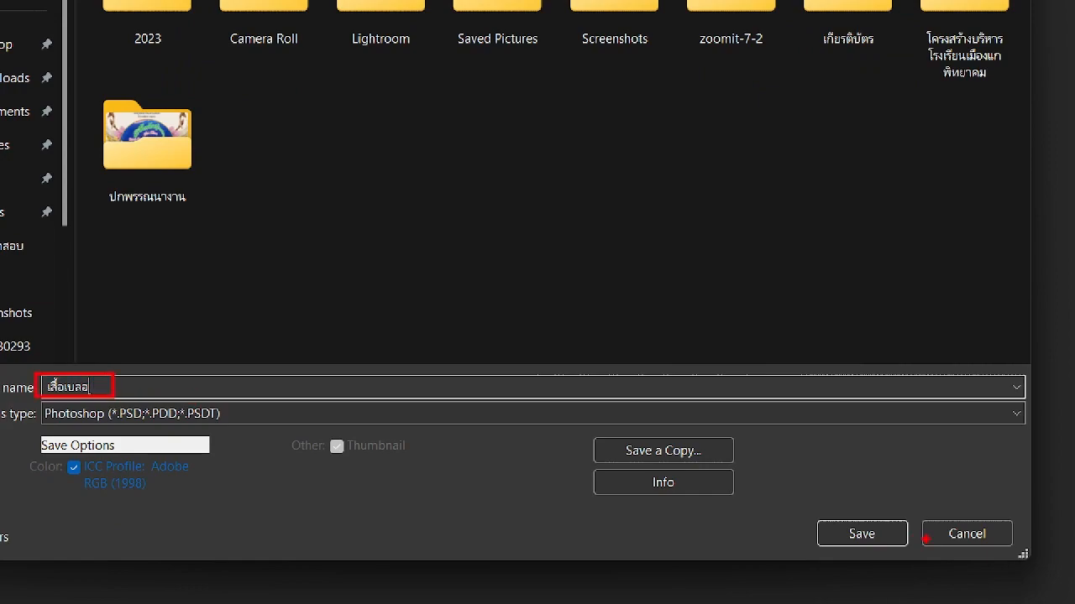
pyautogui.moveTo(803, 518); pyautogui.dragTo(916, 553)
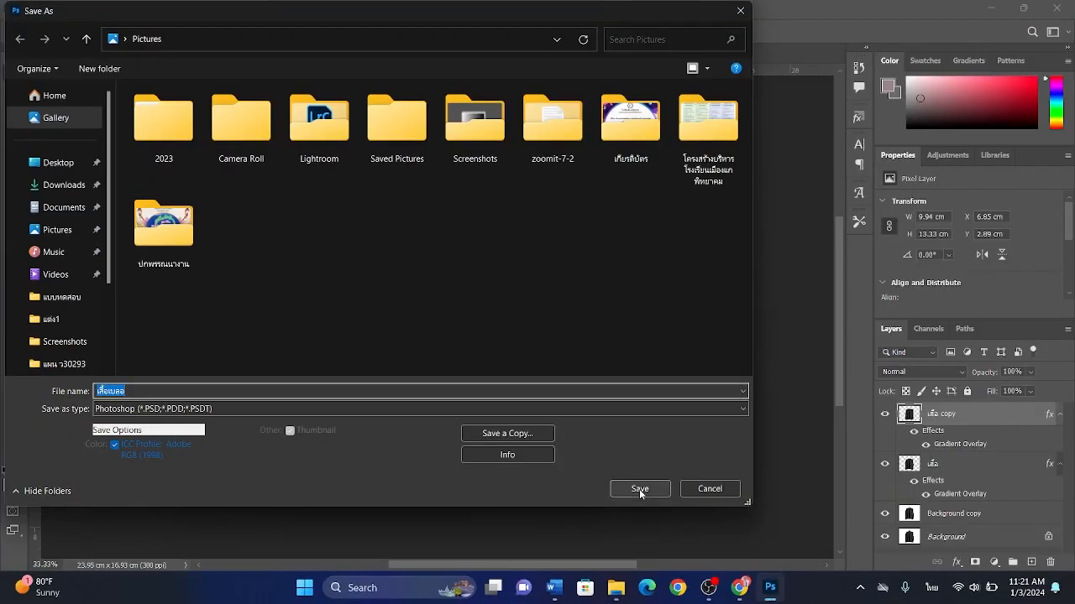
pyautogui.click(862, 534)
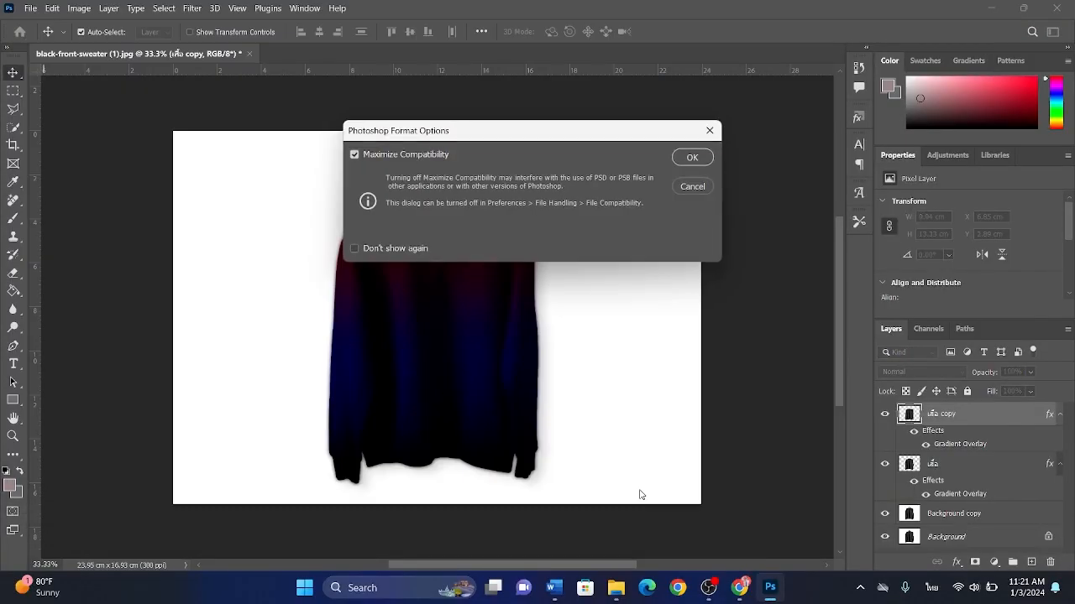
pyautogui.click(691, 158)
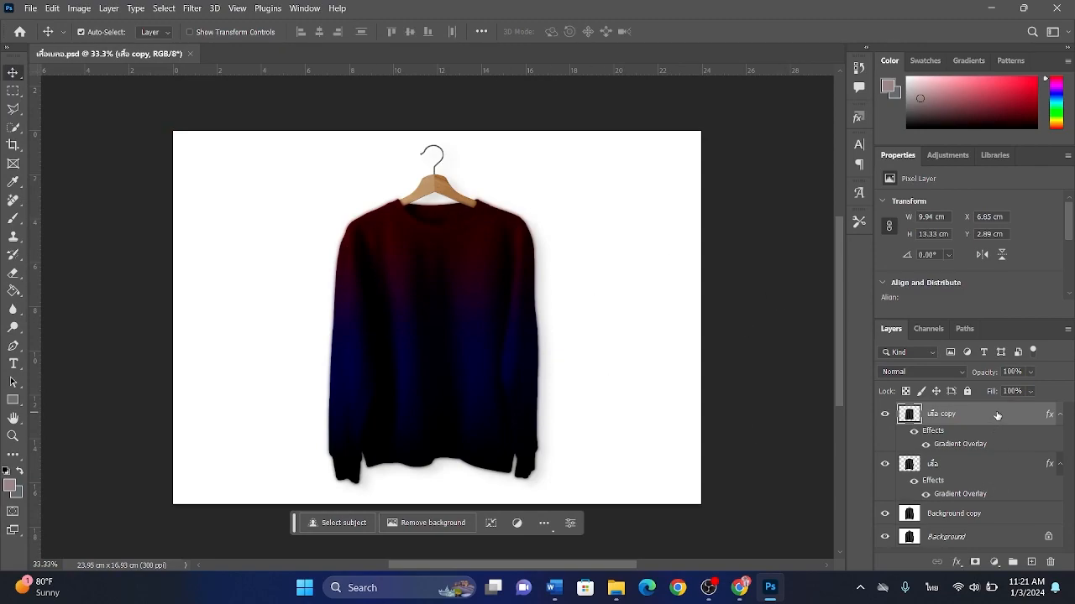
# Step: Delete the blurred เสื้อ copy layer
pyautogui.moveTo(998, 415); pyautogui.dragTo(1049, 562)
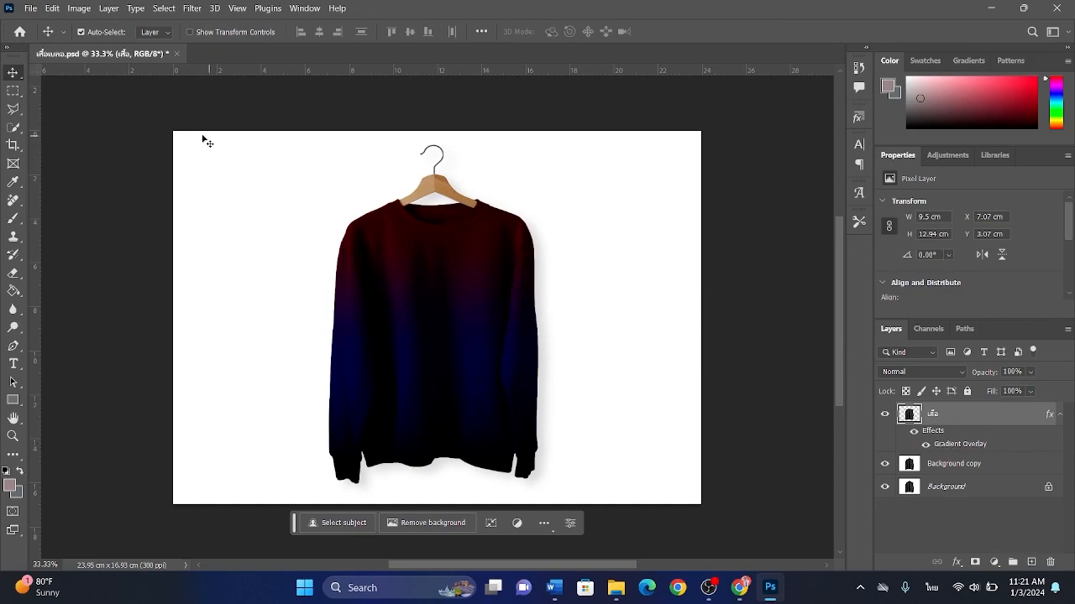
# Step: Create a new white RGB document of 500 x 800 pixels at 300 pixels per inch
pyautogui.click(30, 8)
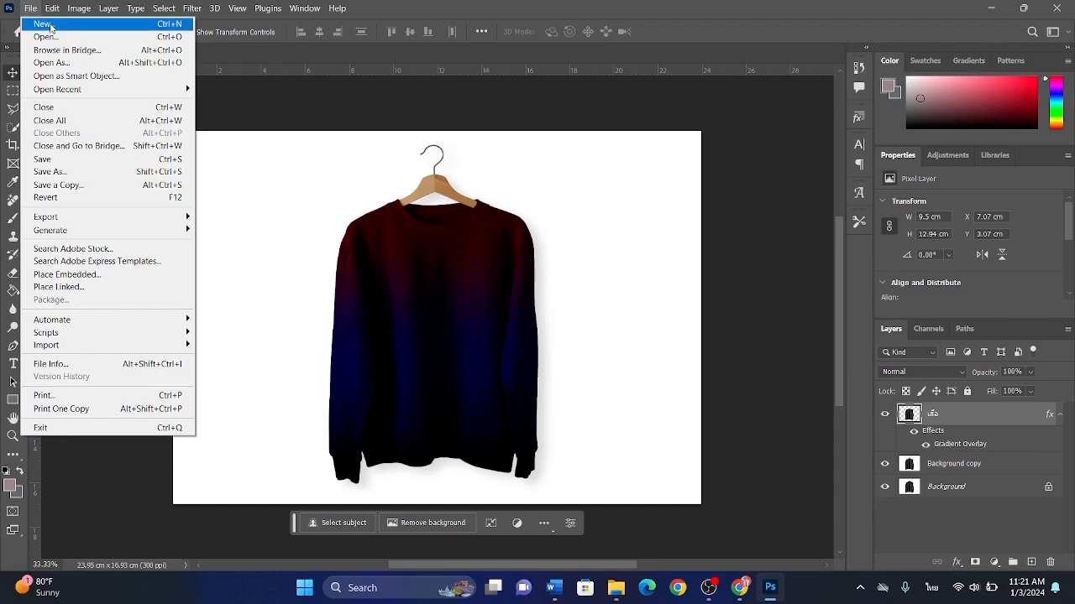
pyautogui.click(42, 24)
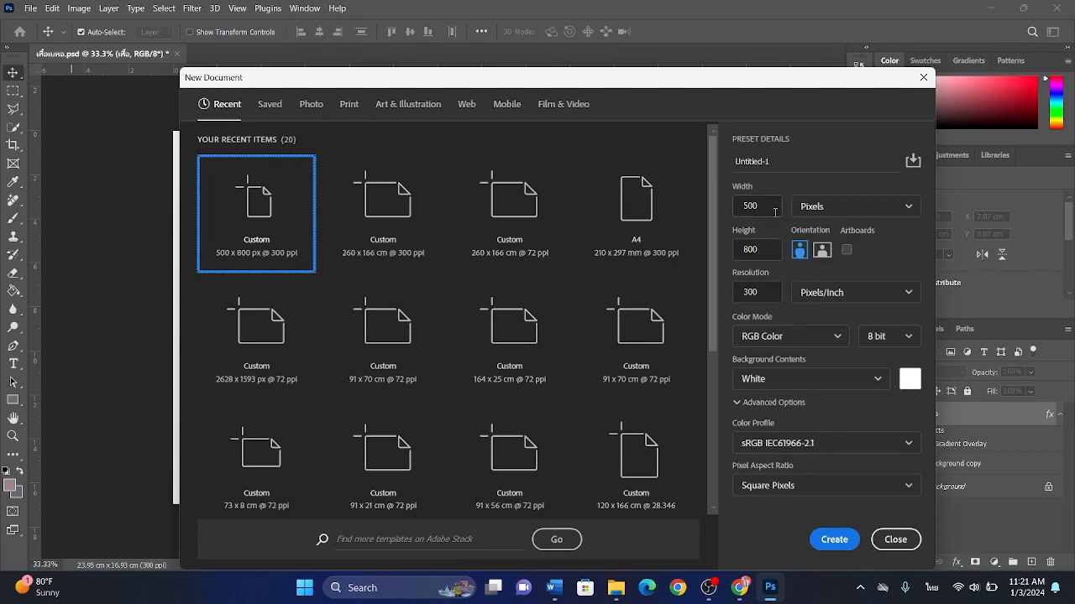
pyautogui.moveTo(767, 211); pyautogui.dragTo(736, 206)
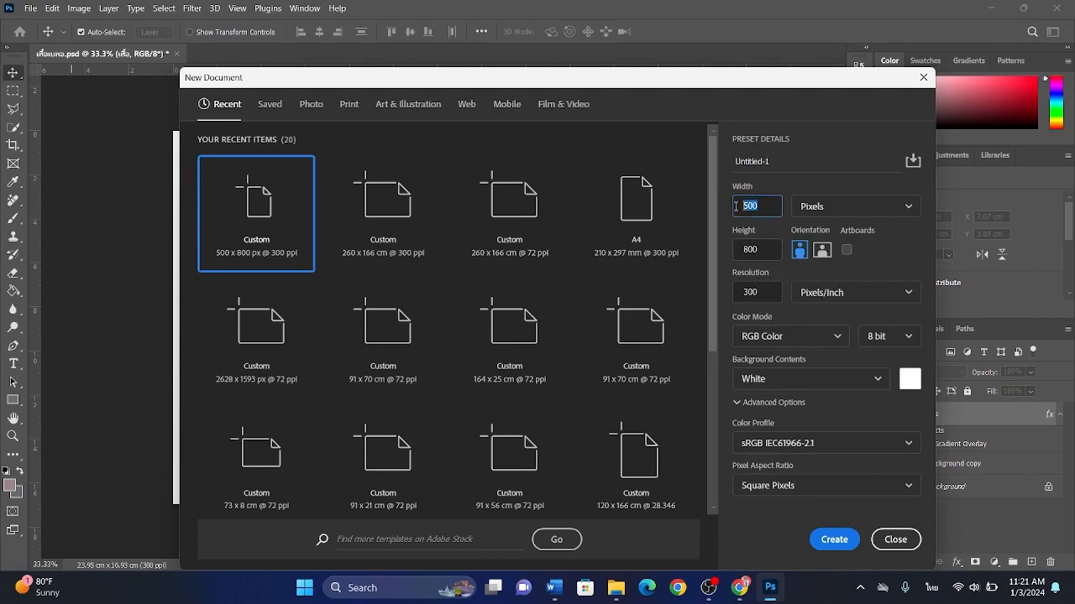
pyautogui.write('8')
pyautogui.press('BackSpace')
pyautogui.click(843, 543)
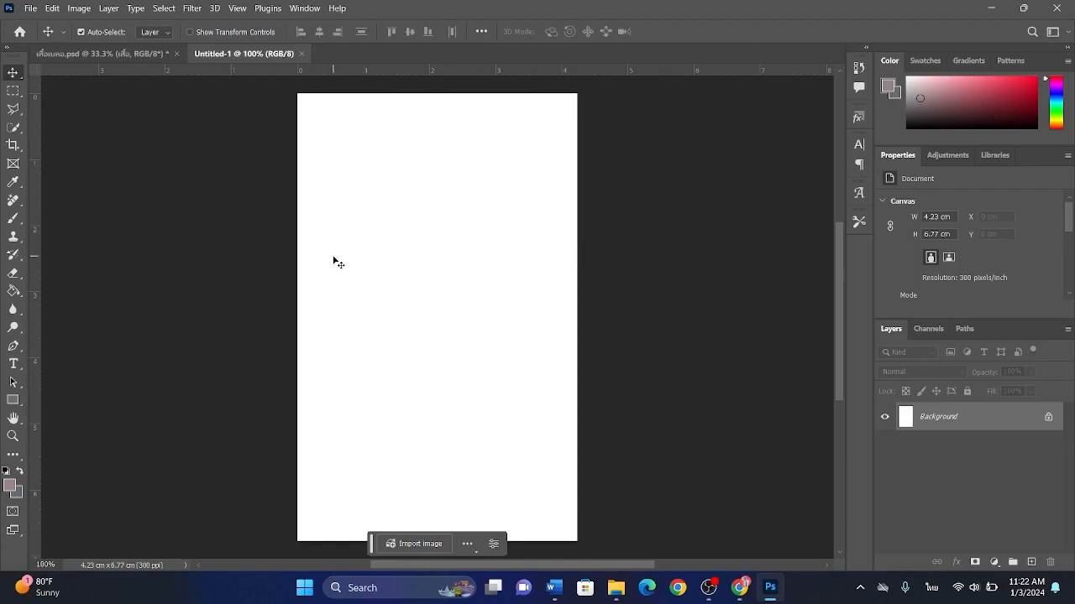
# Step: Open aten.png from the Pictures folder and copy its cut-out person into the Untitled-1 document
pyautogui.click(32, 8)
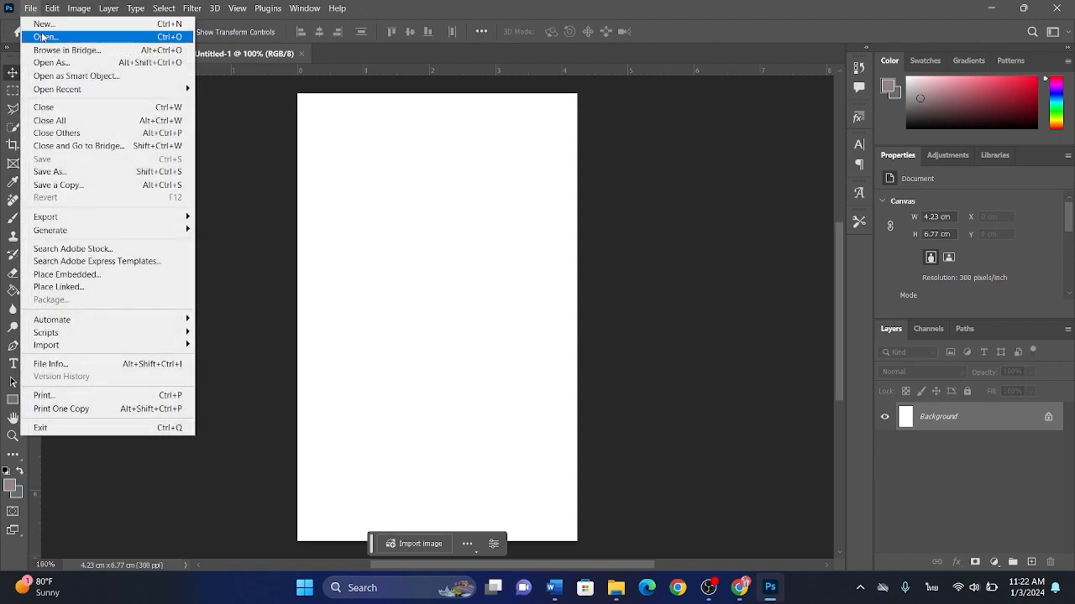
pyautogui.click(46, 36)
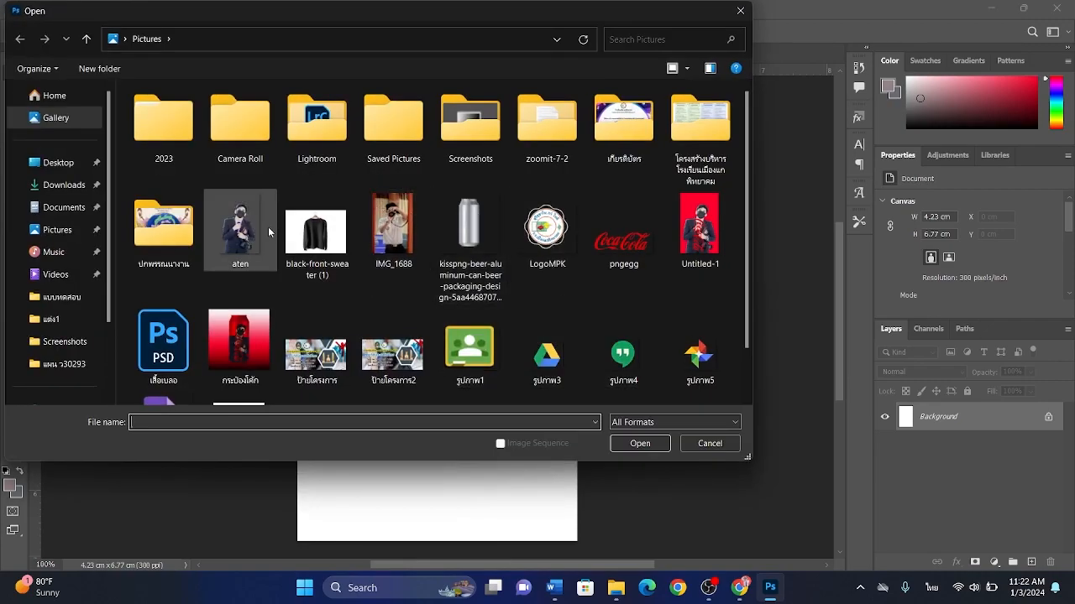
pyautogui.doubleClick(253, 244)
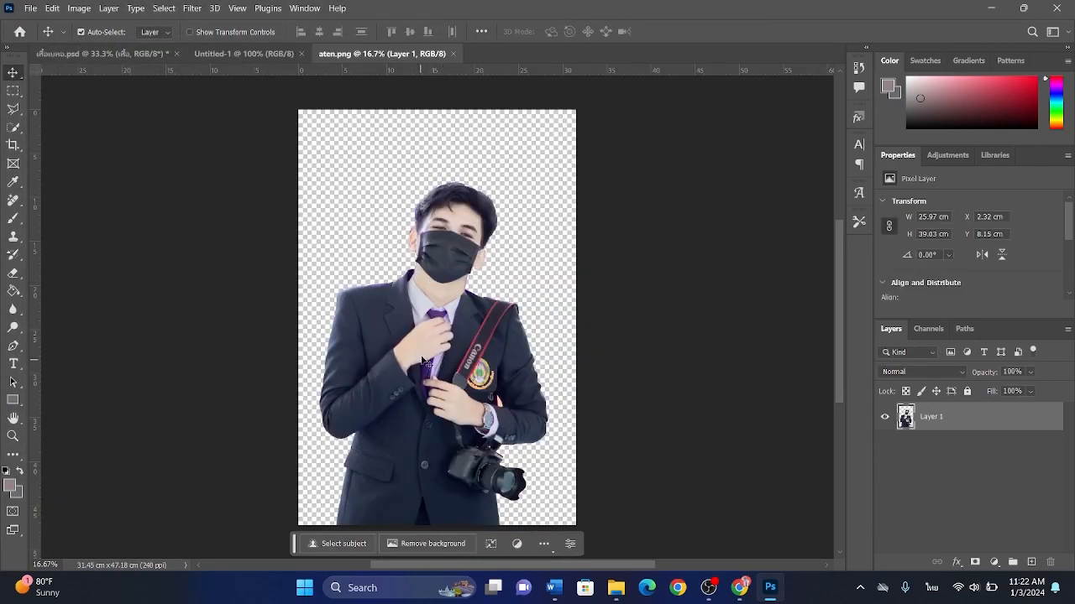
pyautogui.moveTo(468, 425); pyautogui.dragTo(404, 291)
pyautogui.moveTo(447, 416); pyautogui.dragTo(454, 405)
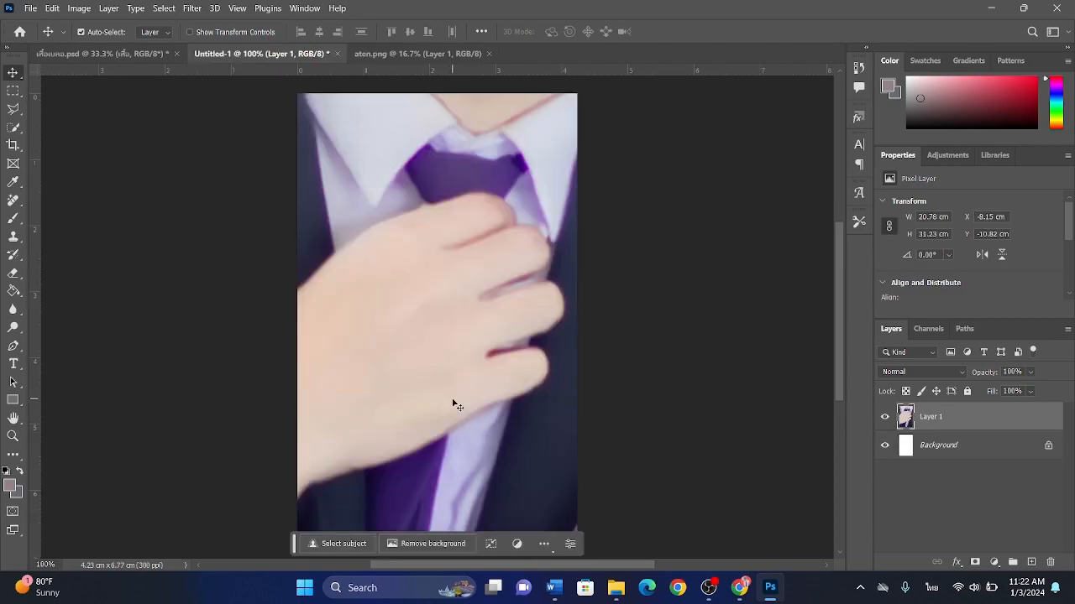
# Step: Scale the person layer proportionally to about 18.6% and place it centred against the canvas's bottom edge
pyautogui.hotkey('ctrl', 't')
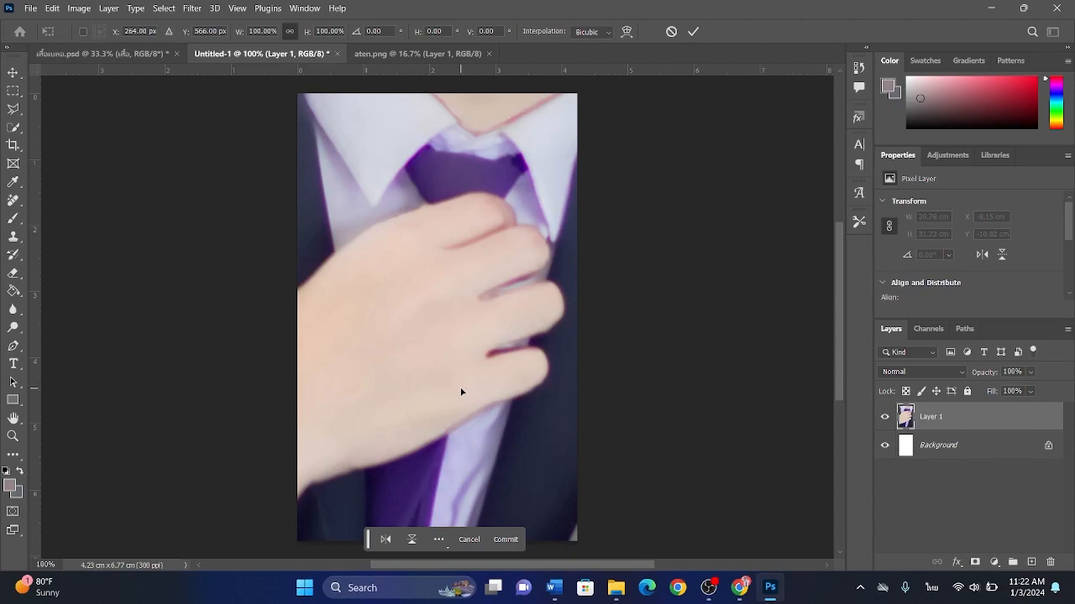
pyautogui.scroll(-5, 461, 392)
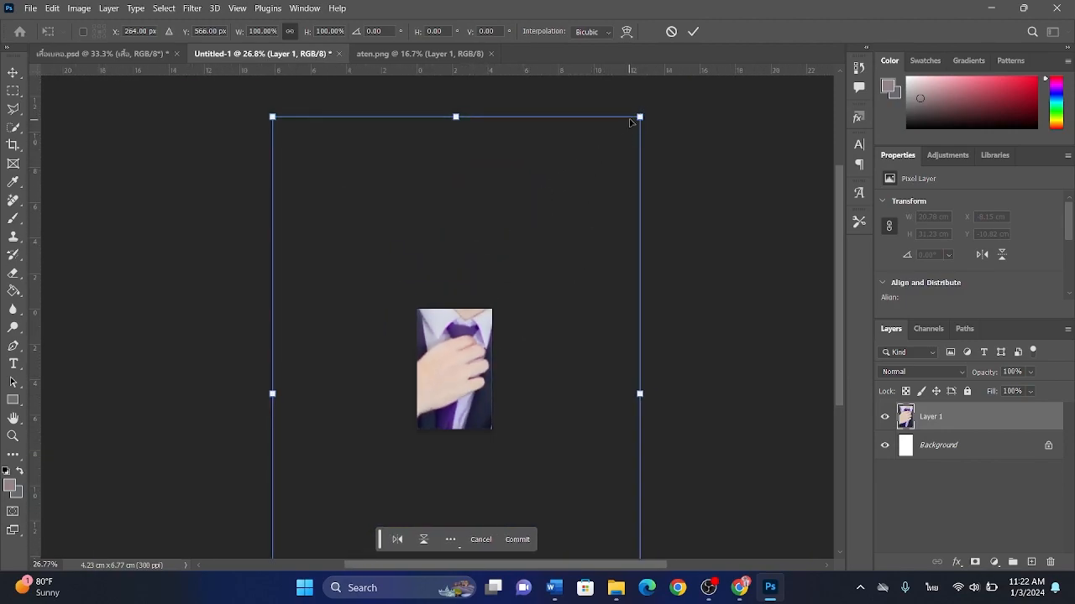
pyautogui.moveTo(640, 117); pyautogui.dragTo(482, 256)
pyautogui.scroll(-2, 358, 522)
pyautogui.scroll(3, 479, 267)
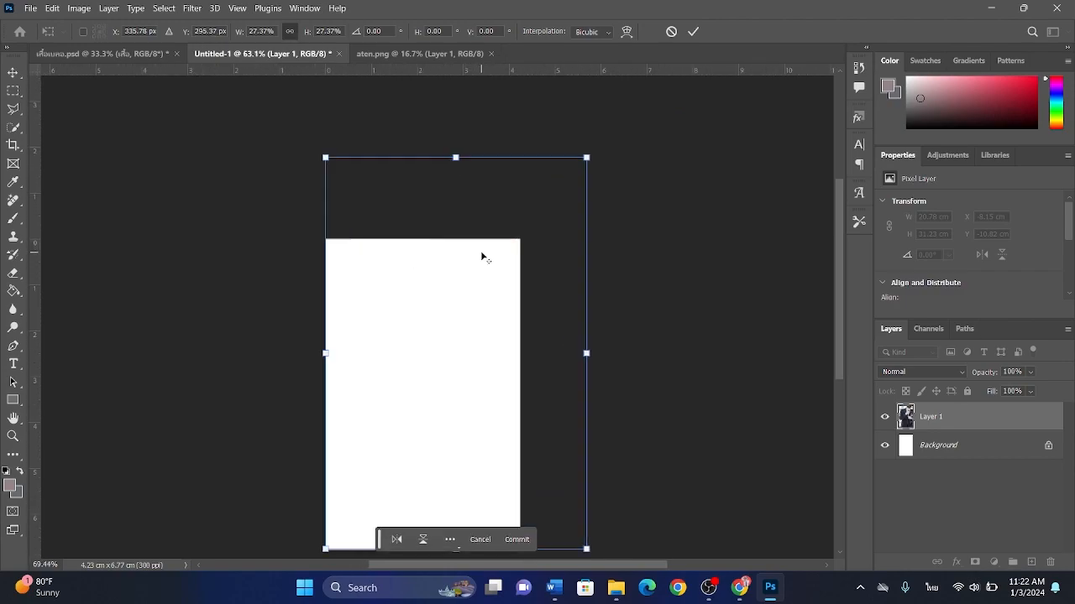
pyautogui.moveTo(585, 158); pyautogui.dragTo(490, 287)
pyautogui.scroll(-1, 478, 323)
pyautogui.moveTo(433, 346); pyautogui.dragTo(458, 347)
pyautogui.moveTo(523, 245)
pyautogui.mouseDown()
pyautogui.moveTo(504, 256)
pyautogui.moveTo(531, 236)
pyautogui.mouseUp()
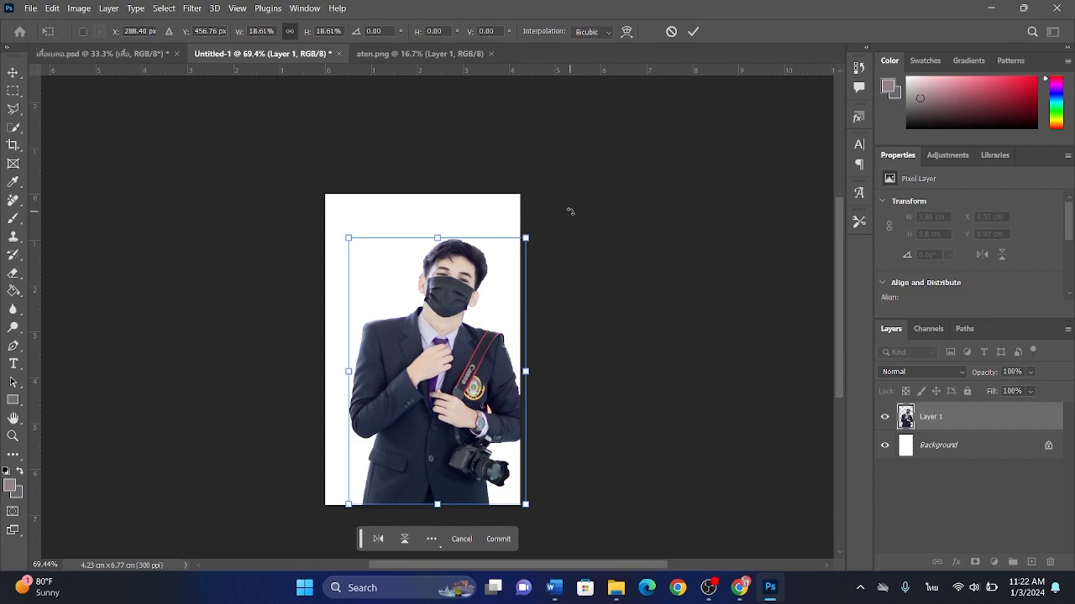
pyautogui.moveTo(484, 342); pyautogui.dragTo(472, 340)
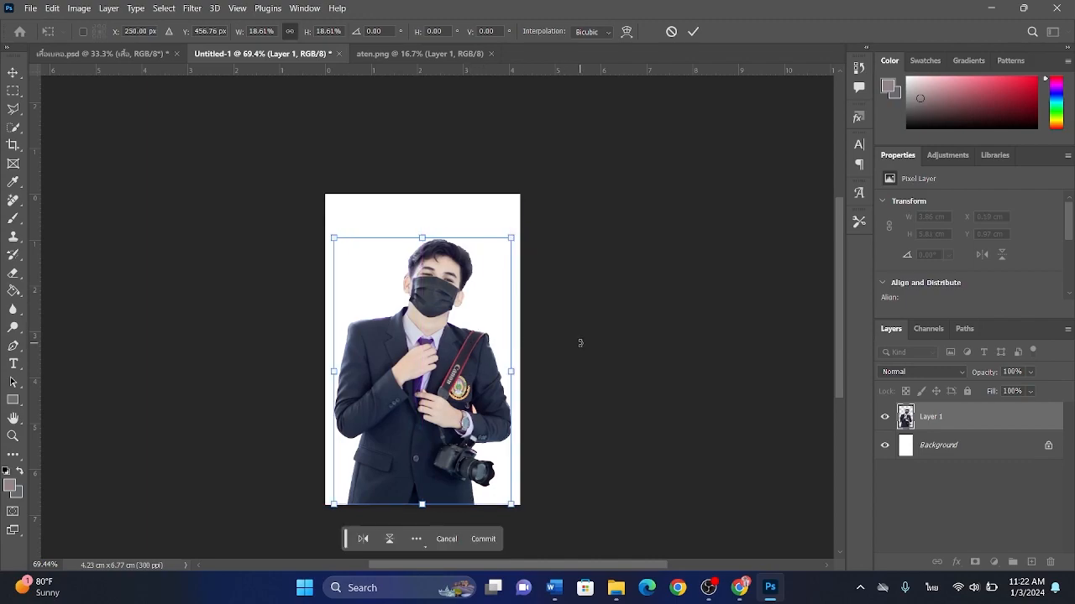
pyautogui.press('Return')
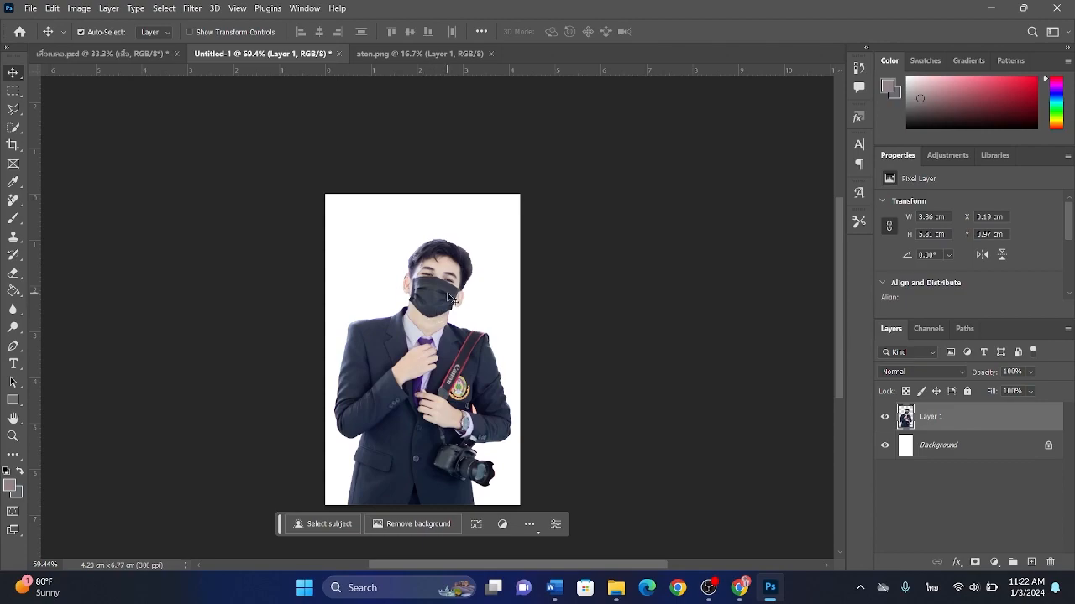
# Step: Shrink the person further to about 2.62 x 3.95 cm and centre it at the canvas's bottom edge
pyautogui.hotkey('ctrl', 't')
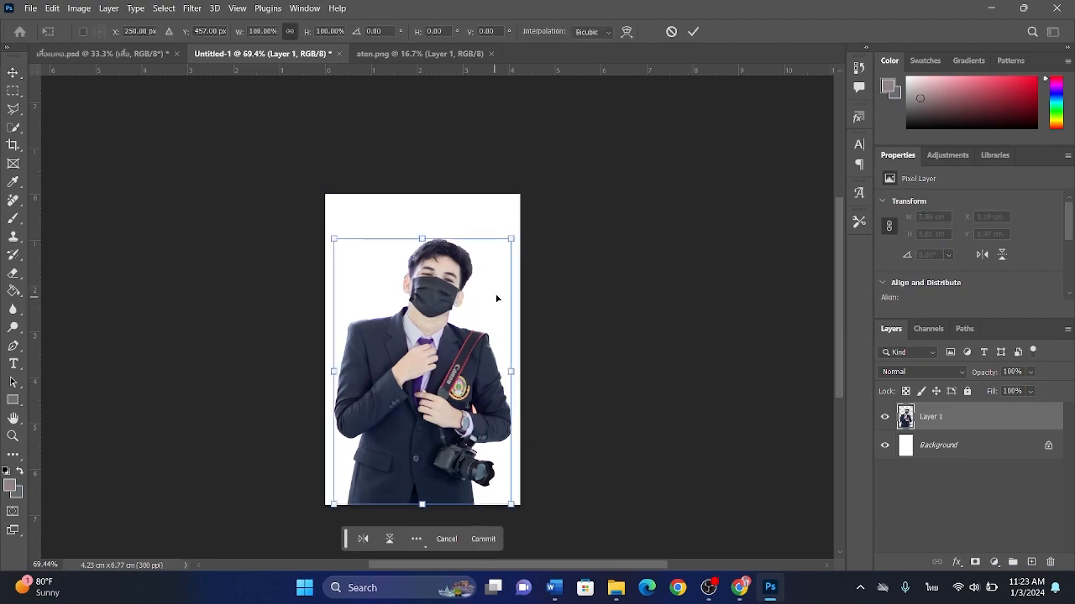
pyautogui.moveTo(512, 237); pyautogui.dragTo(440, 307)
pyautogui.moveTo(408, 359); pyautogui.dragTo(437, 362)
pyautogui.press('Return')
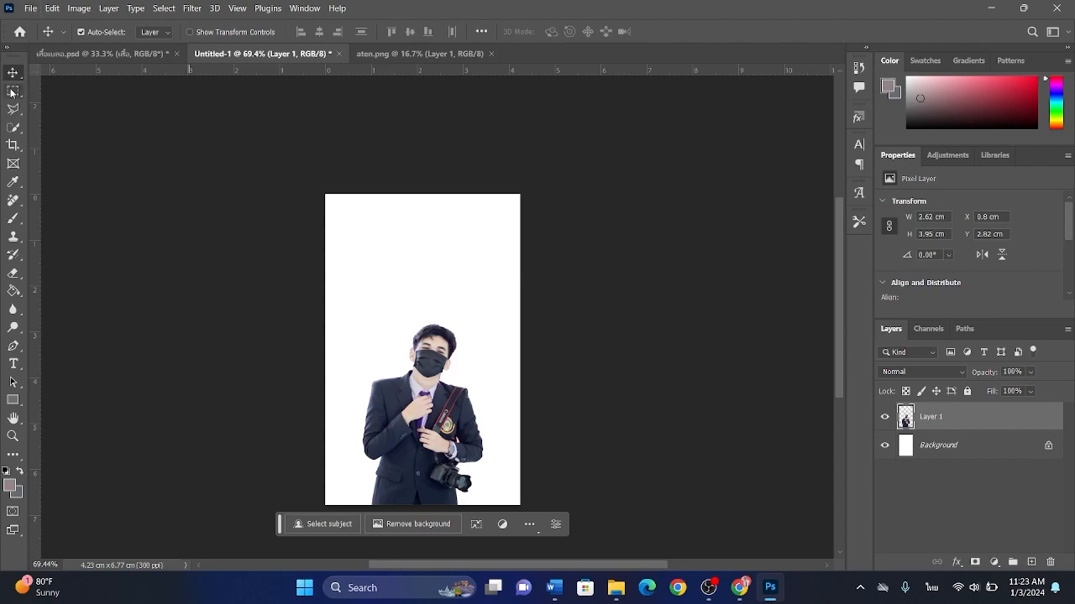
# Step: Add a horizontal text box across the canvas above the person's head and enter the Thai name in it
pyautogui.click(13, 364)
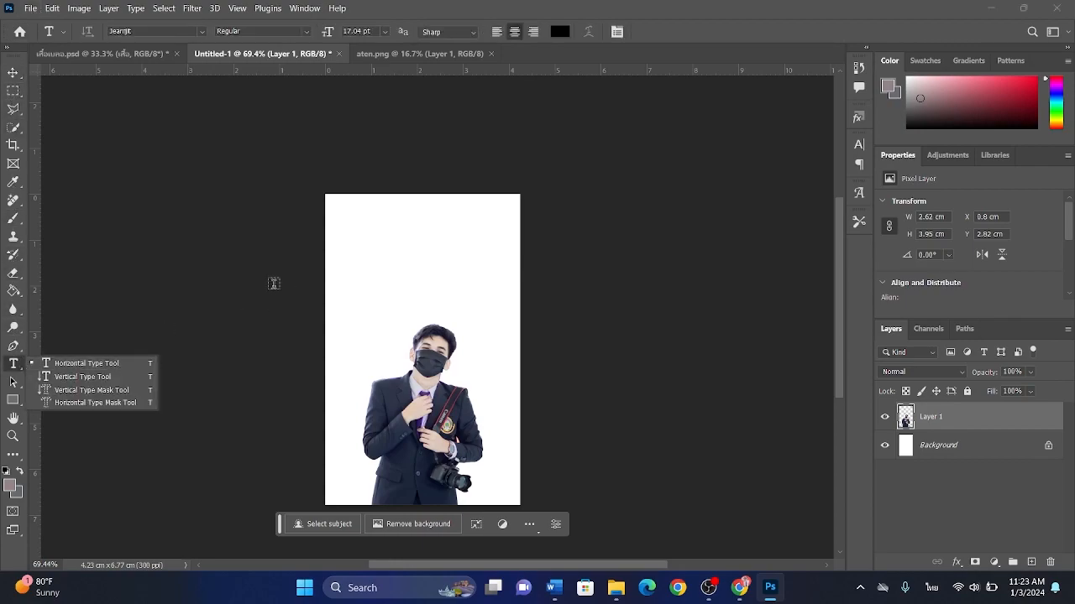
pyautogui.click(89, 364)
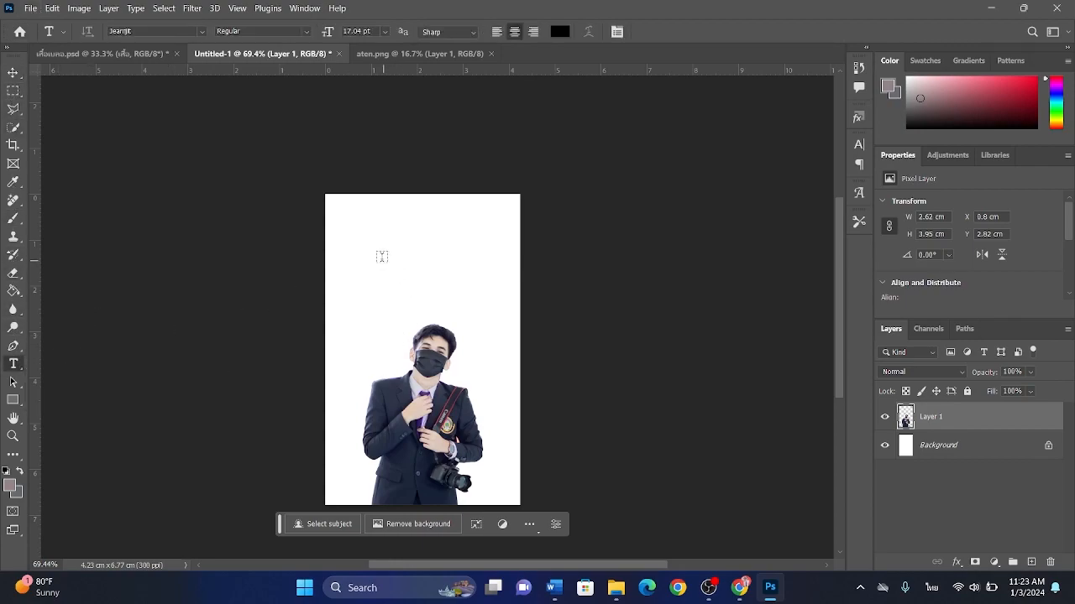
pyautogui.moveTo(345, 223); pyautogui.dragTo(511, 295)
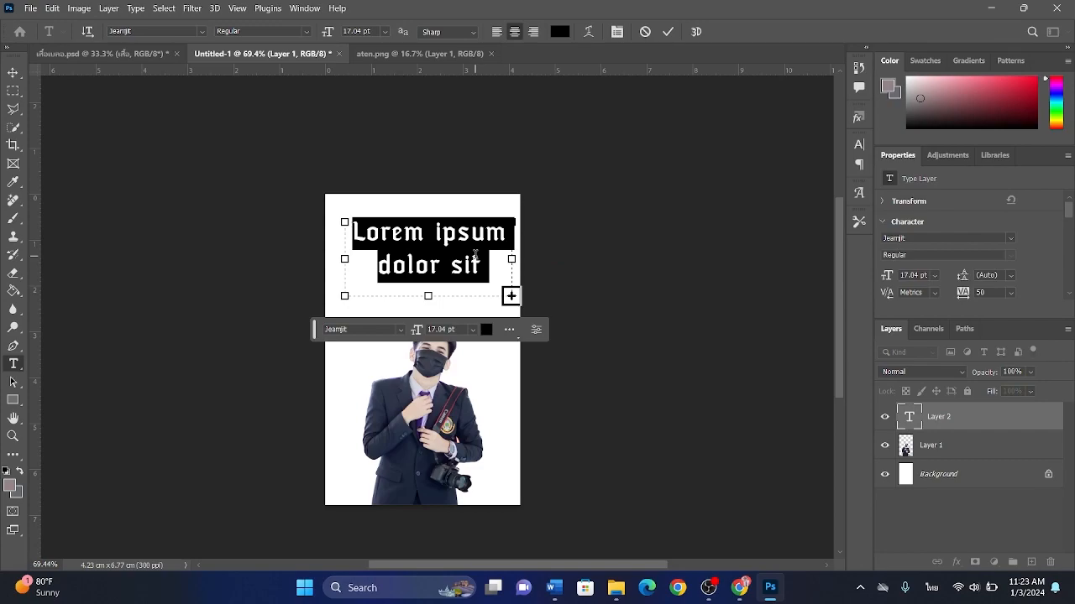
pyautogui.write('ใ')
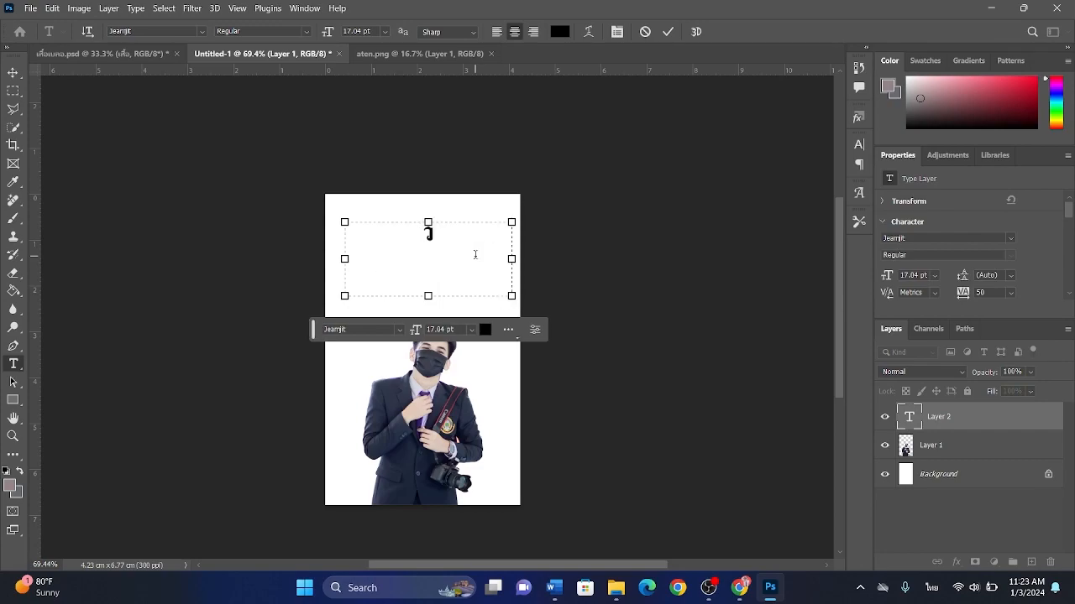
pyautogui.write('ัชรปัญญา')
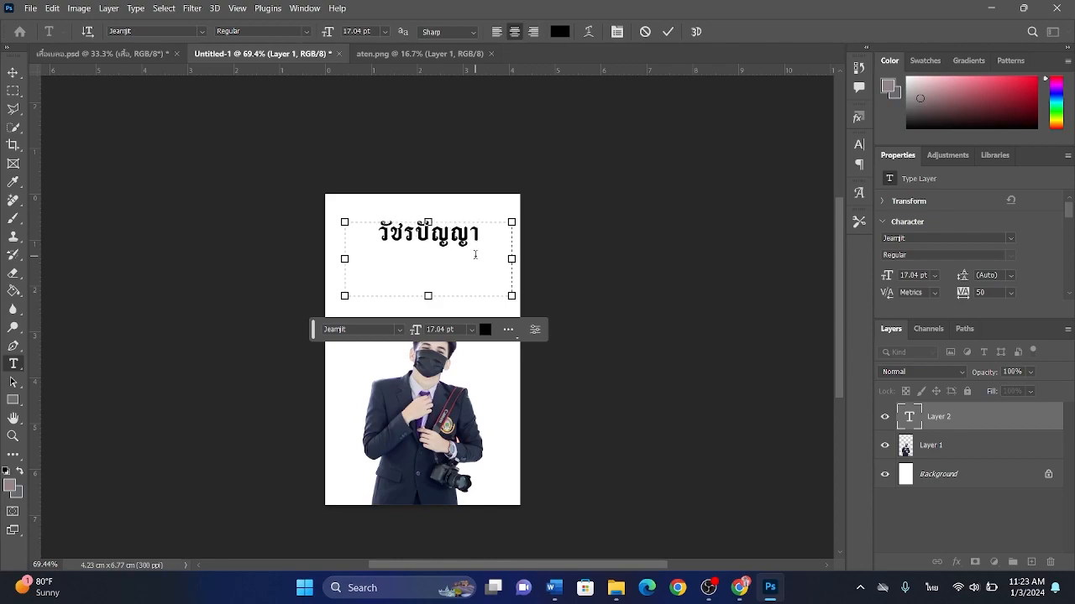
pyautogui.write(' อ')
pyautogui.press('BackSpace')
pyautogui.write('ช')
pyautogui.press('BackSpace')
pyautogui.press('BackSpace')
# Step: Shorten the name's text box, enlarge the text to 24 pt and place it centred just above the person's head
pyautogui.moveTo(491, 226); pyautogui.dragTo(382, 222)
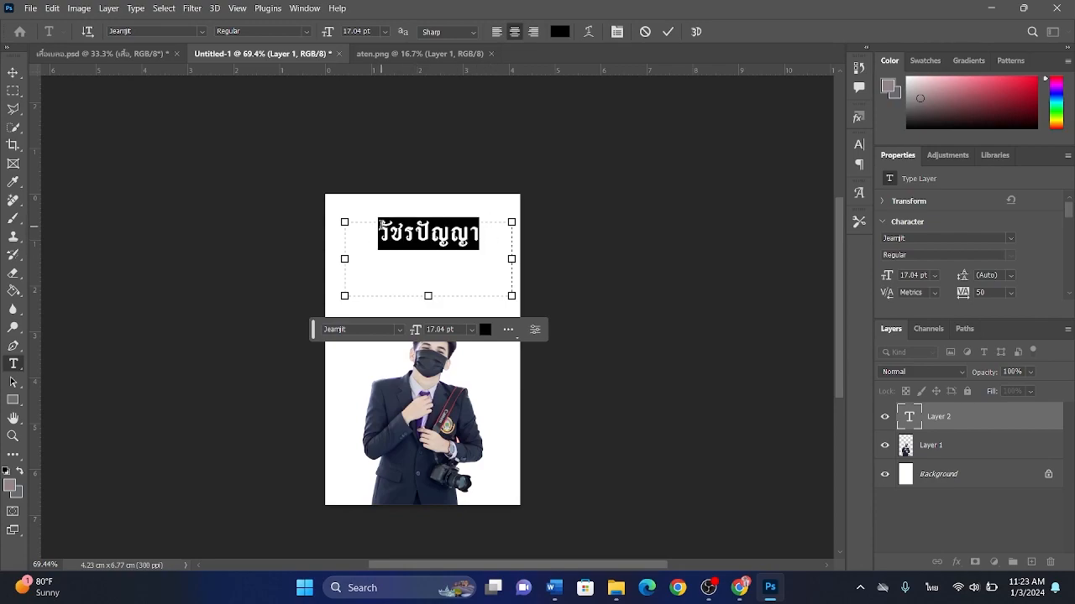
pyautogui.moveTo(427, 295); pyautogui.dragTo(427, 255)
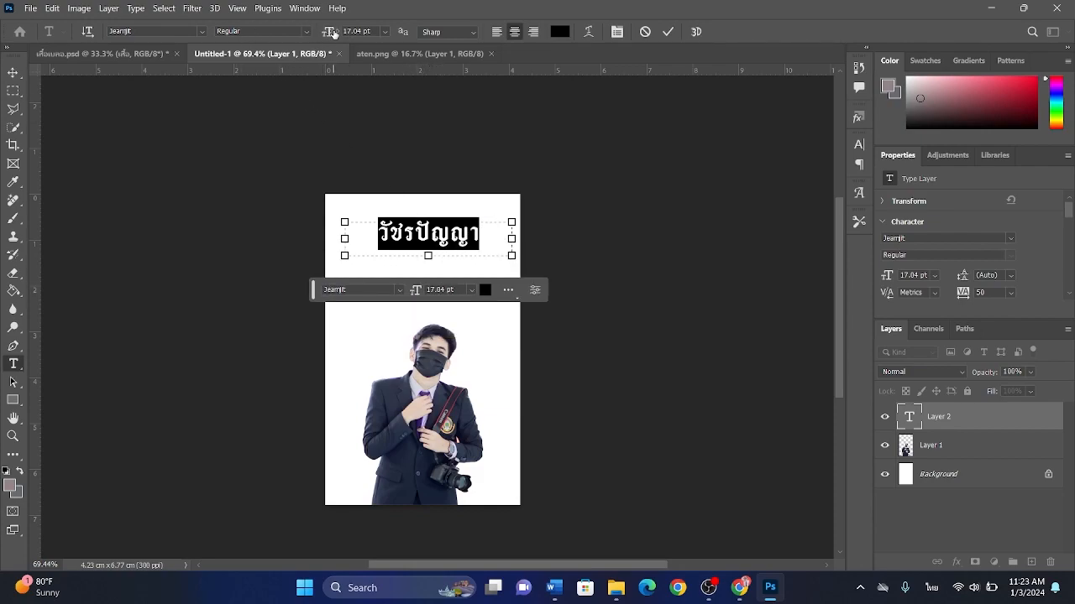
pyautogui.moveTo(334, 33)
pyautogui.mouseDown()
pyautogui.moveTo(361, 33)
pyautogui.moveTo(338, 37)
pyautogui.mouseUp()
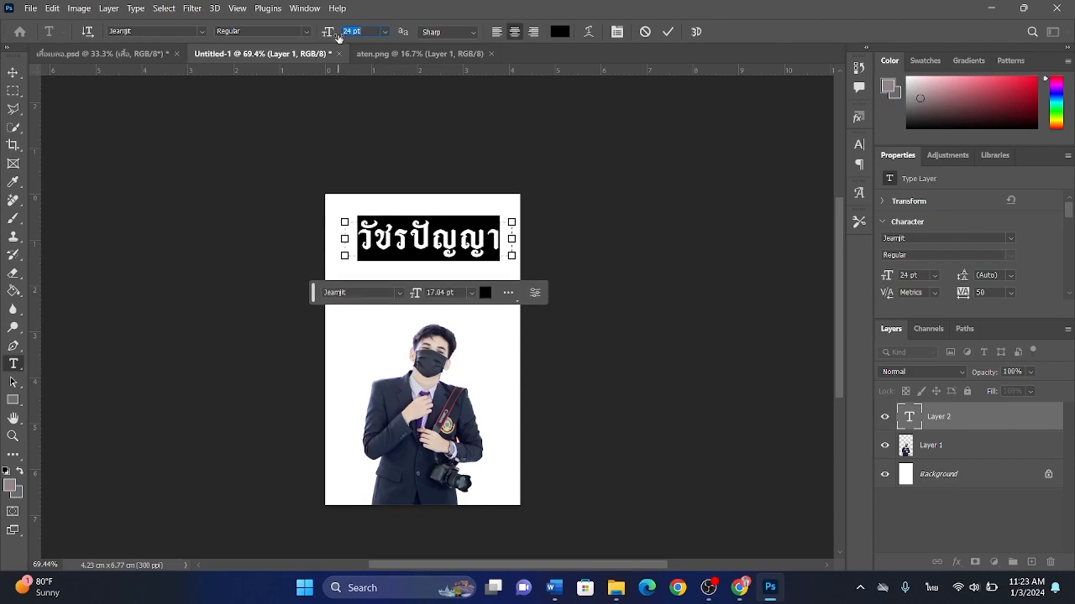
pyautogui.click(12, 72)
pyautogui.moveTo(425, 239); pyautogui.dragTo(420, 266)
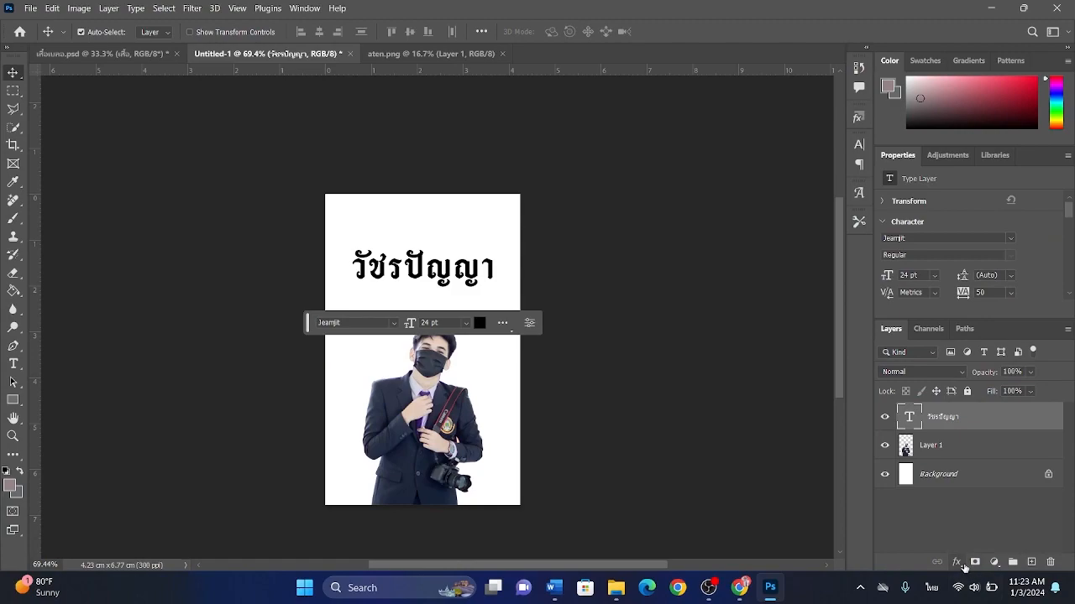
# Step: Add a white outside stroke of 21 px to the name text layer
pyautogui.click(838, 554)
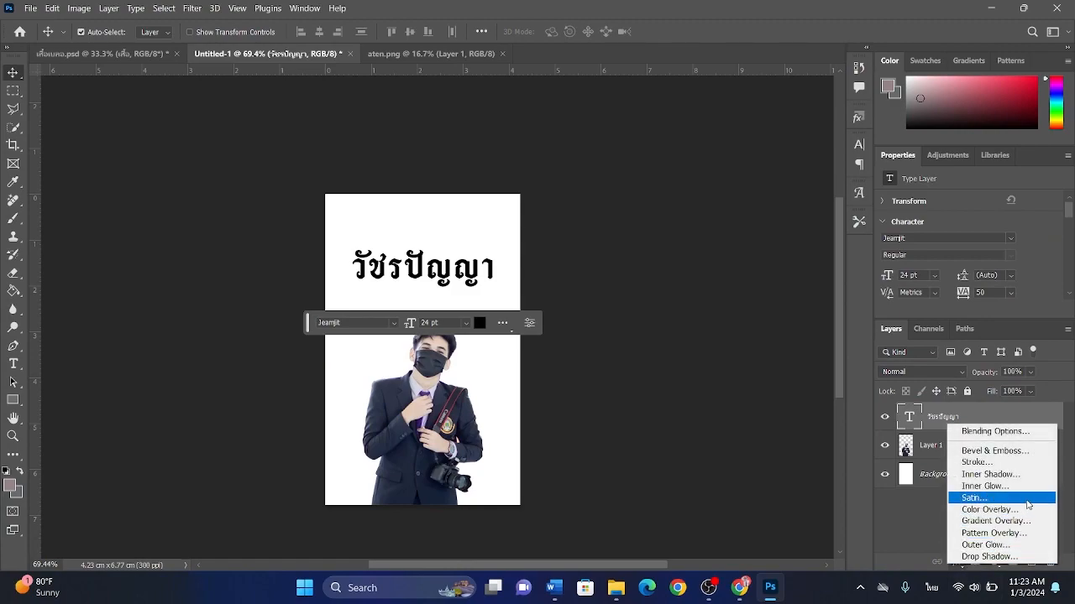
pyautogui.click(1024, 464)
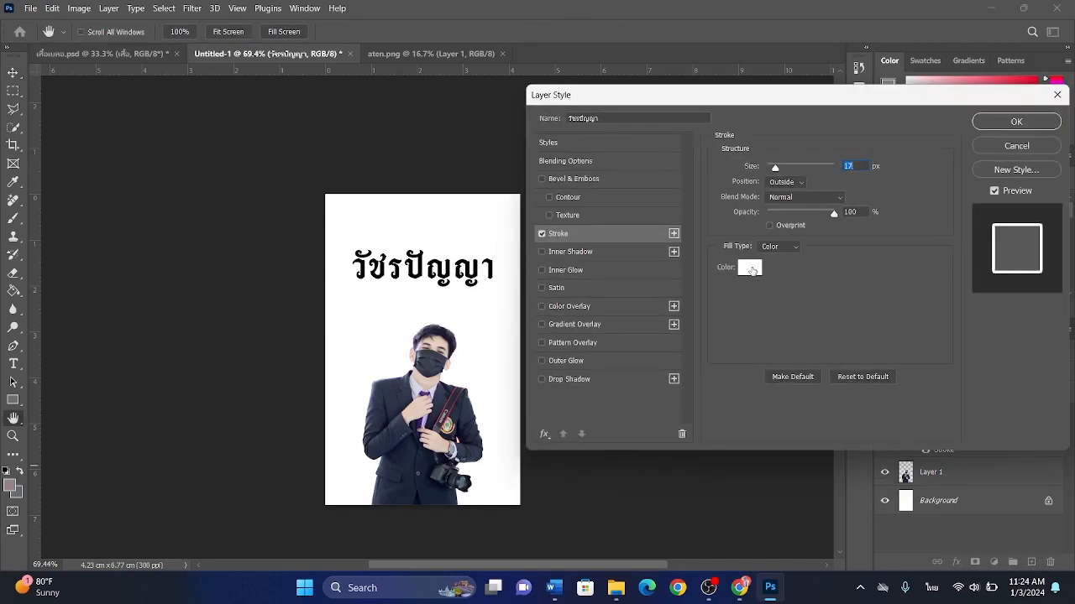
pyautogui.click(749, 268)
pyautogui.moveTo(726, 348); pyautogui.dragTo(535, 313)
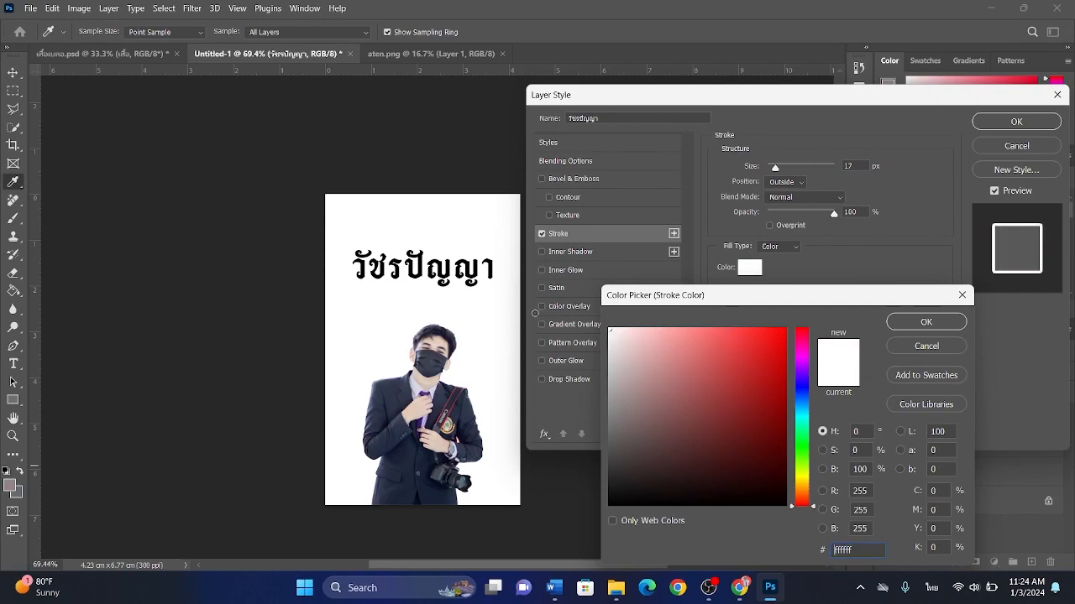
pyautogui.click(947, 322)
pyautogui.moveTo(775, 169); pyautogui.dragTo(778, 172)
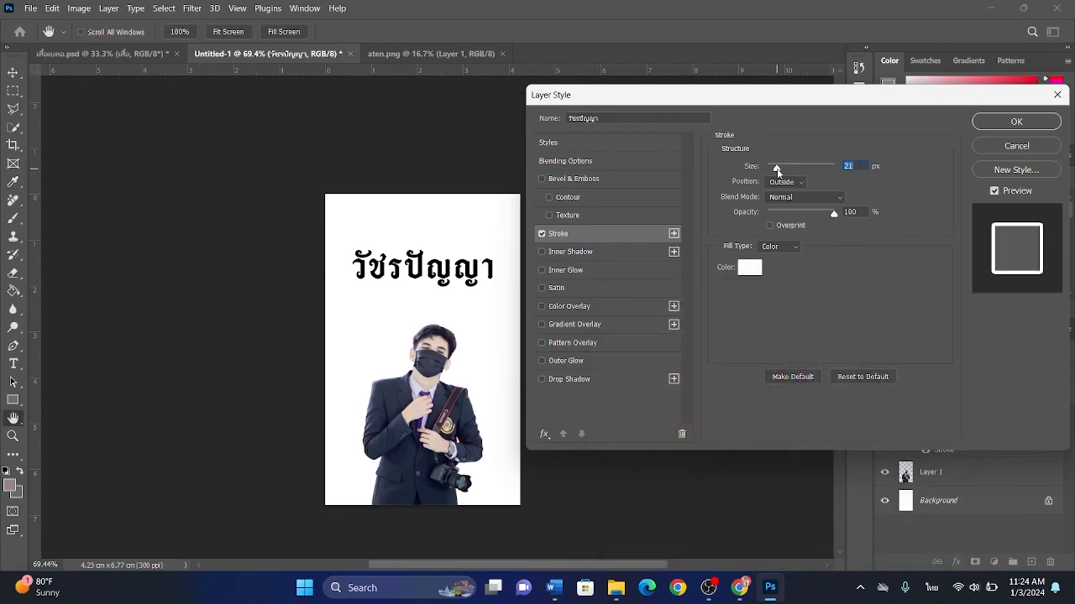
pyautogui.click(1032, 125)
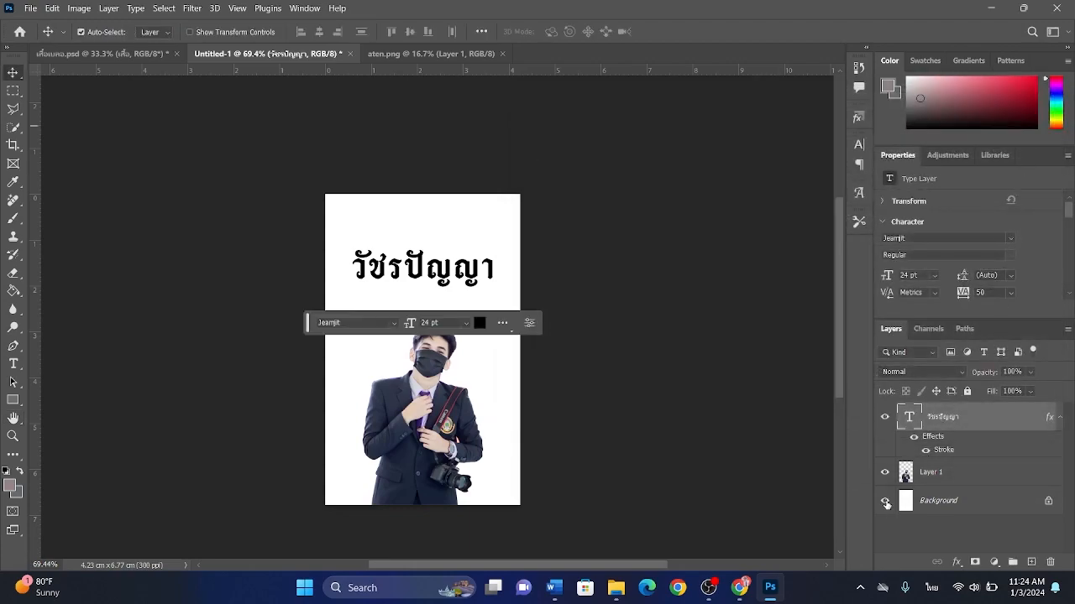
# Step: Hide the white Background layer and reduce the name text's stroke to 7 px
pyautogui.click(885, 501)
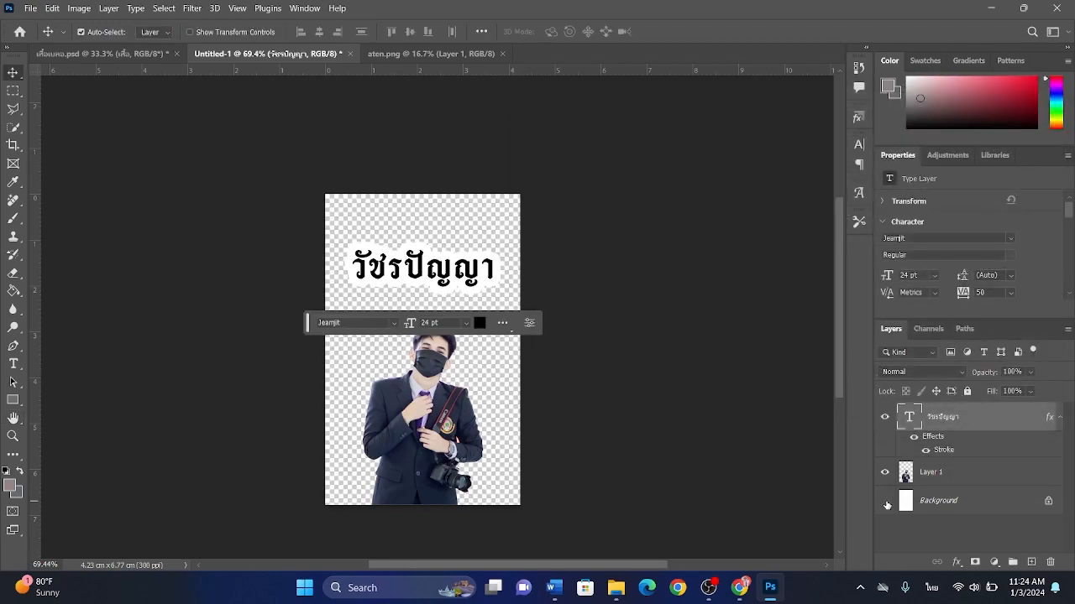
pyautogui.doubleClick(943, 450)
pyautogui.moveTo(777, 171); pyautogui.dragTo(774, 179)
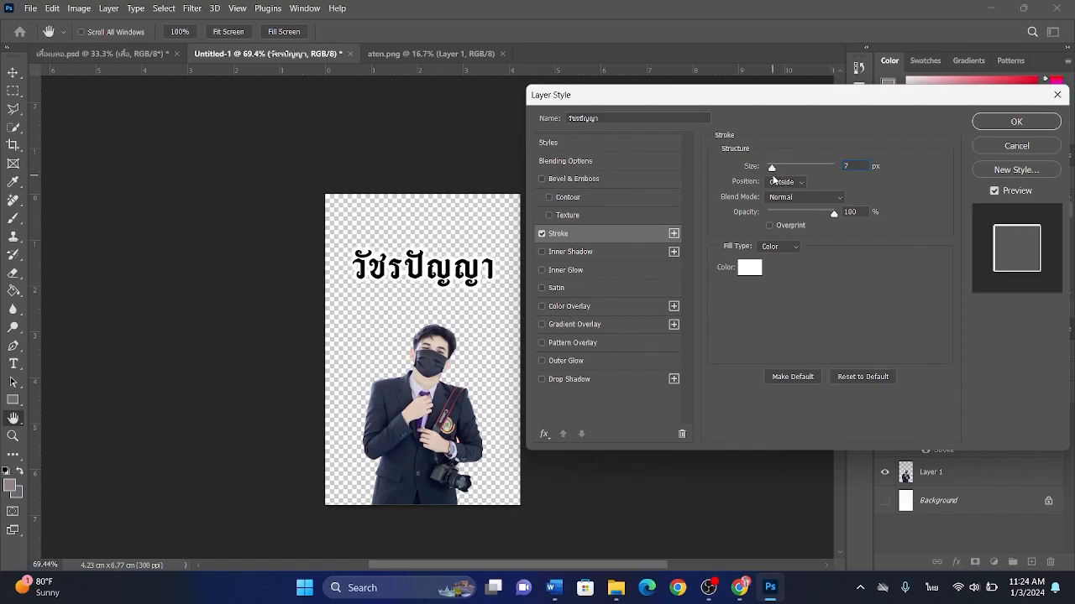
pyautogui.click(1001, 122)
# Step: Add a thin white outside stroke around the cut-out person on Layer 1
pyautogui.click(979, 476)
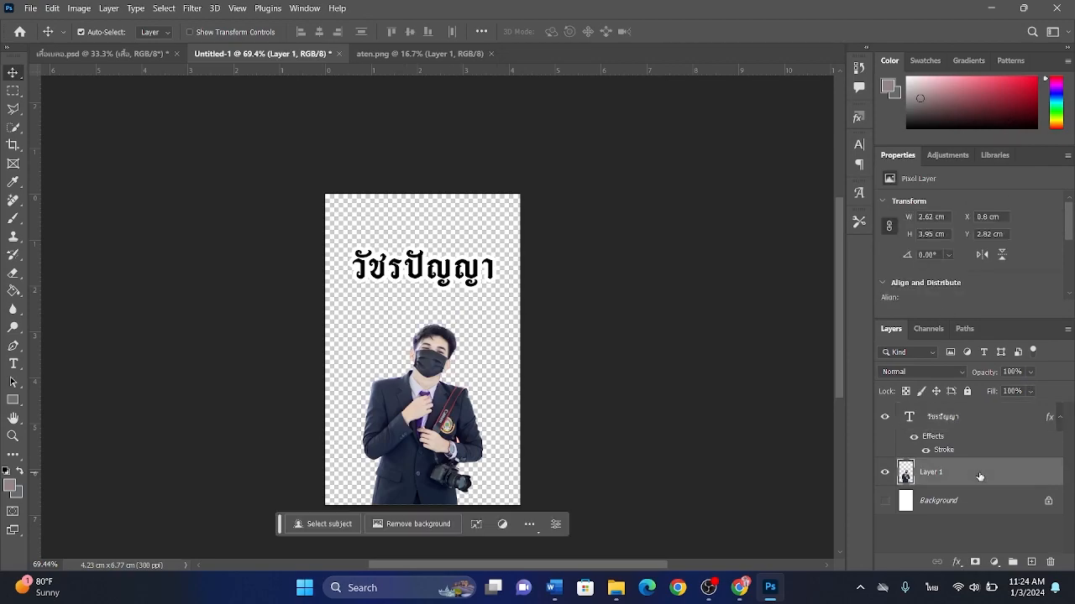
pyautogui.click(962, 562)
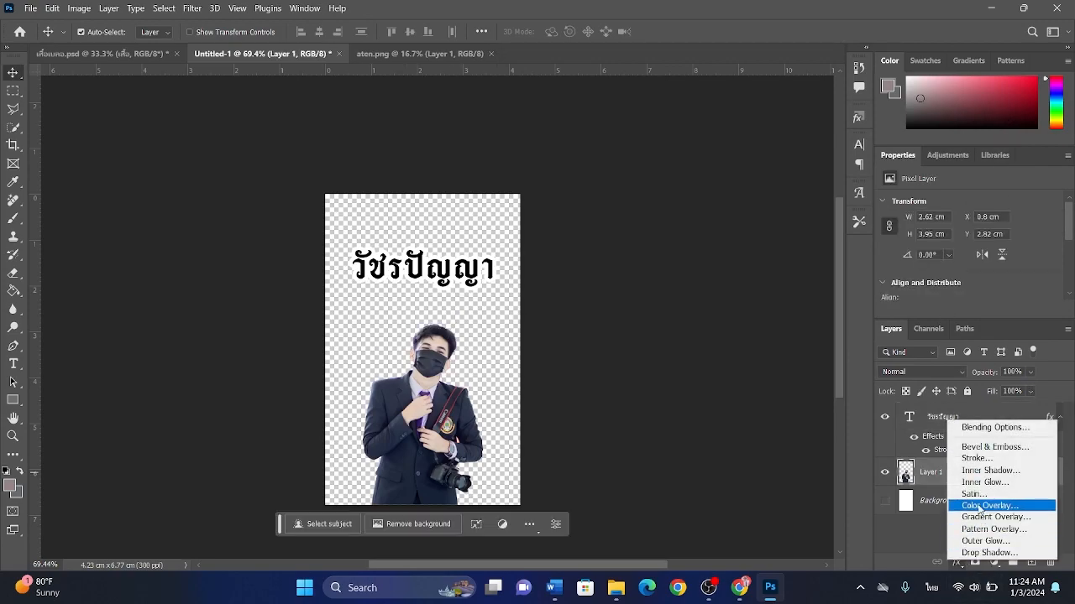
pyautogui.click(971, 459)
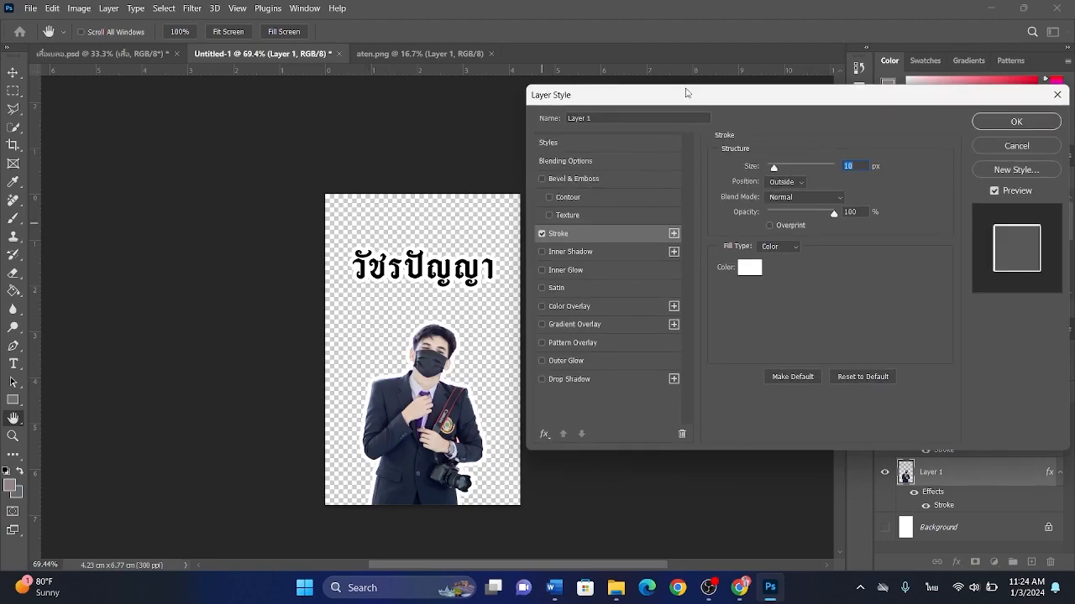
pyautogui.moveTo(687, 100); pyautogui.dragTo(695, 119)
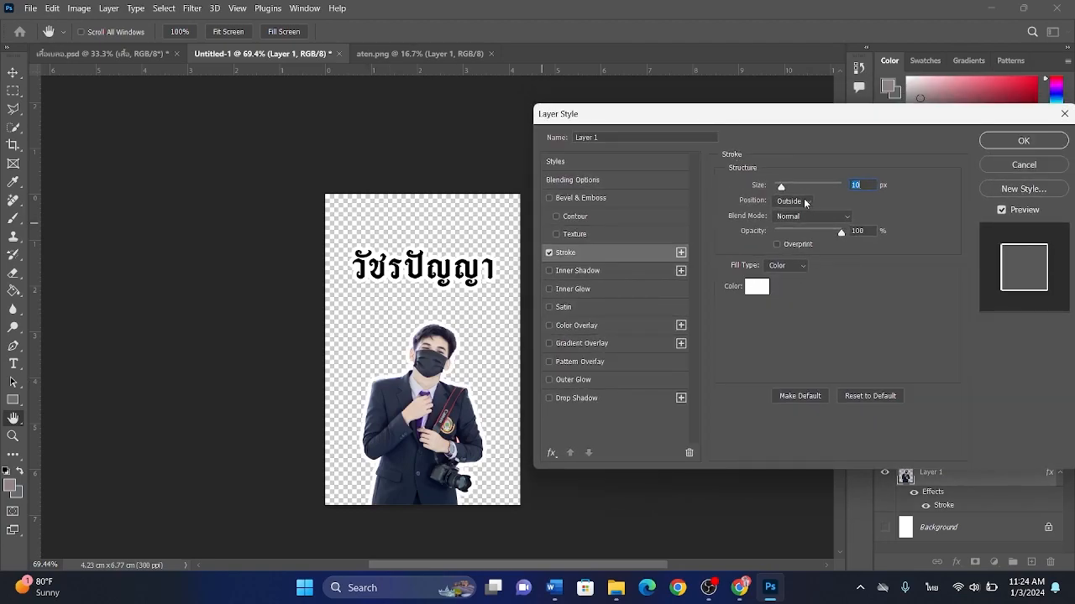
pyautogui.moveTo(782, 190); pyautogui.dragTo(778, 190)
pyautogui.click(1000, 143)
pyautogui.click(31, 8)
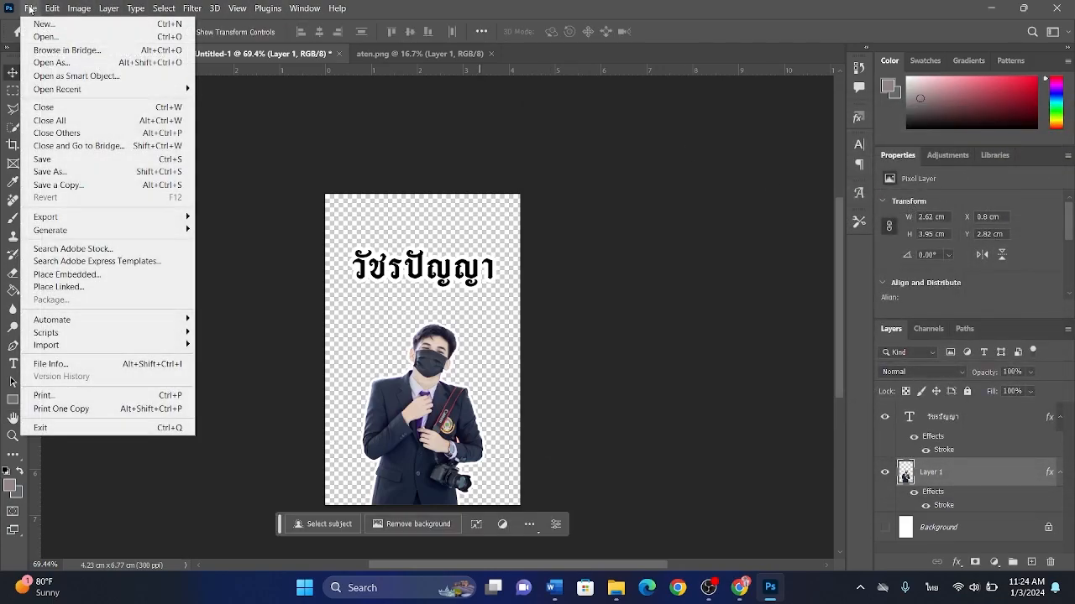
pyautogui.click(80, 172)
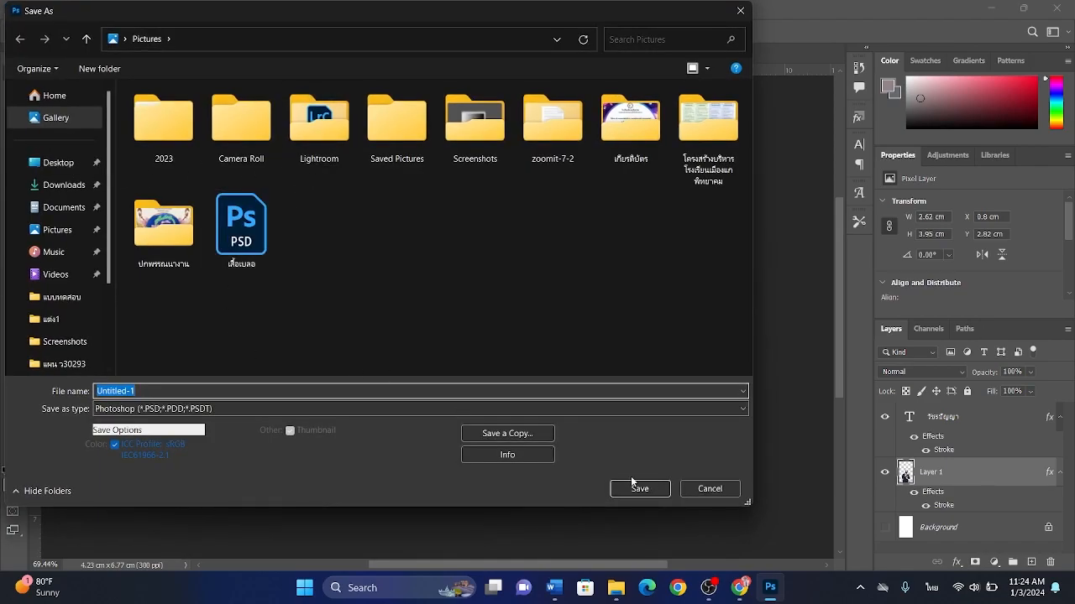
pyautogui.click(706, 489)
# Step: Export the composition as a transparent 500 x 800 px PNG named รูปภาพทำเสื้อ in the Pictures folder
pyautogui.click(30, 8)
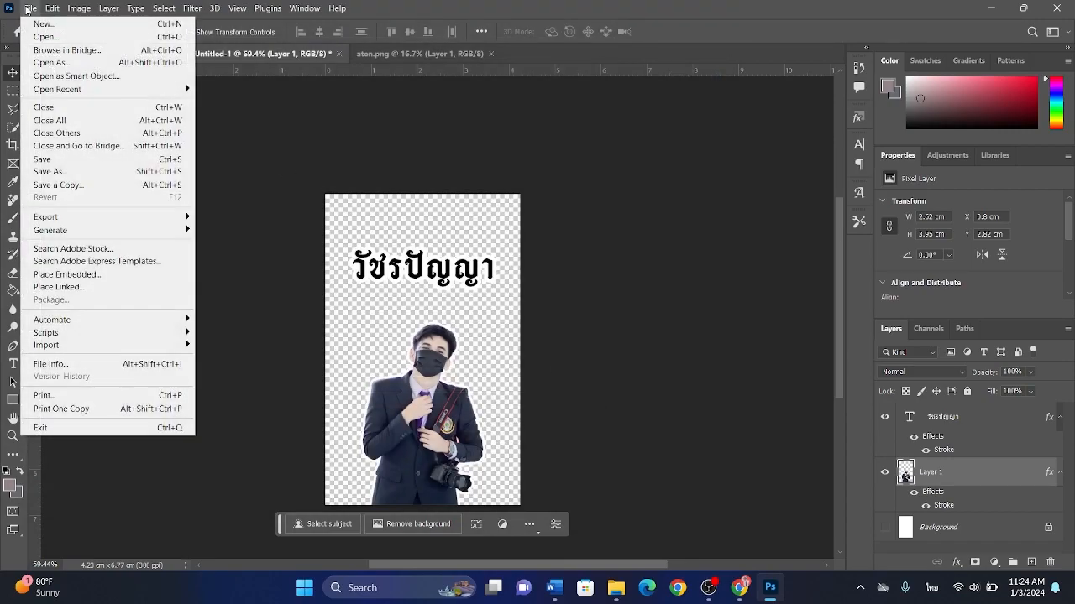
pyautogui.moveTo(112, 216)
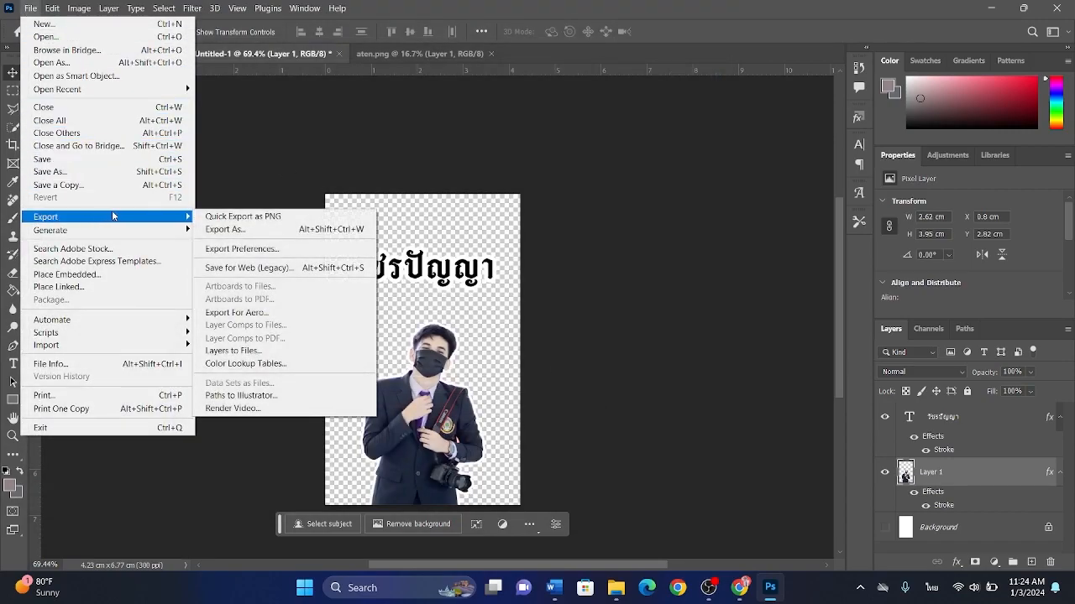
pyautogui.click(215, 230)
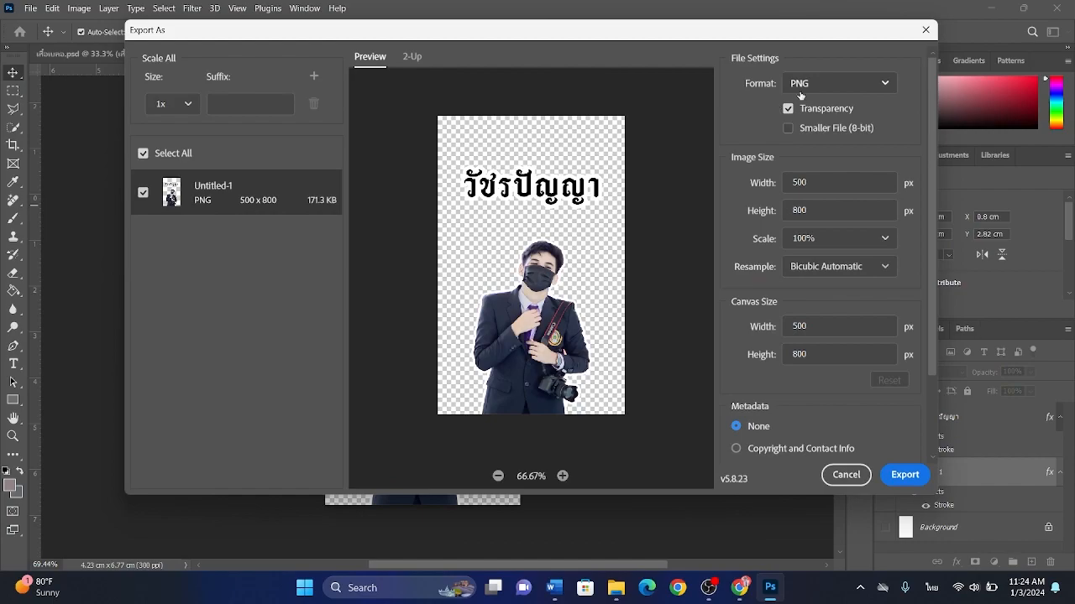
pyautogui.click(892, 476)
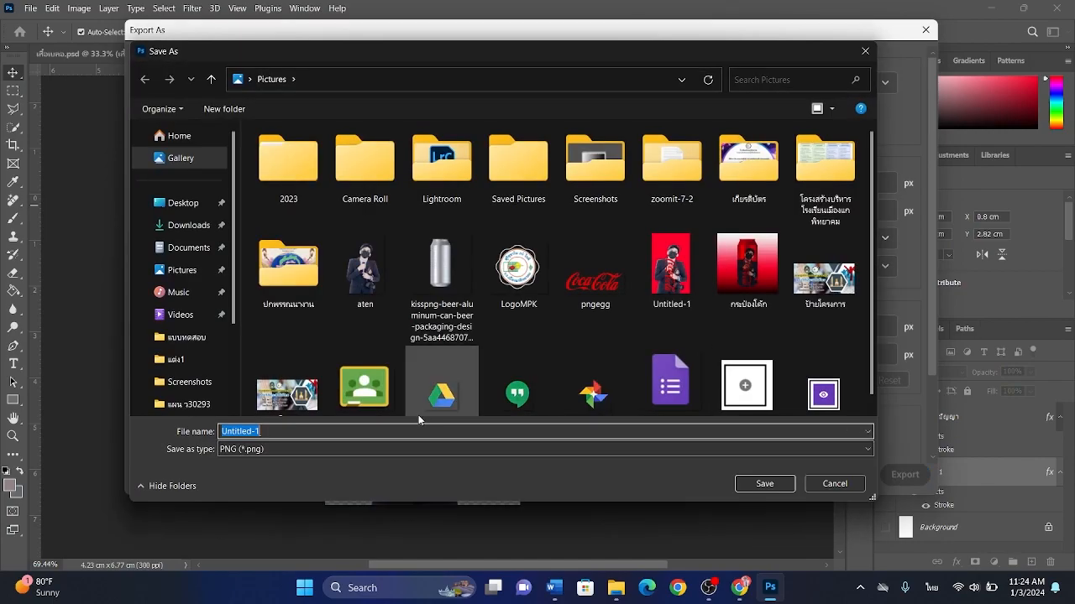
pyautogui.click(290, 432)
pyautogui.moveTo(290, 431); pyautogui.dragTo(206, 426)
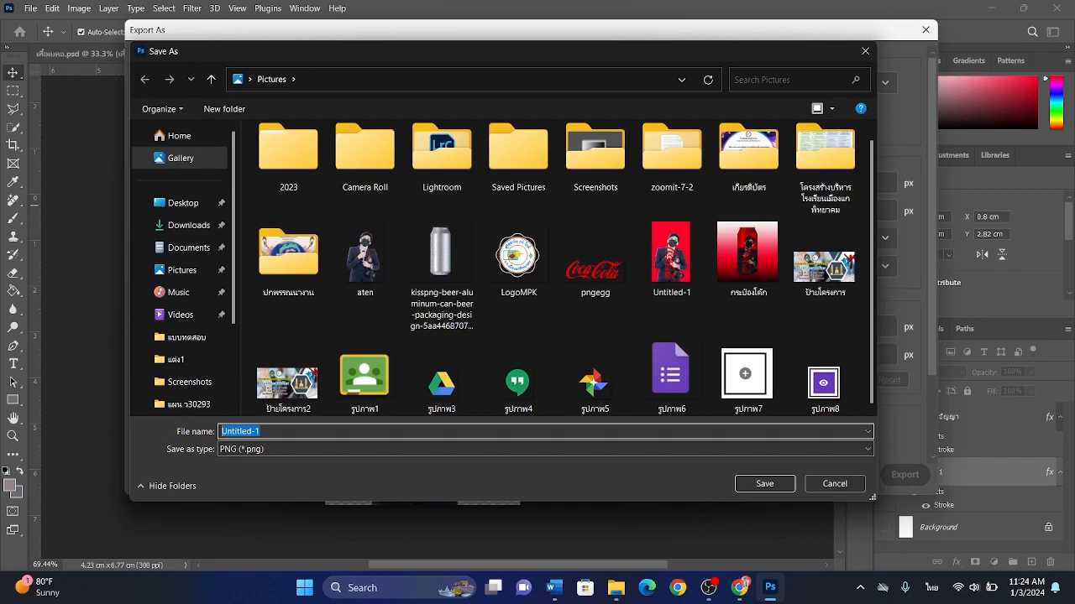
pyautogui.write('รูปภาพ')
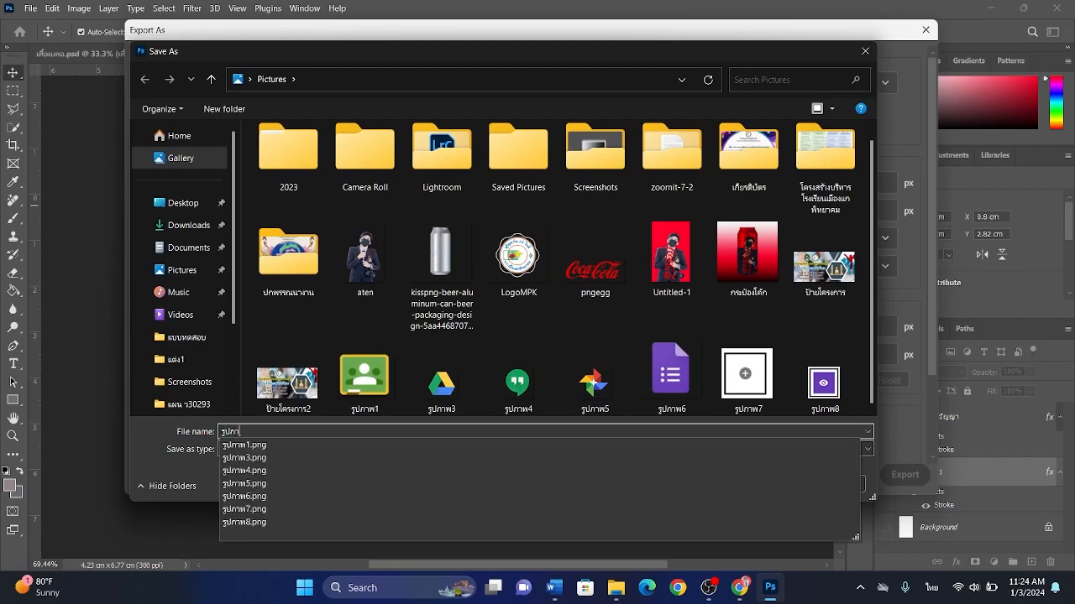
pyautogui.click(323, 431)
pyautogui.write('ทำเสื้อ')
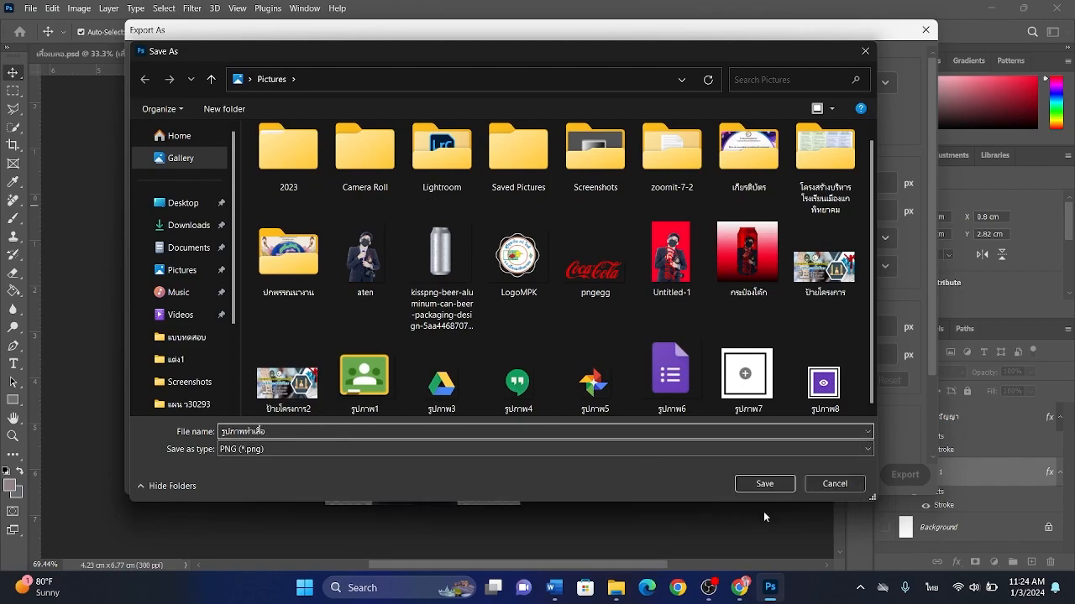
pyautogui.click(780, 485)
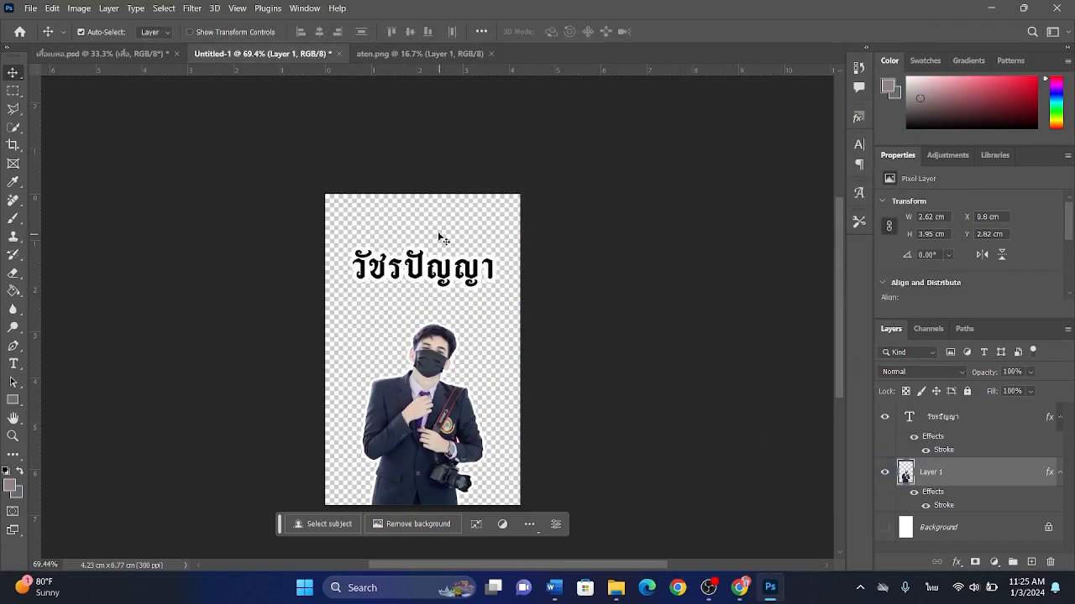
# Step: Return to the sweater document and open the exported รูปภาพทำเสื้อ.png from the Pictures folder
pyautogui.click(130, 52)
pyautogui.click(34, 7)
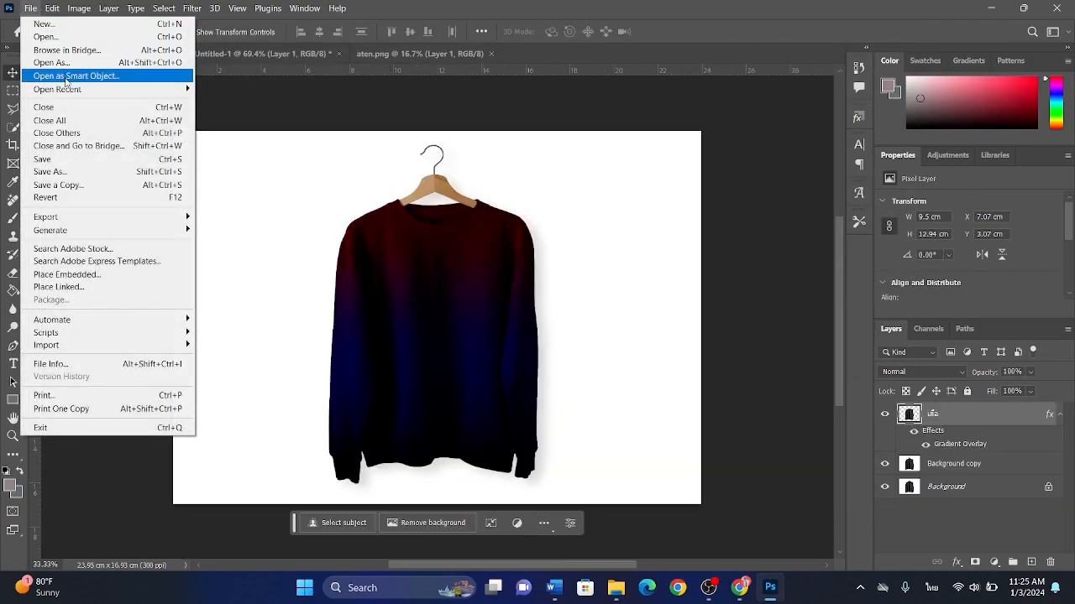
pyautogui.click(58, 35)
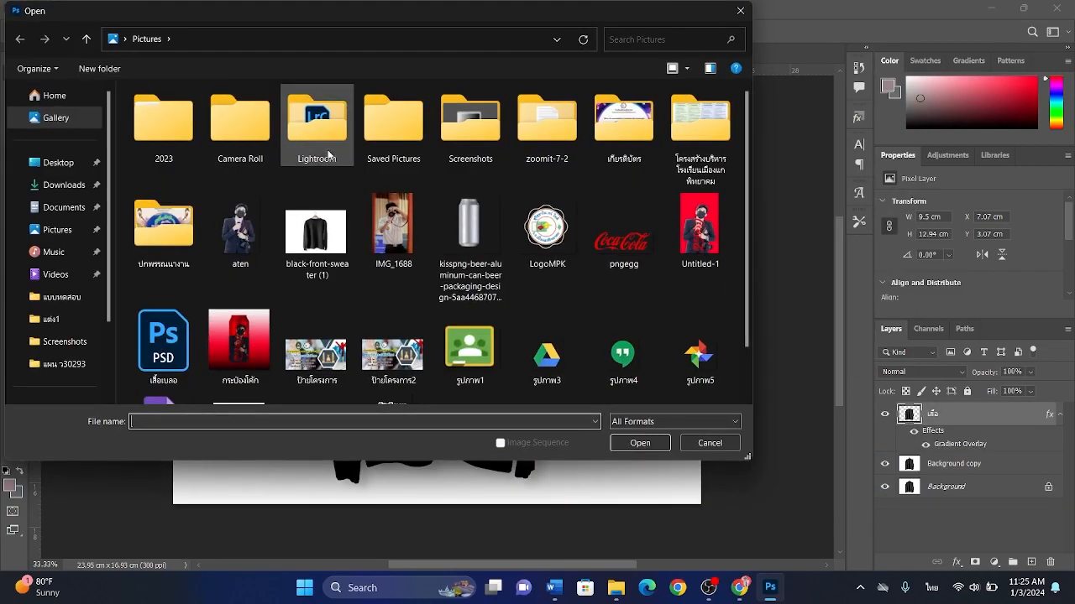
pyautogui.scroll(-1, 319, 243)
pyautogui.click(393, 362)
pyautogui.doubleClick(391, 359)
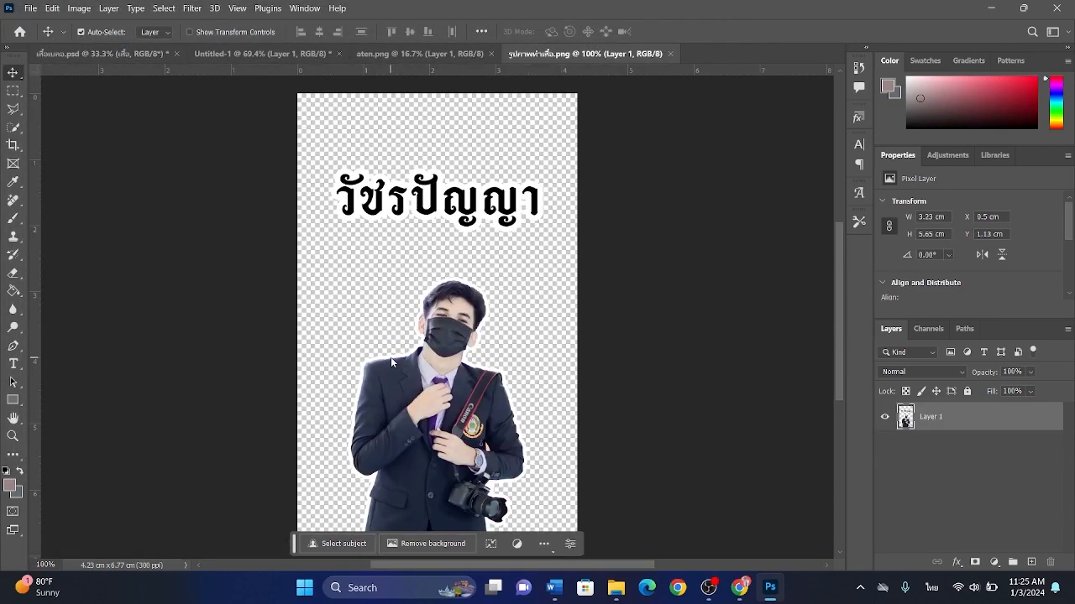
# Step: Copy the exported design from รูปภาพทำเสื้อ.png onto the sweater document, accepting the colour profile conversion
pyautogui.moveTo(438, 431); pyautogui.dragTo(455, 370)
pyautogui.moveTo(460, 330); pyautogui.dragTo(431, 50)
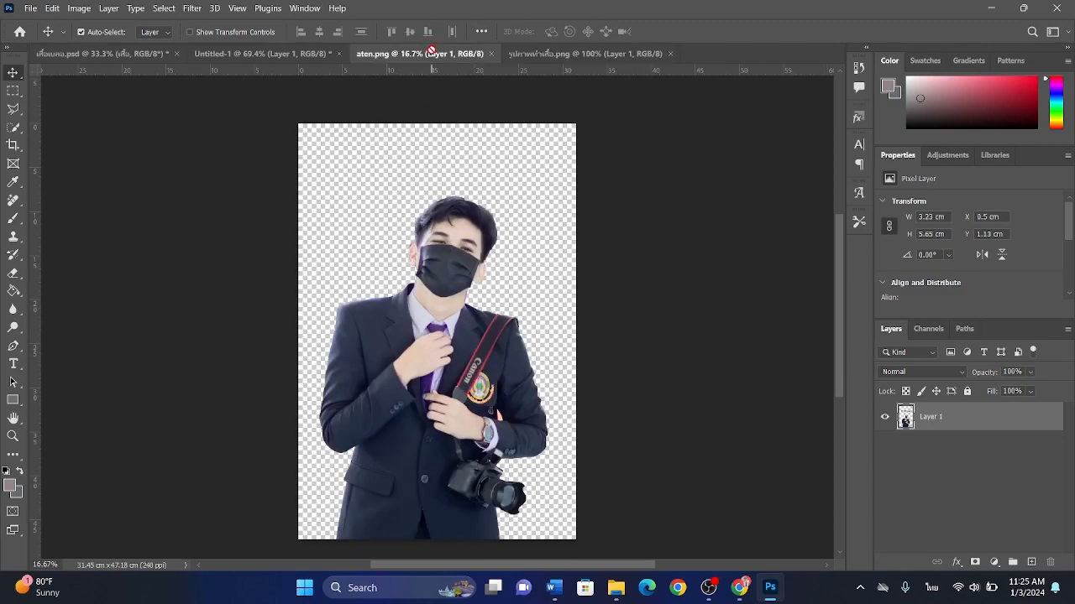
pyautogui.moveTo(293, 61); pyautogui.dragTo(156, 53)
pyautogui.moveTo(450, 380); pyautogui.dragTo(450, 380)
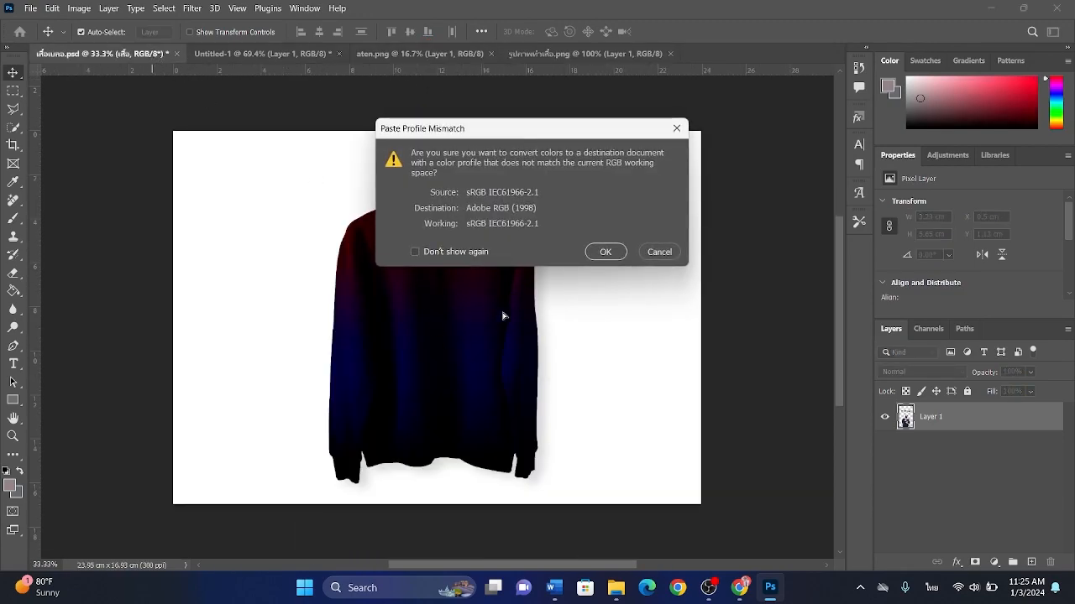
pyautogui.click(604, 252)
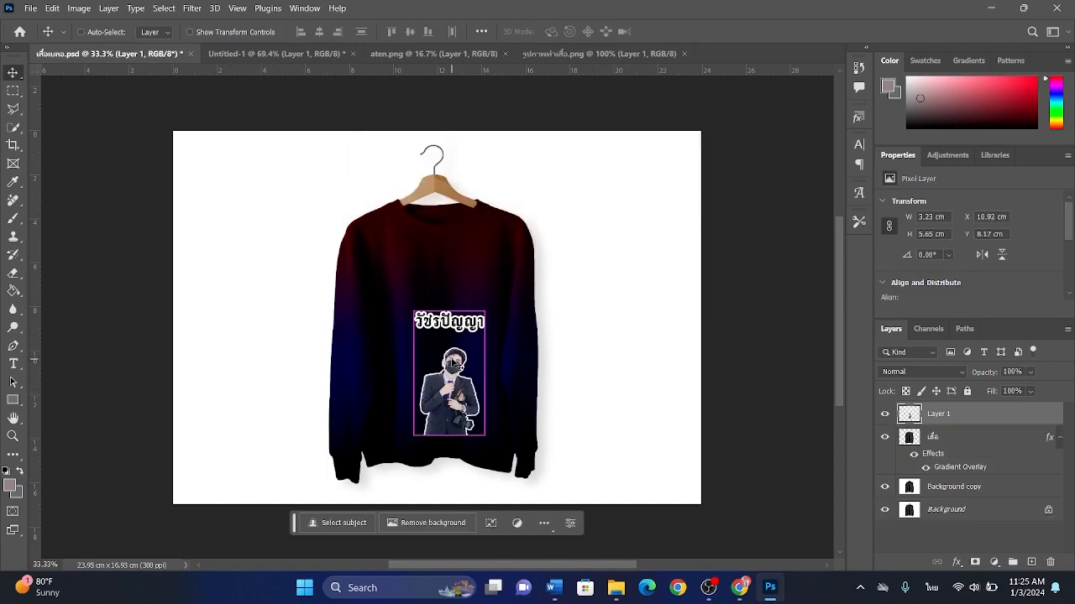
# Step: Enlarge the design on Layer 1 to about 4.9 x 8.59 cm, covering the sweater's front
pyautogui.hotkey('ctrl', 't')
pyautogui.moveTo(484, 310); pyautogui.dragTo(445, 298)
pyautogui.press('Return')
pyautogui.press('Return')
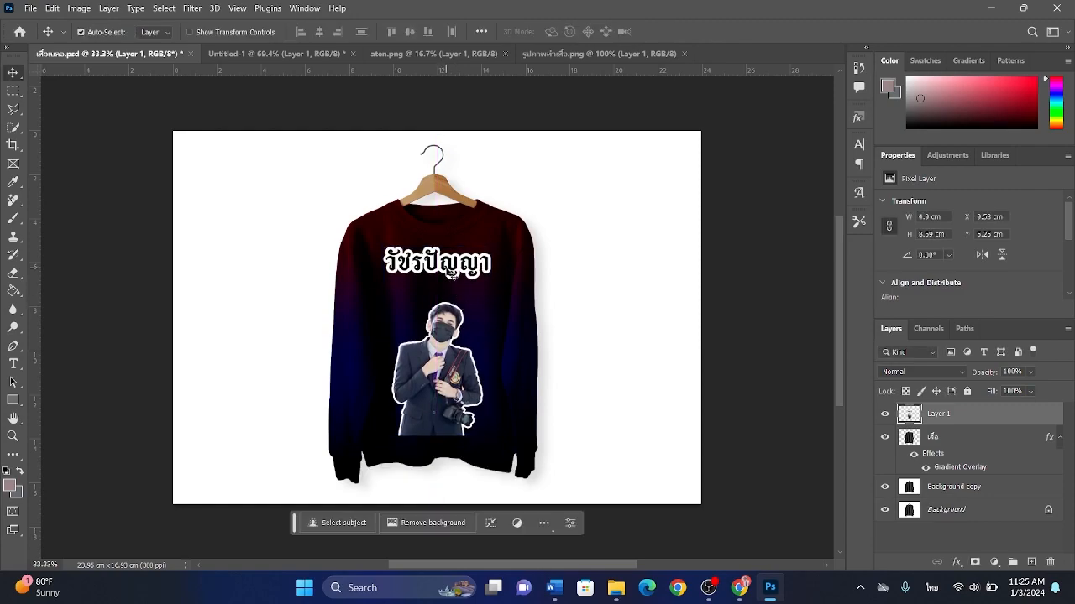
# Step: Apply a Displace filter to Layer 1 at 20 horizontal and vertical scale with the เสื้อเบลอ PSD map, and shift the design slightly up
pyautogui.click(191, 9)
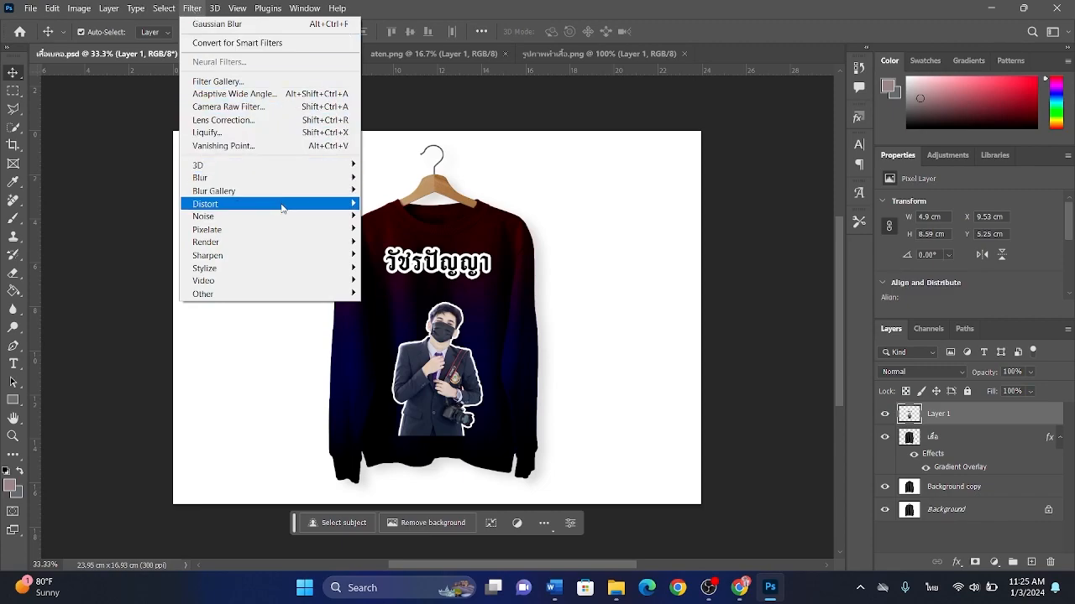
pyautogui.moveTo(281, 206)
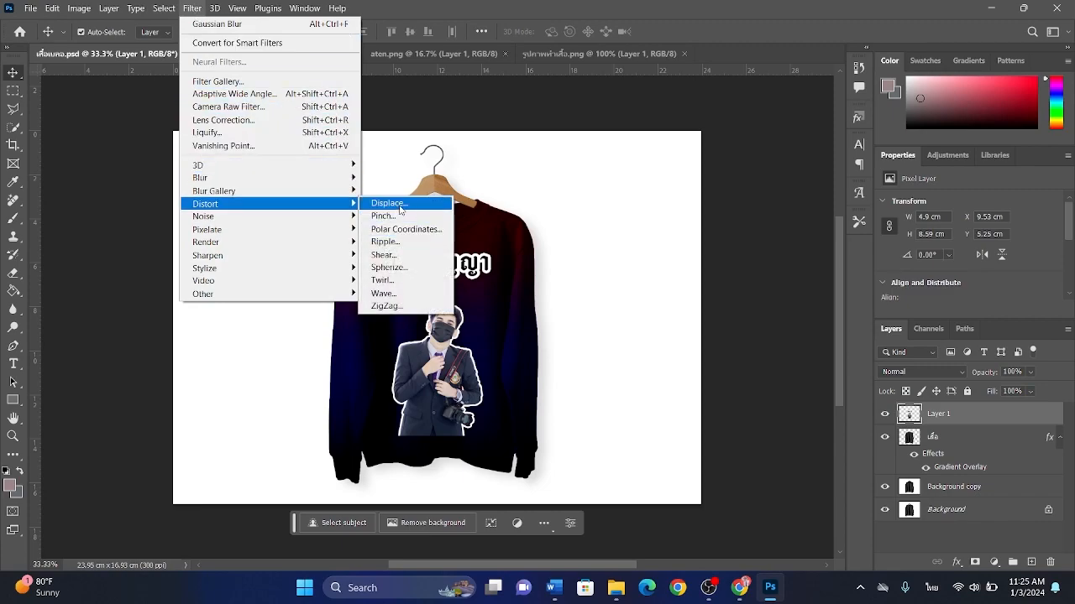
pyautogui.click(388, 203)
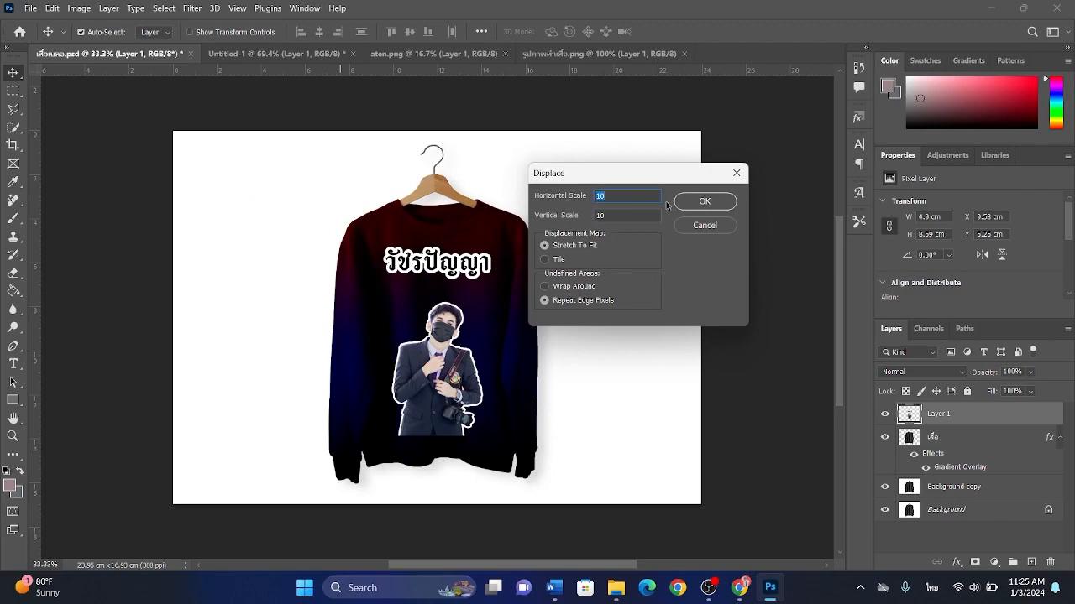
pyautogui.write('20')
pyautogui.doubleClick(625, 215)
pyautogui.write('20')
pyautogui.click(706, 201)
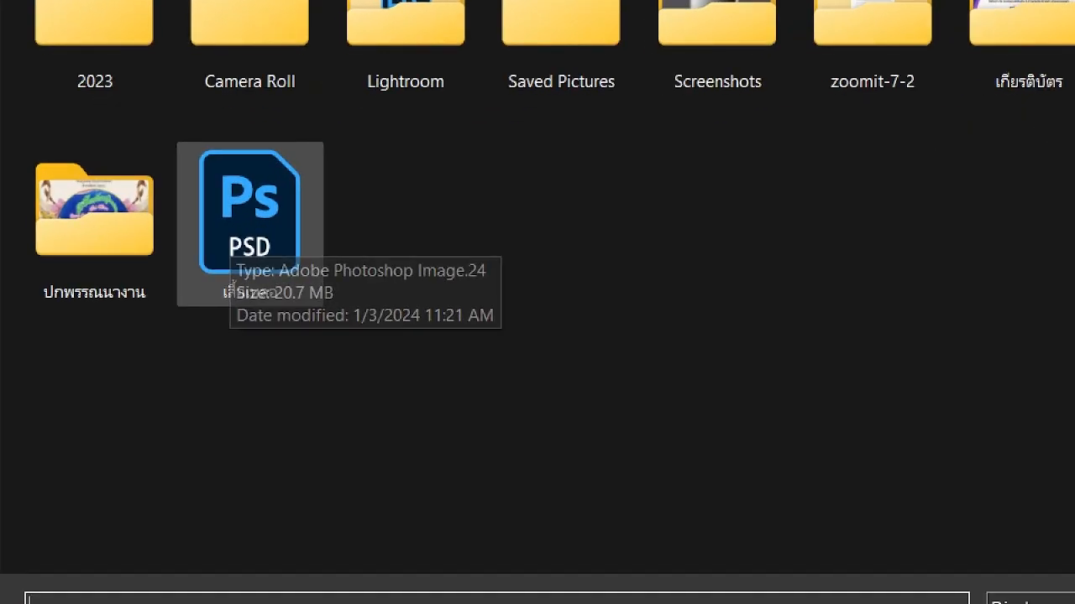
pyautogui.moveTo(162, 124); pyautogui.dragTo(357, 317)
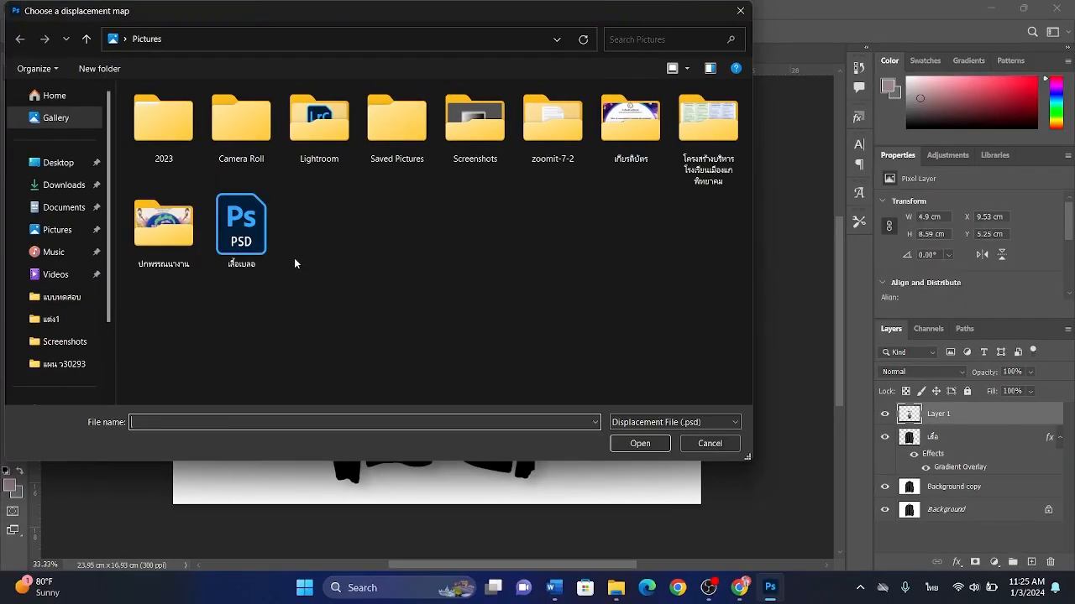
pyautogui.click(249, 219)
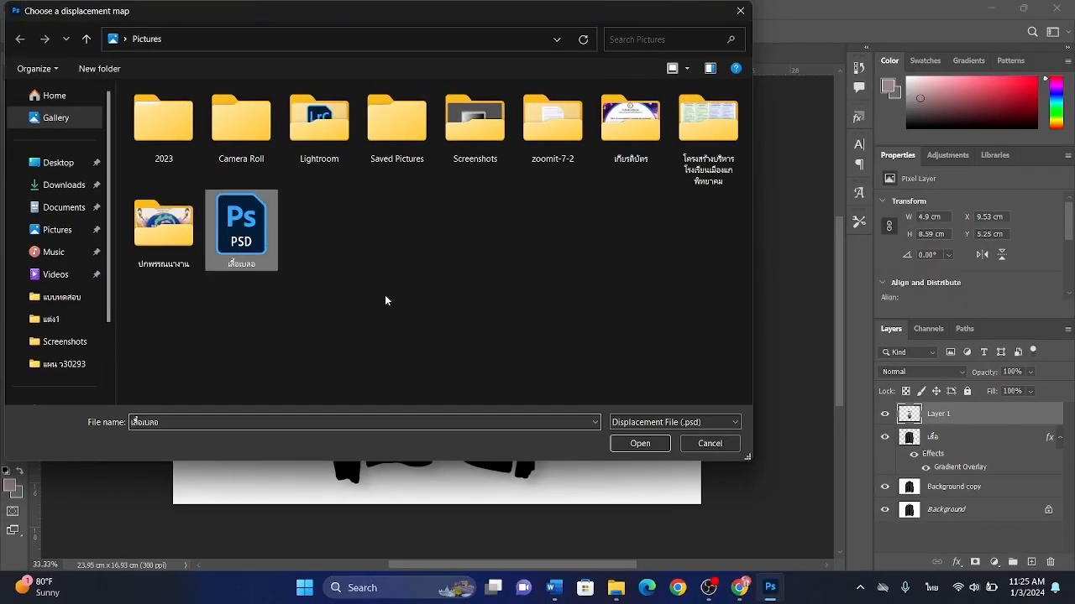
pyautogui.click(625, 443)
pyautogui.moveTo(437, 398)
pyautogui.mouseDown()
pyautogui.moveTo(427, 403)
pyautogui.moveTo(432, 381)
pyautogui.mouseUp()
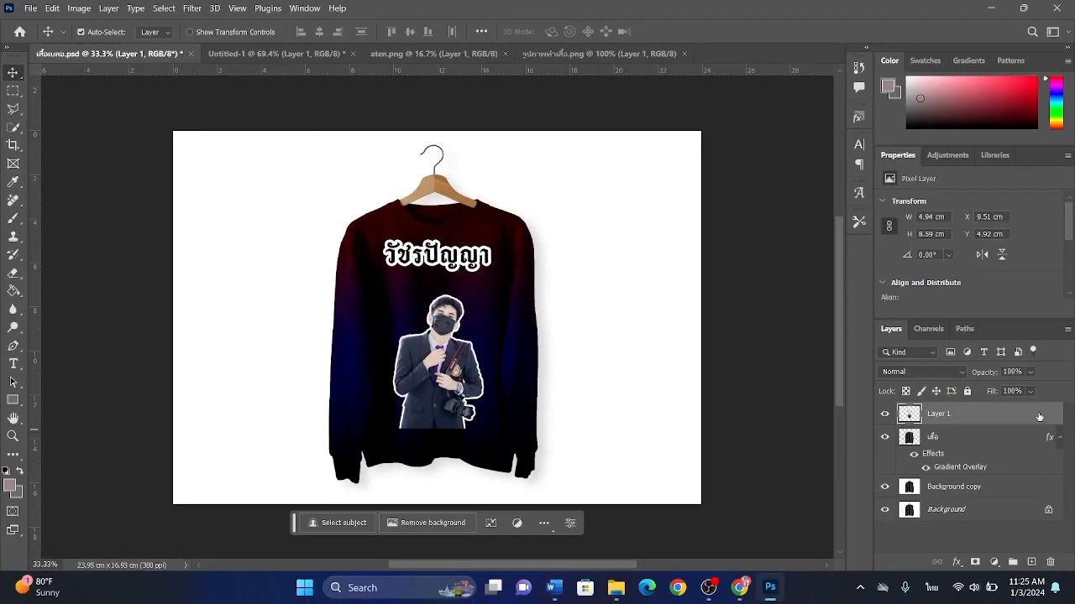
pyautogui.rightClick(1003, 431)
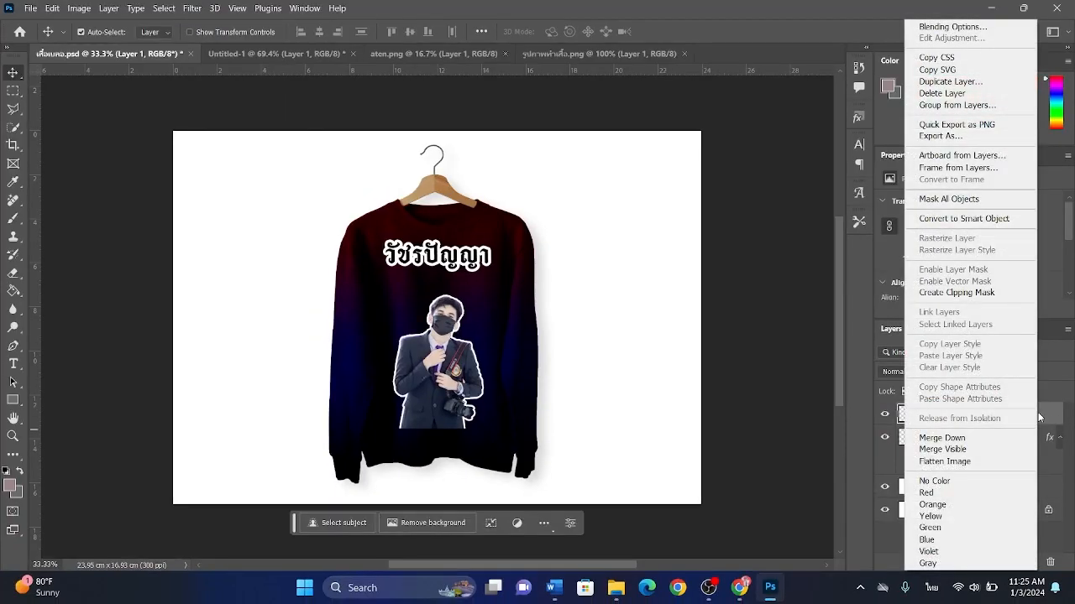
pyautogui.click(1041, 417)
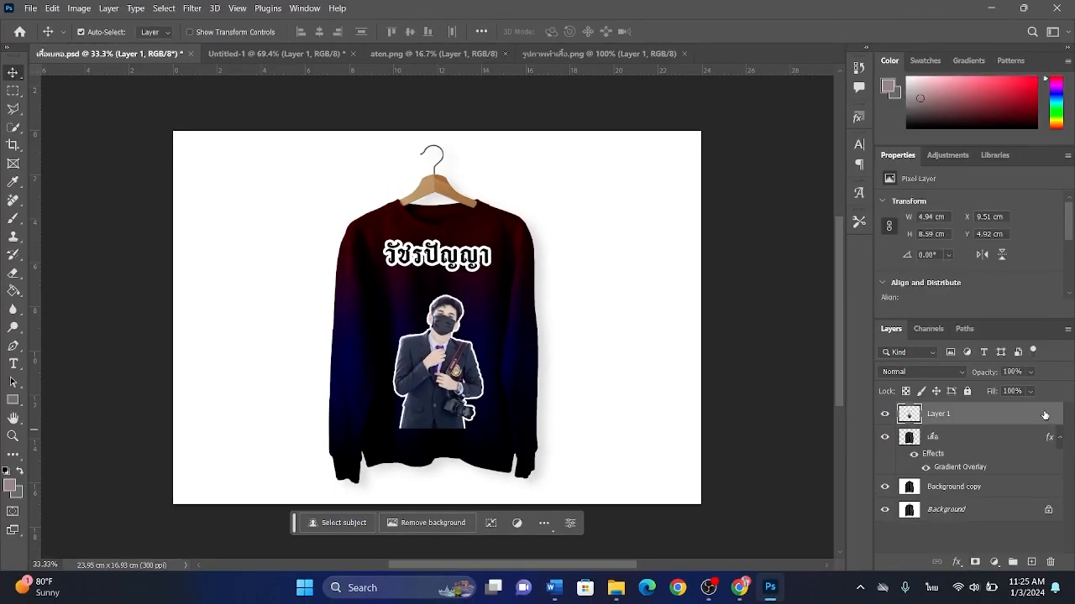
pyautogui.rightClick(1044, 416)
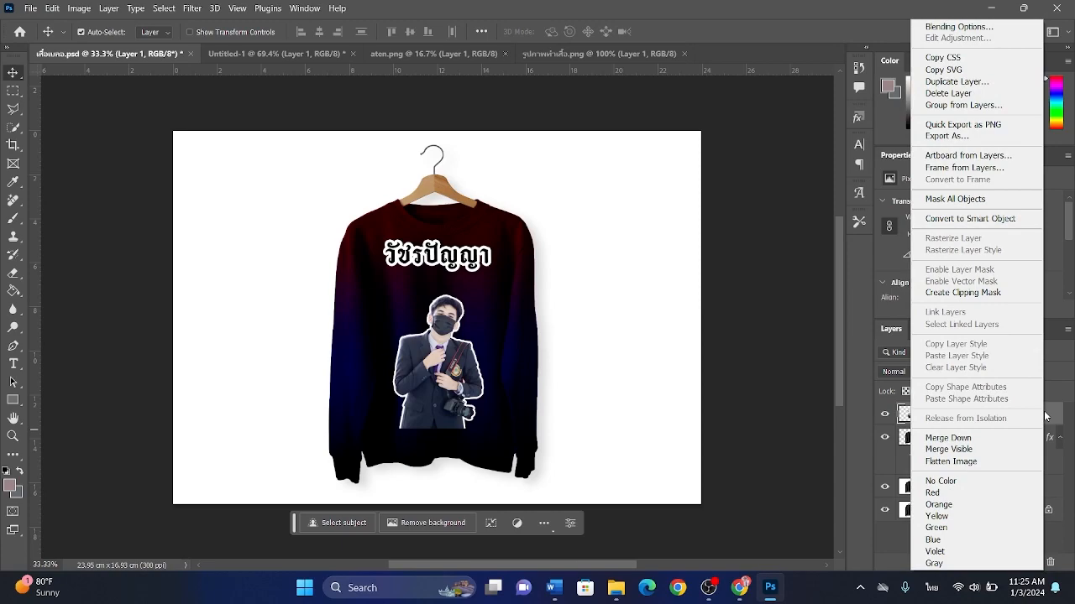
pyautogui.click(1048, 416)
pyautogui.click(960, 376)
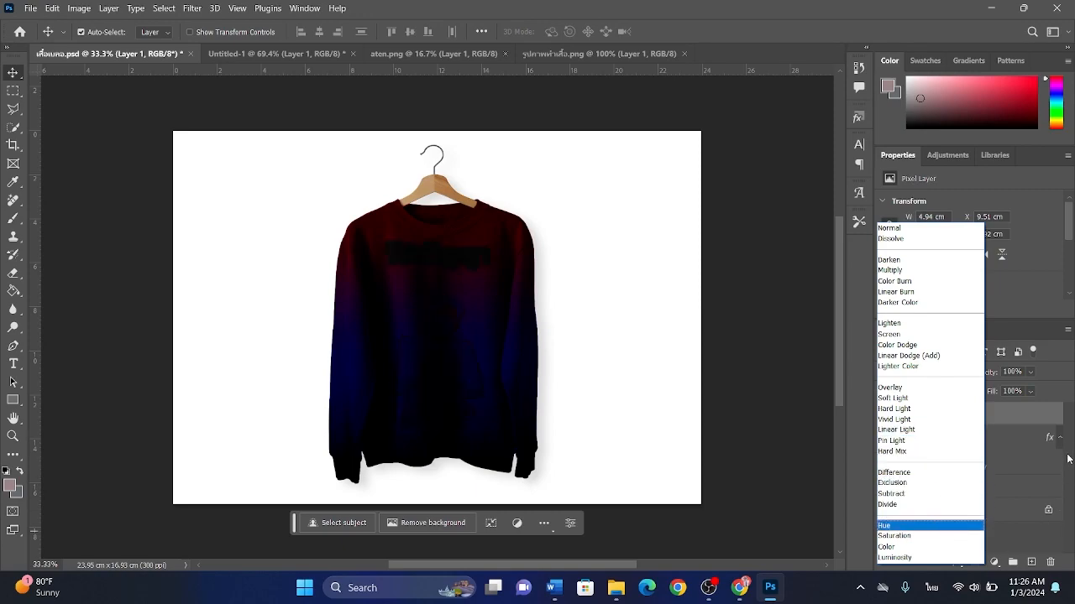
pyautogui.click(1047, 417)
# Step: Open Layer 1's blending options and split the underlying layer's black Blend If slider to 0 / 18
pyautogui.rightClick(1035, 417)
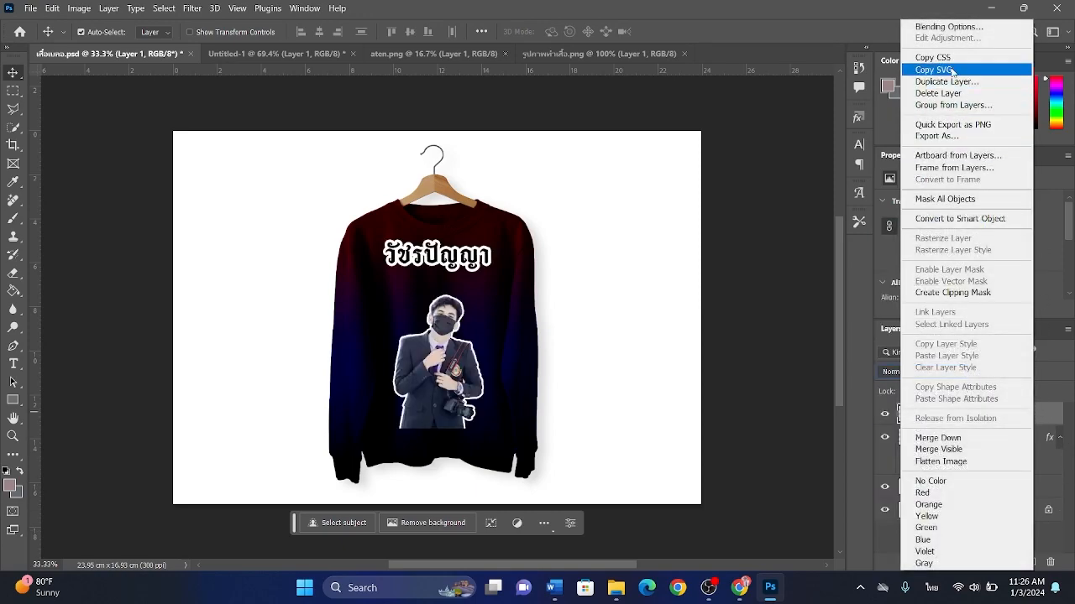
pyautogui.click(968, 29)
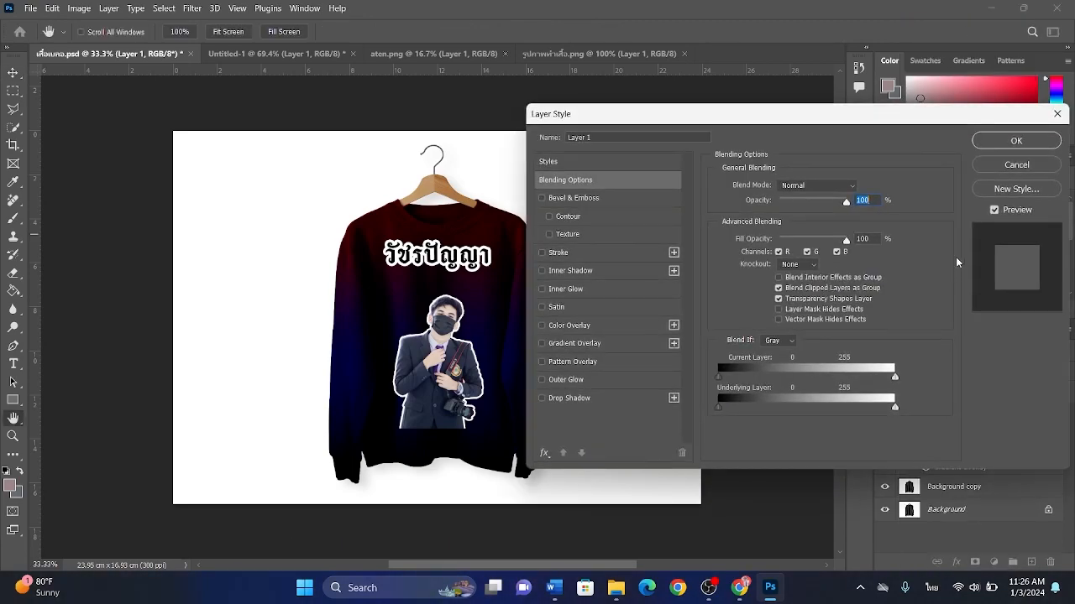
pyautogui.press('alt')
pyautogui.moveTo(719, 406); pyautogui.dragTo(726, 379)
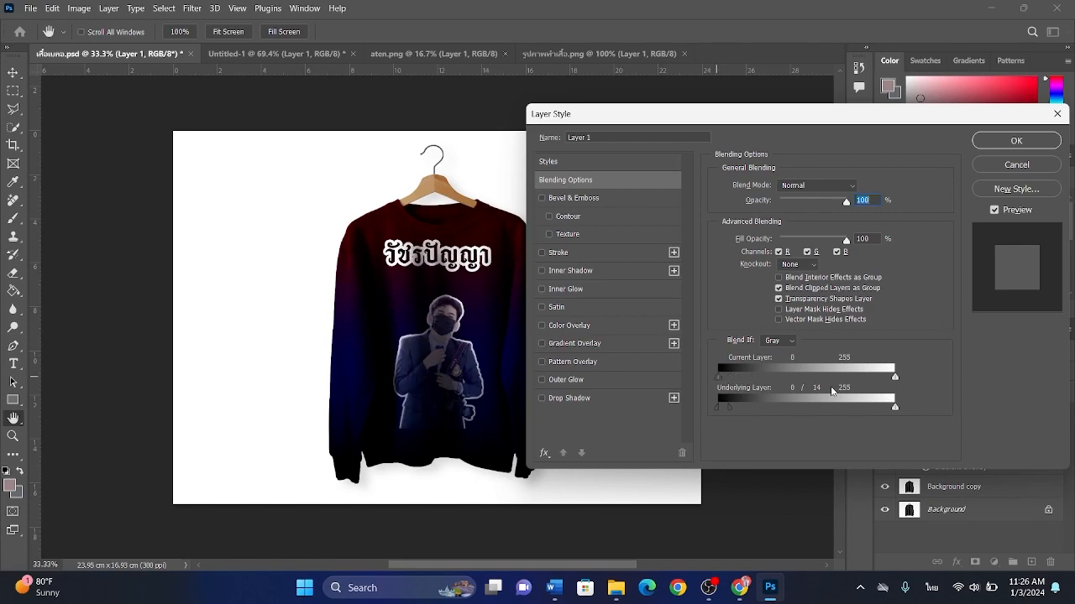
pyautogui.moveTo(895, 377); pyautogui.dragTo(932, 383)
pyautogui.moveTo(732, 409)
pyautogui.mouseDown()
pyautogui.moveTo(780, 412)
pyautogui.moveTo(740, 418)
pyautogui.mouseUp()
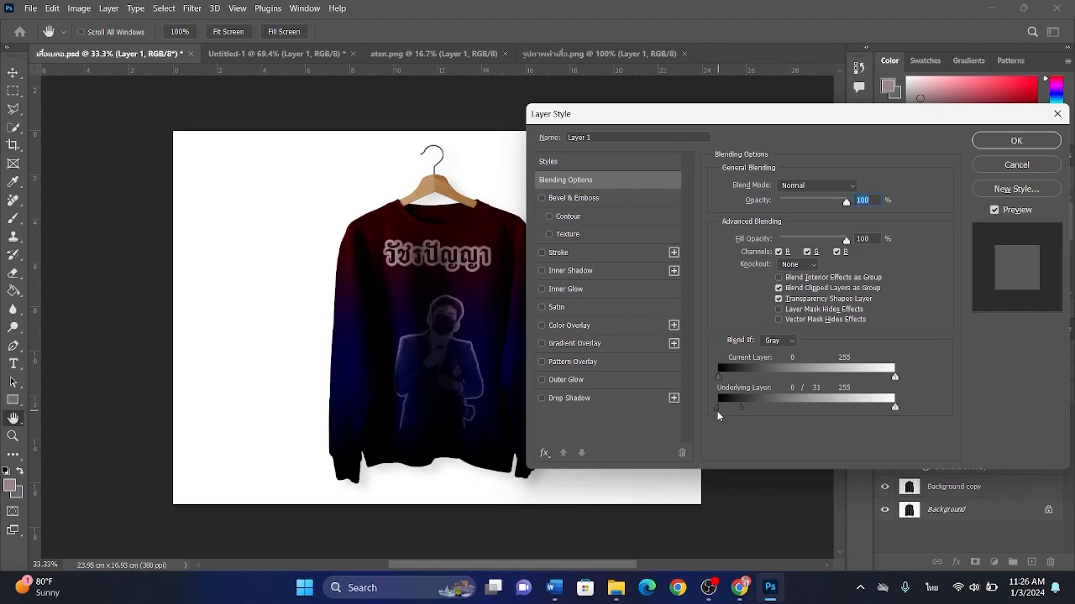
pyautogui.moveTo(748, 412); pyautogui.dragTo(729, 418)
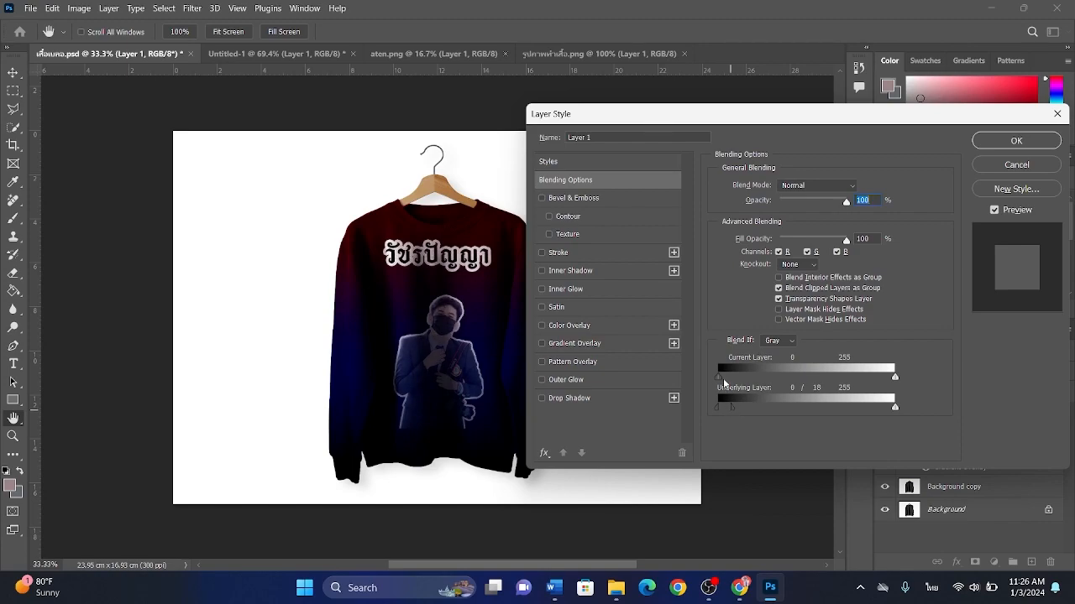
# Step: Set the black Blend If sliders to 0 / 31 for the current layer and 0 / 14 for the underlying layer
pyautogui.moveTo(720, 377); pyautogui.dragTo(726, 379)
pyautogui.moveTo(733, 413); pyautogui.dragTo(740, 413)
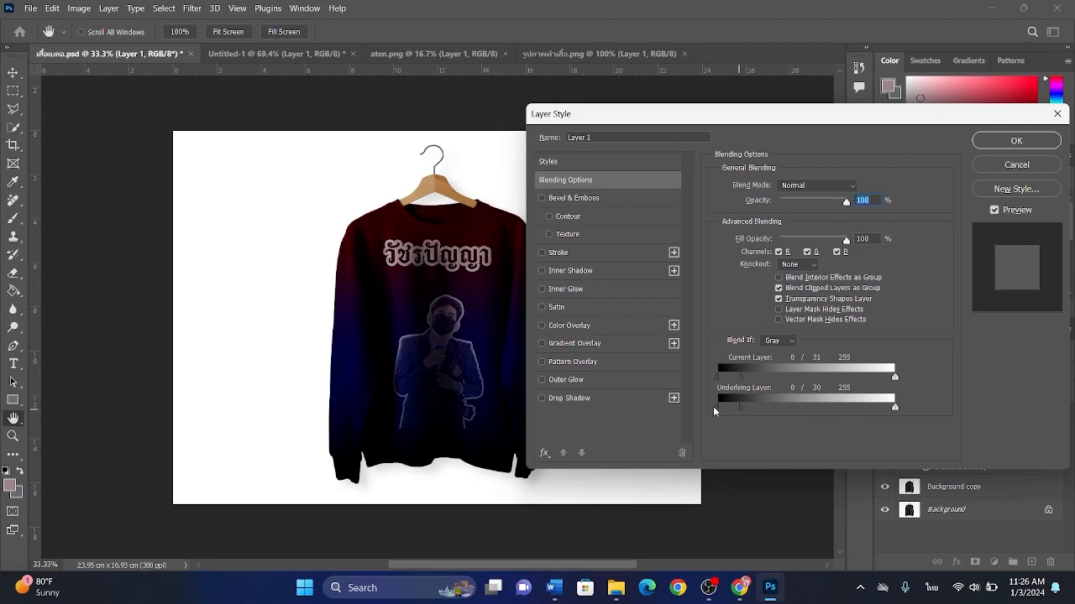
pyautogui.moveTo(736, 412); pyautogui.dragTo(719, 411)
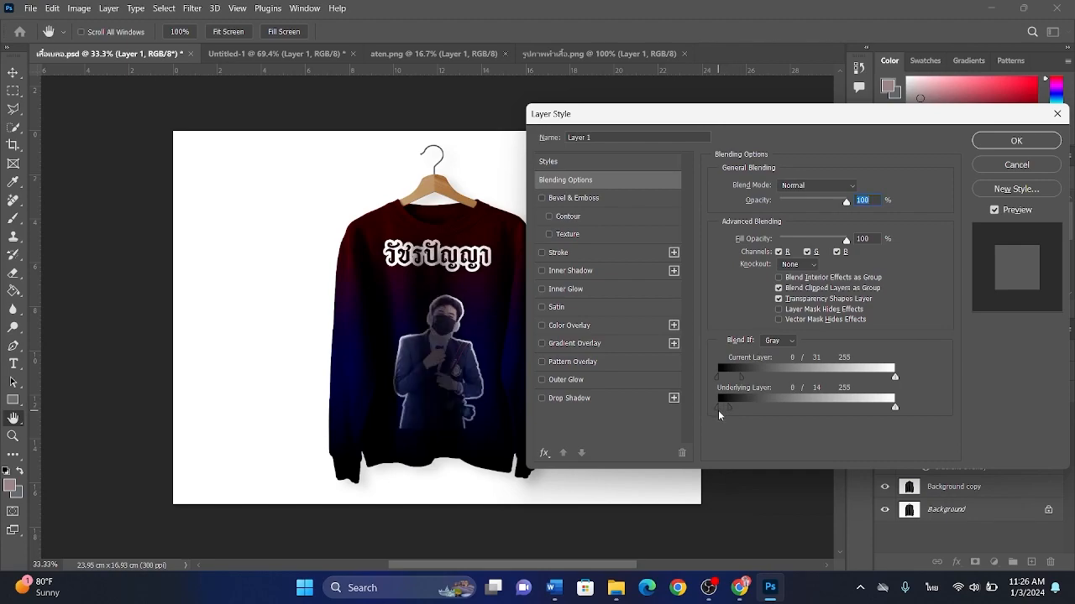
pyautogui.click(1018, 141)
# Step: Nudge the design down about 0.2 cm on the sweater and inspect the fabric texture in the lettering
pyautogui.hotkey('shift', 'Down')
pyautogui.hotkey('shift', 'Down')
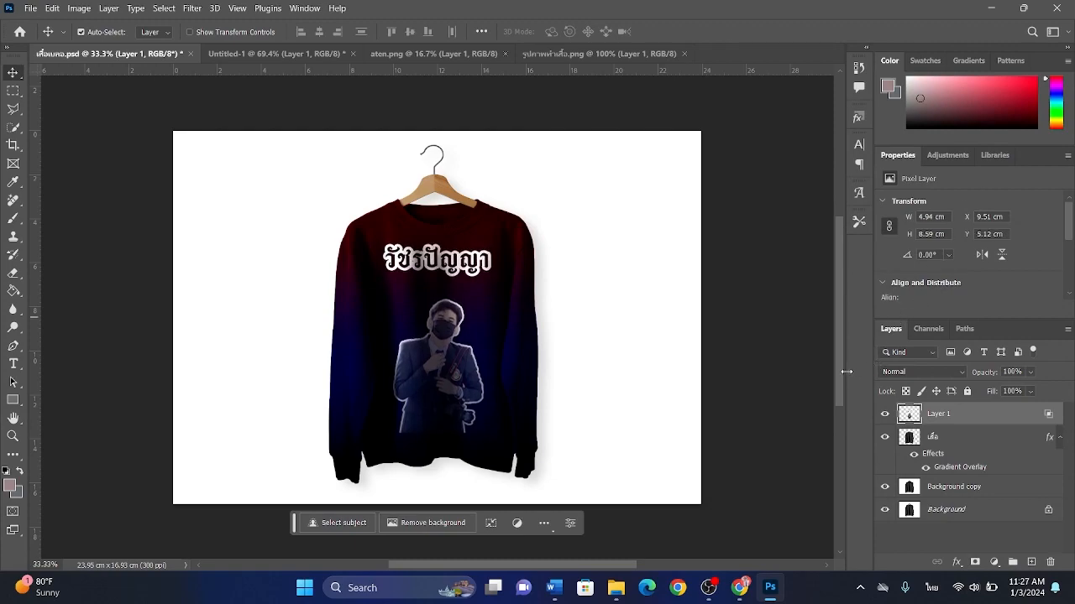
pyautogui.scroll(10, 423, 294)
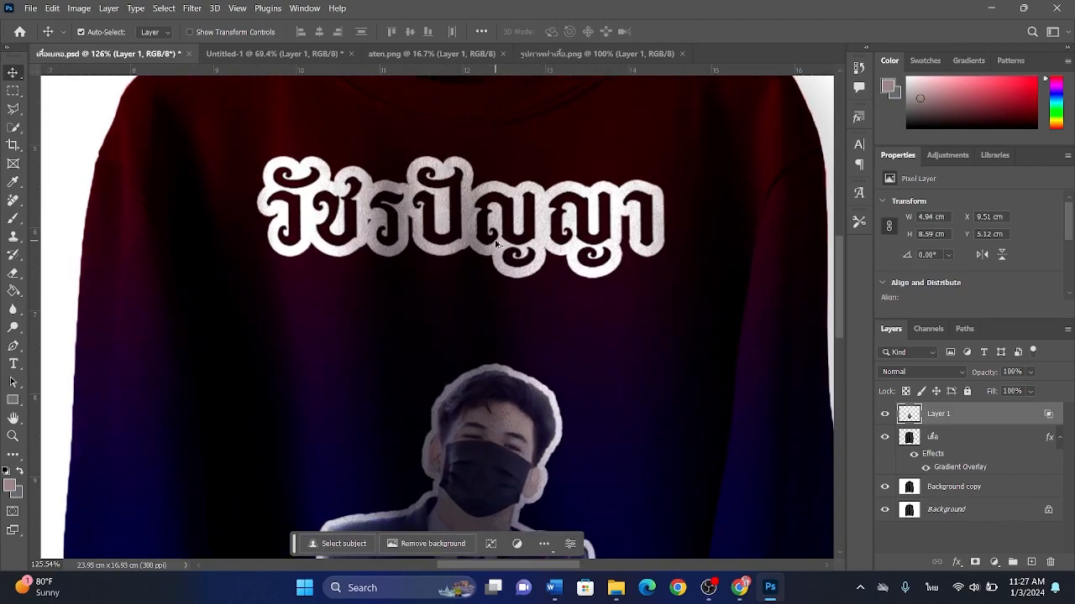
pyautogui.scroll(-8, 491, 217)
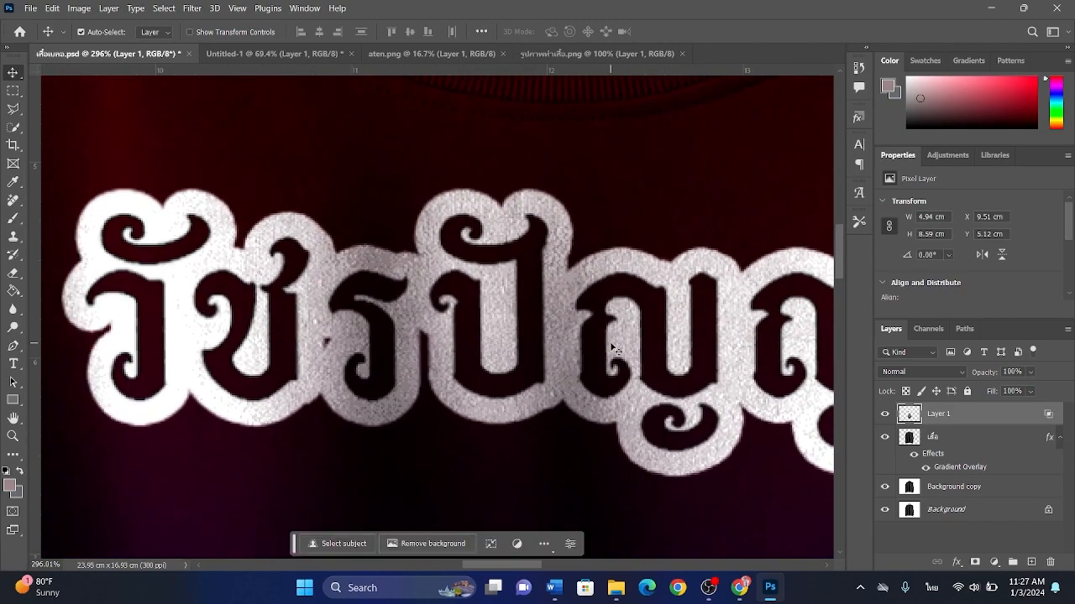
pyautogui.scroll(-7, 612, 345)
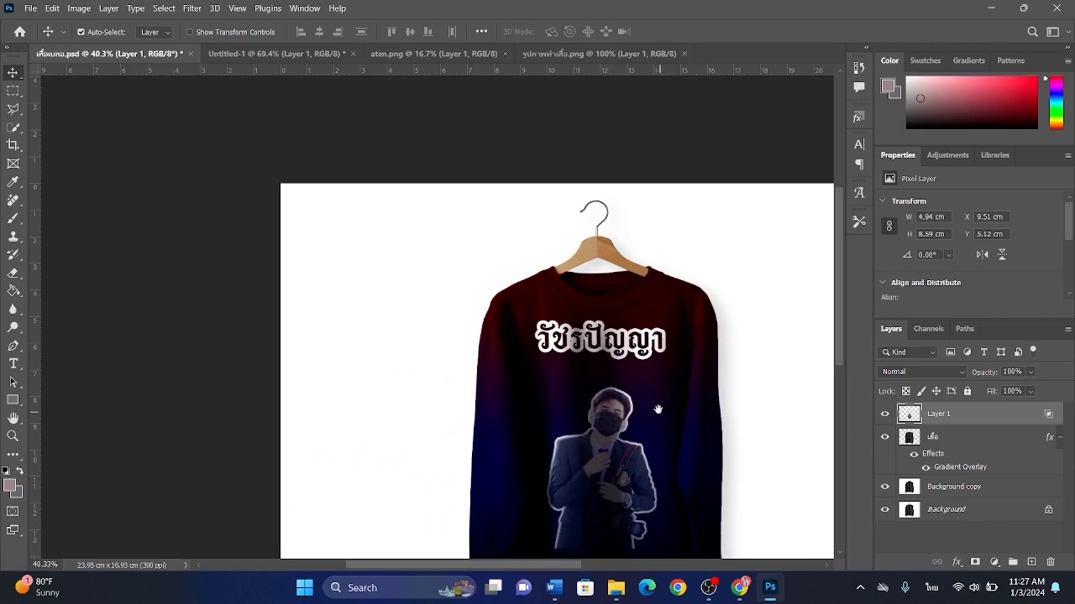
pyautogui.scroll(-1, 531, 342)
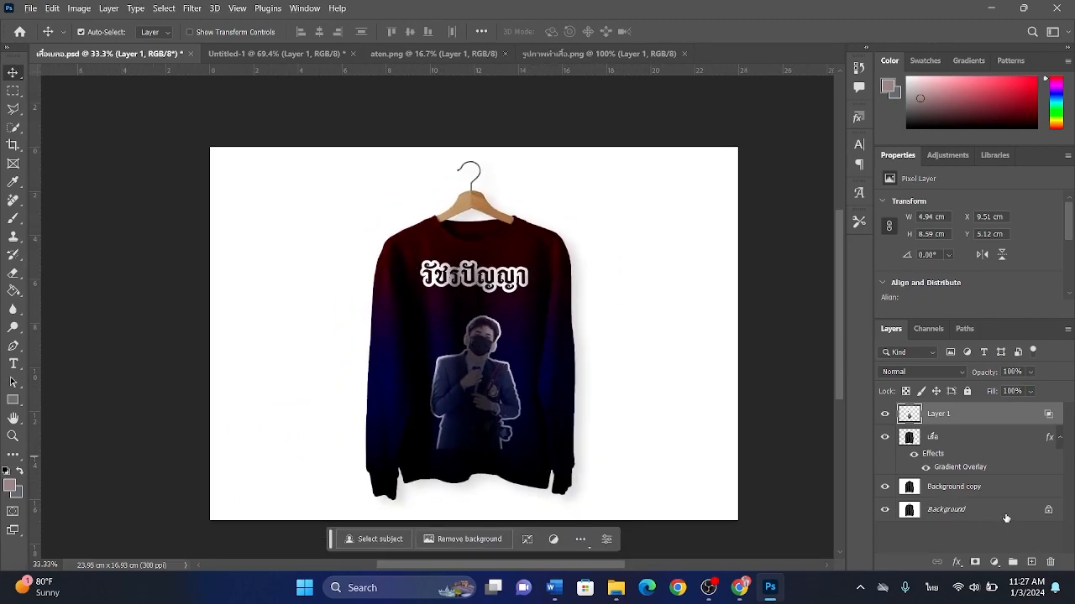
# Step: Create a new empty layer and place it between the Background copy and Background layers
pyautogui.click(1006, 515)
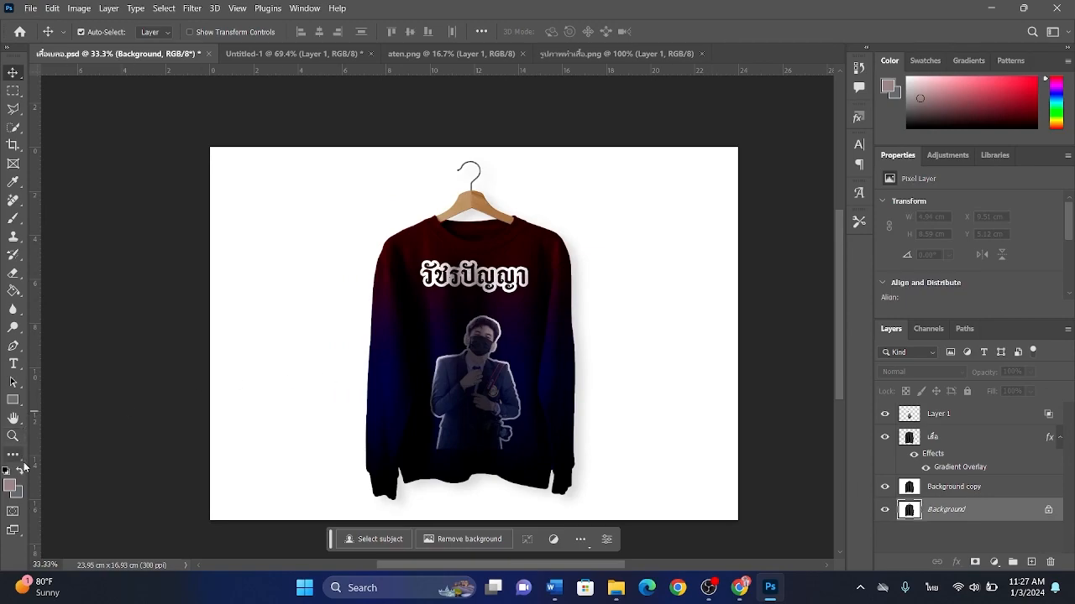
pyautogui.scroll(-1, 732, 427)
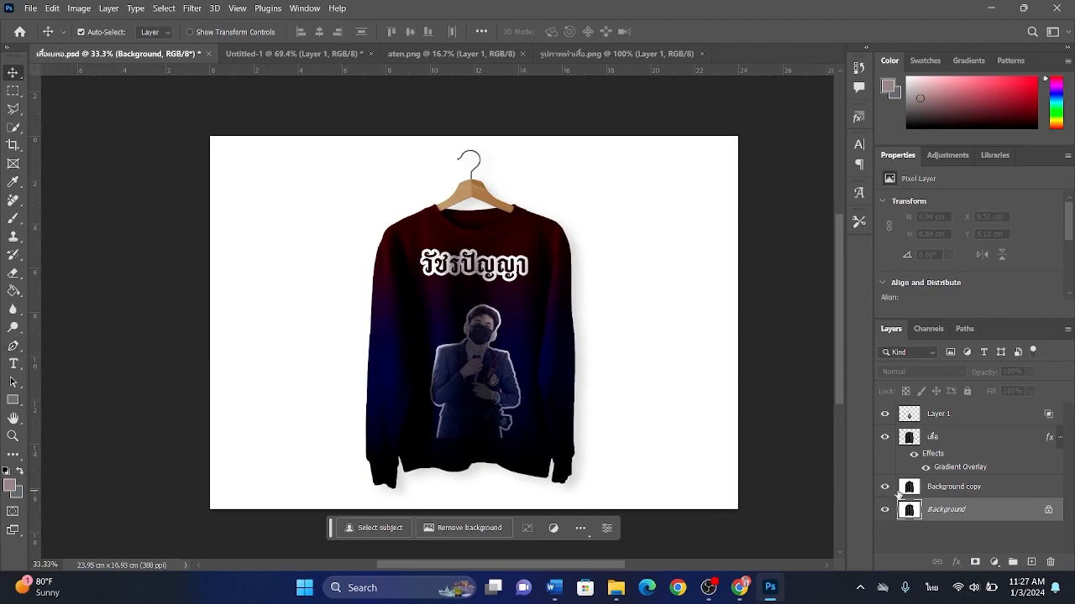
pyautogui.click(985, 490)
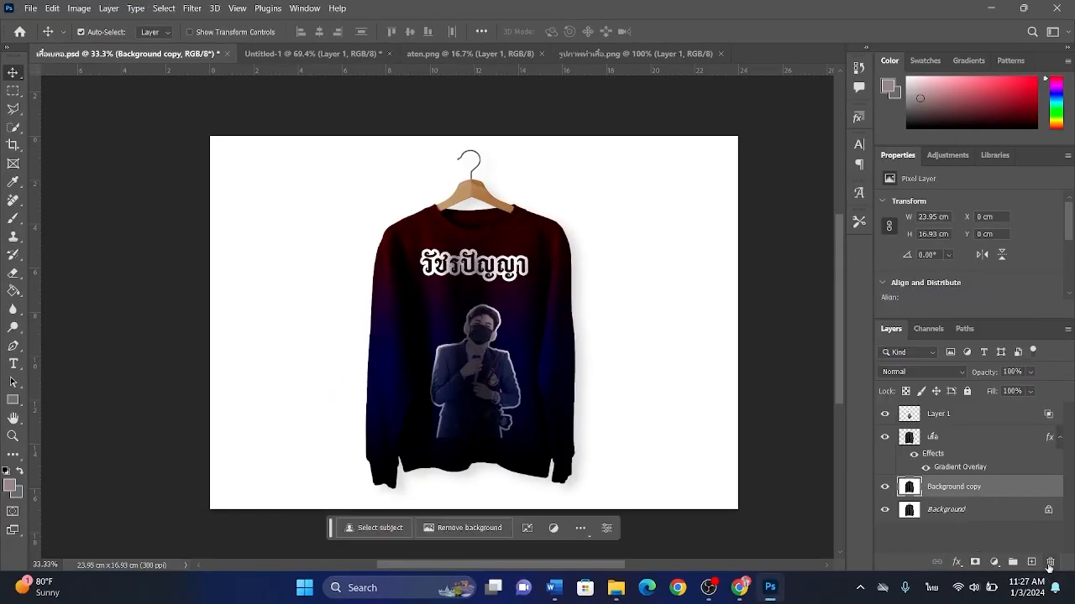
pyautogui.click(1031, 561)
pyautogui.moveTo(972, 487); pyautogui.dragTo(981, 515)
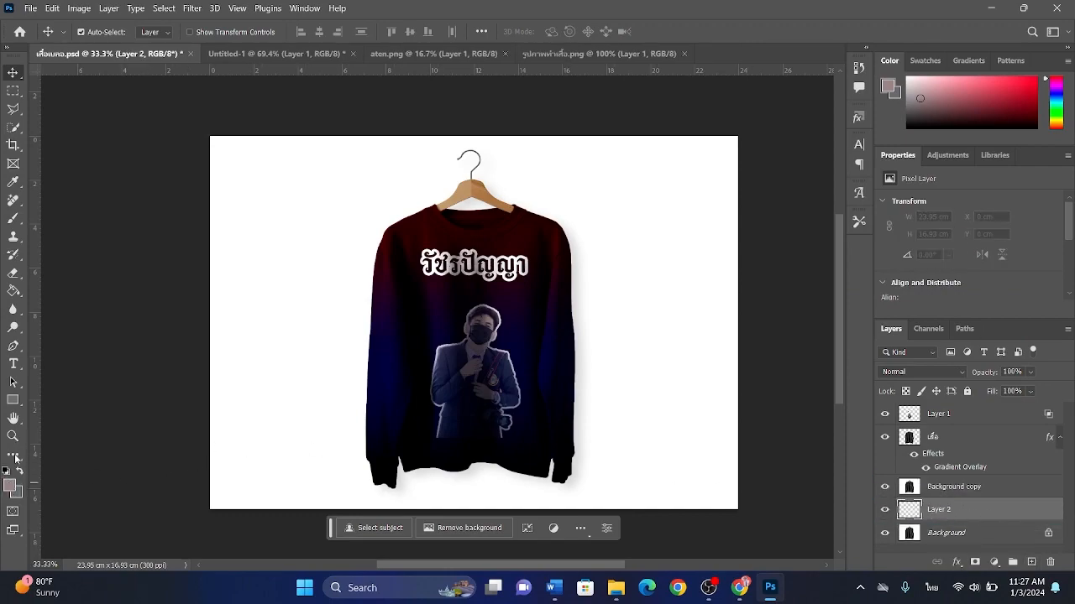
# Step: Fill Layer 2 with light grey using the Paint Bucket and move it above the Background copy layer
pyautogui.click(10, 485)
pyautogui.moveTo(695, 403)
pyautogui.mouseDown()
pyautogui.moveTo(733, 361)
pyautogui.moveTo(781, 340)
pyautogui.moveTo(654, 362)
pyautogui.mouseUp()
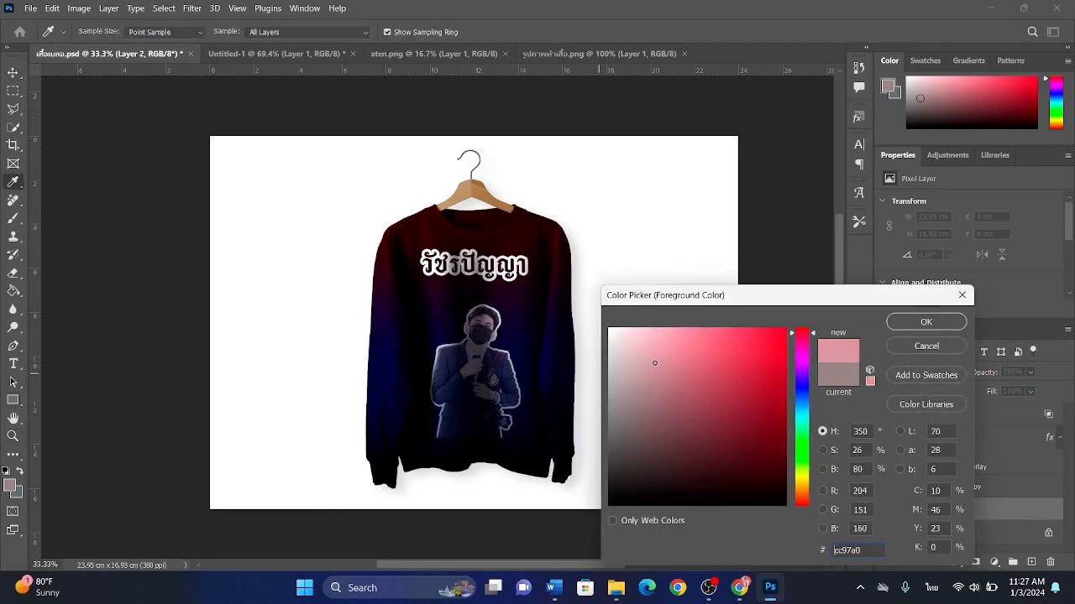
pyautogui.click(925, 322)
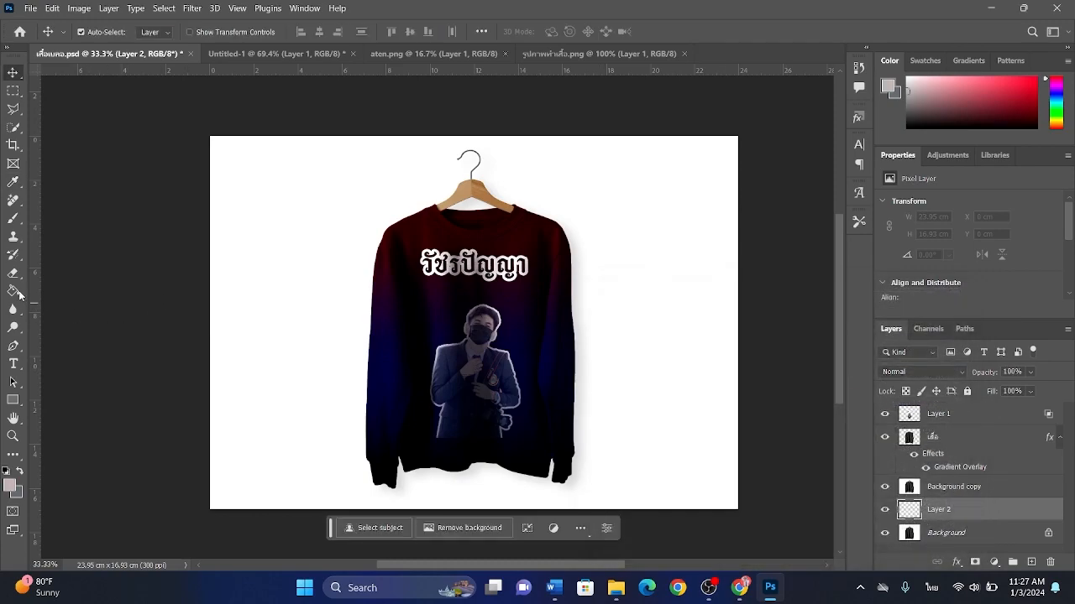
pyautogui.click(16, 292)
pyautogui.click(278, 344)
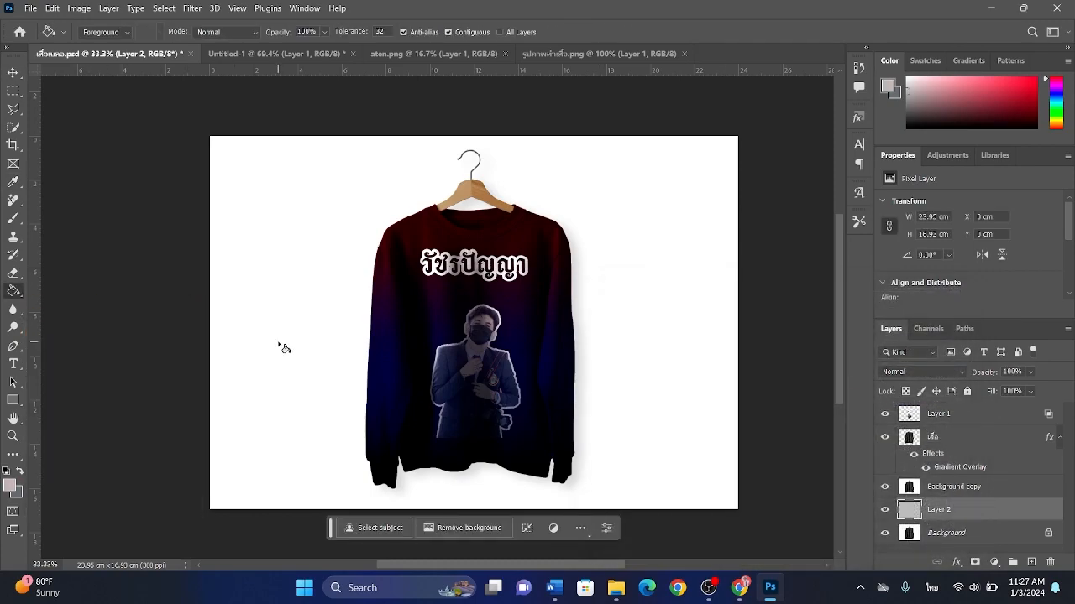
pyautogui.moveTo(952, 503); pyautogui.dragTo(962, 485)
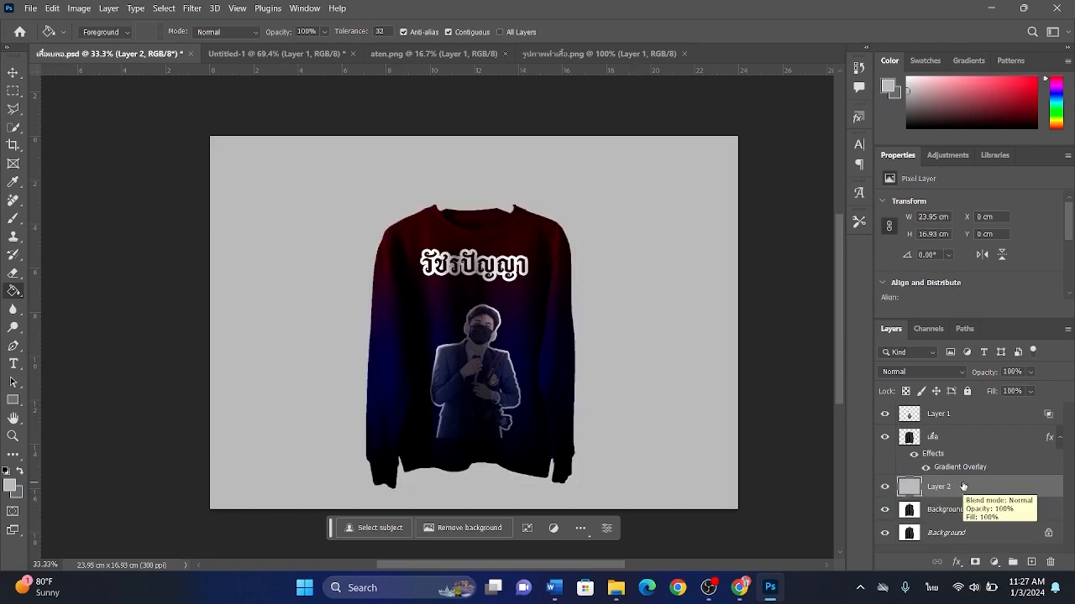
# Step: Undo the last layer move and fill the white areas around the sweater and inside the hanger on Background copy with light grey
pyautogui.hotkey('ctrl', 'z')
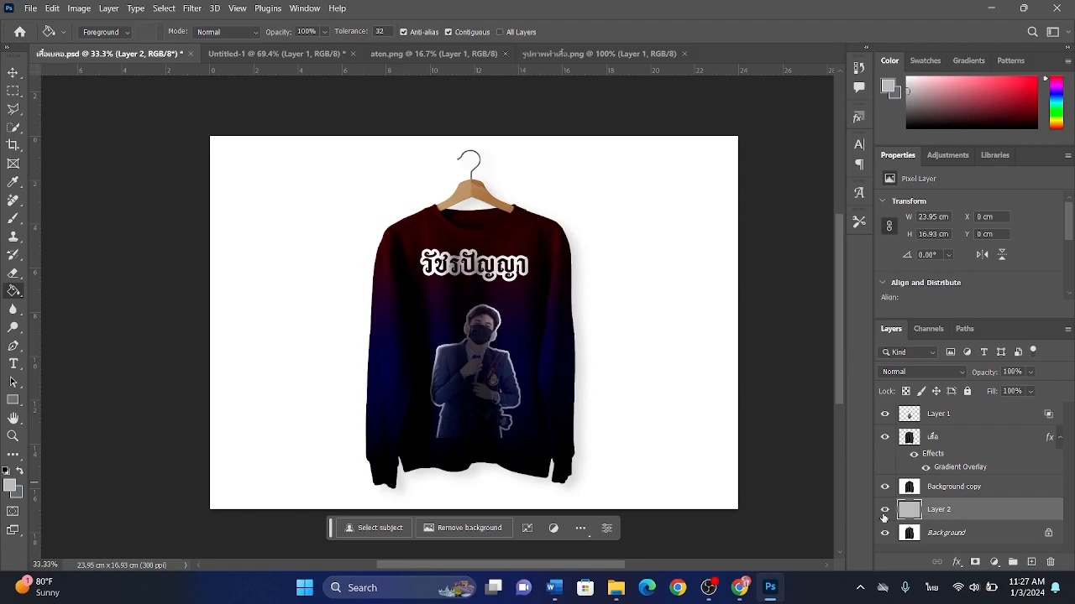
pyautogui.click(938, 489)
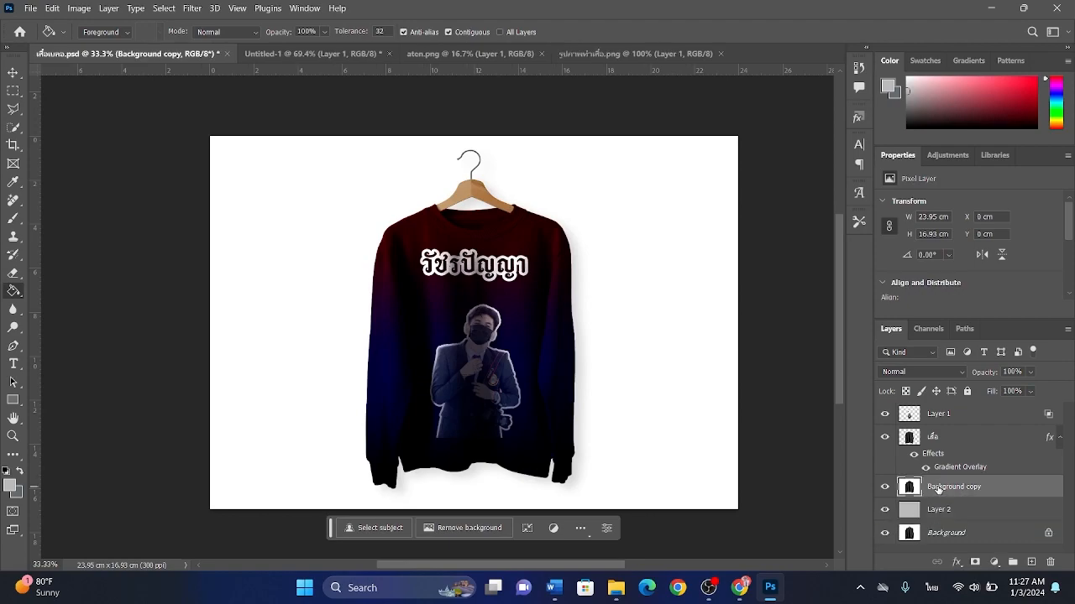
pyautogui.click(286, 424)
pyautogui.click(402, 482)
pyautogui.click(475, 212)
# Step: Export the sweater design as a PNG at 100% scale, named เสื้อแขนยาว, into the Pictures folder
pyautogui.click(31, 7)
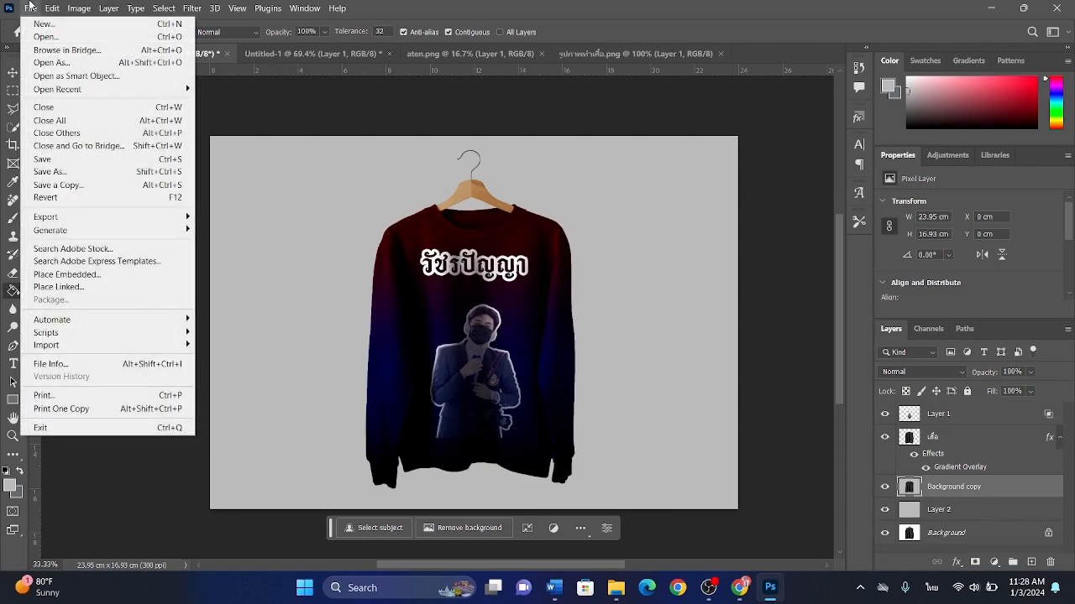
pyautogui.moveTo(114, 217)
pyautogui.click(239, 160)
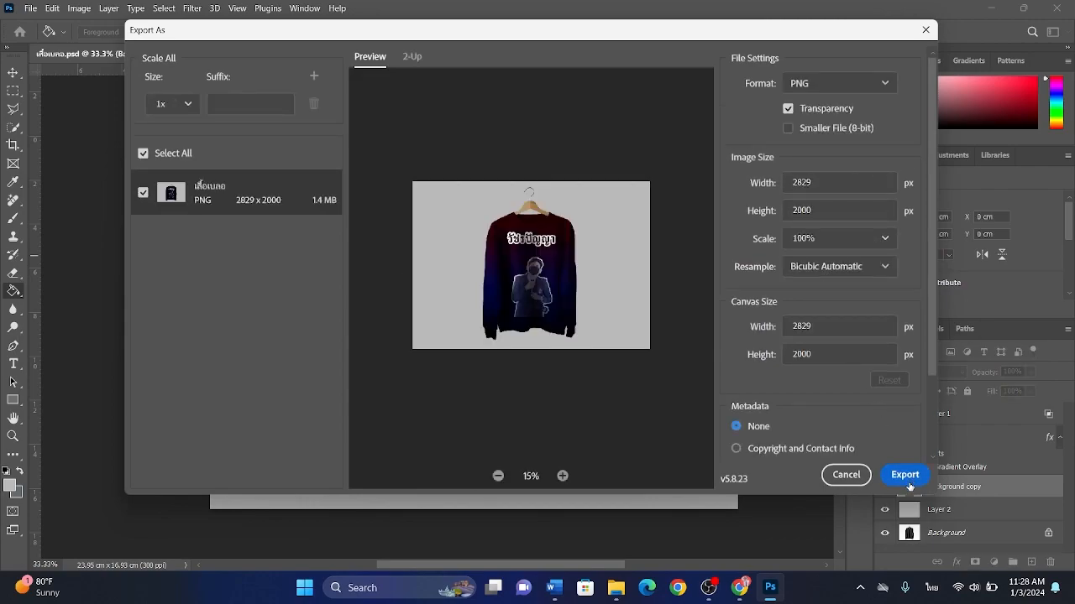
pyautogui.click(904, 475)
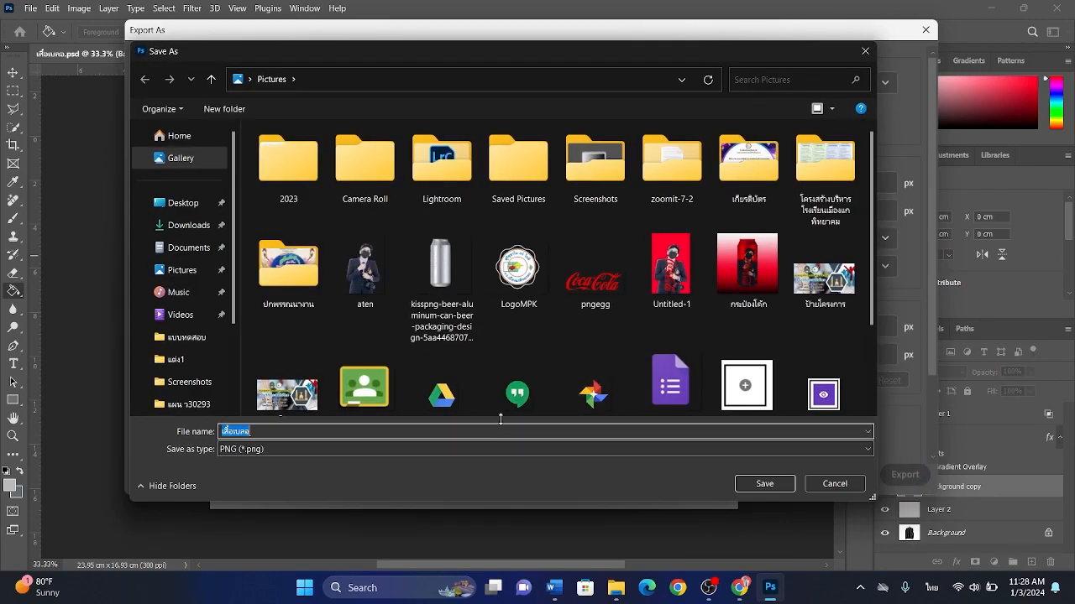
pyautogui.click(402, 433)
pyautogui.press('BackSpace')
pyautogui.press('BackSpace')
pyautogui.press('BackSpace')
pyautogui.write('แ')
pyautogui.click(762, 485)
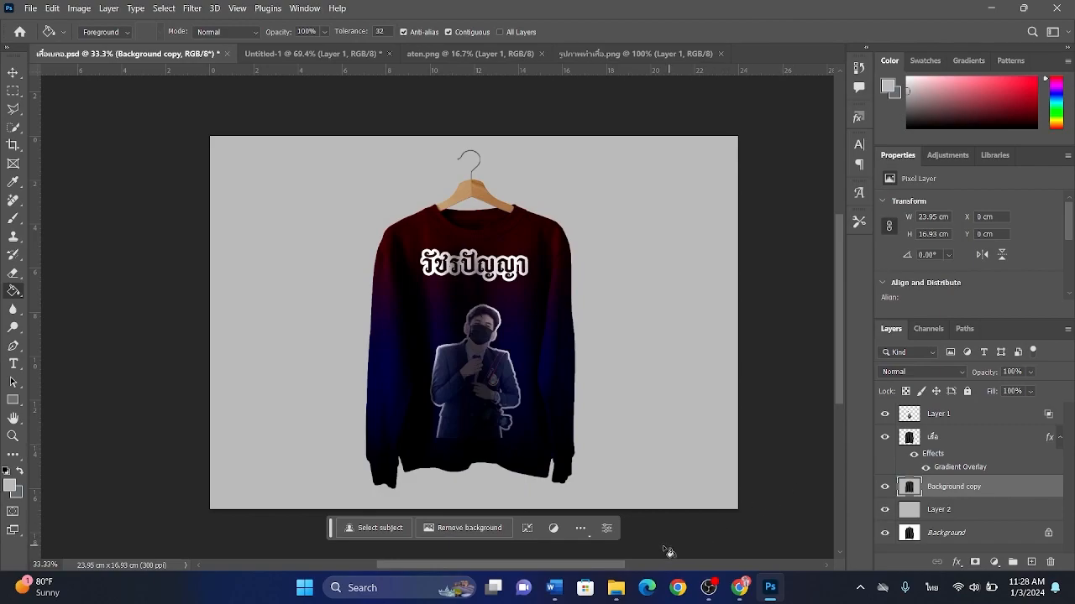
# Step: Switch to File Explorer and open the exported เสื้อแขนยาว image from the Pictures folder
pyautogui.click(616, 588)
pyautogui.click(493, 366)
pyautogui.doubleClick(491, 363)
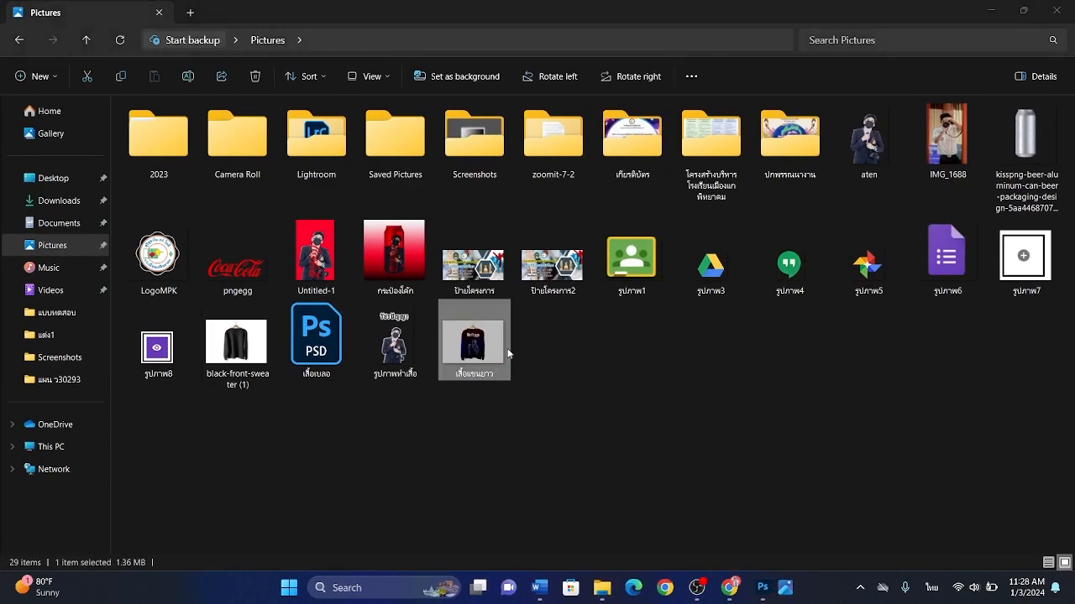